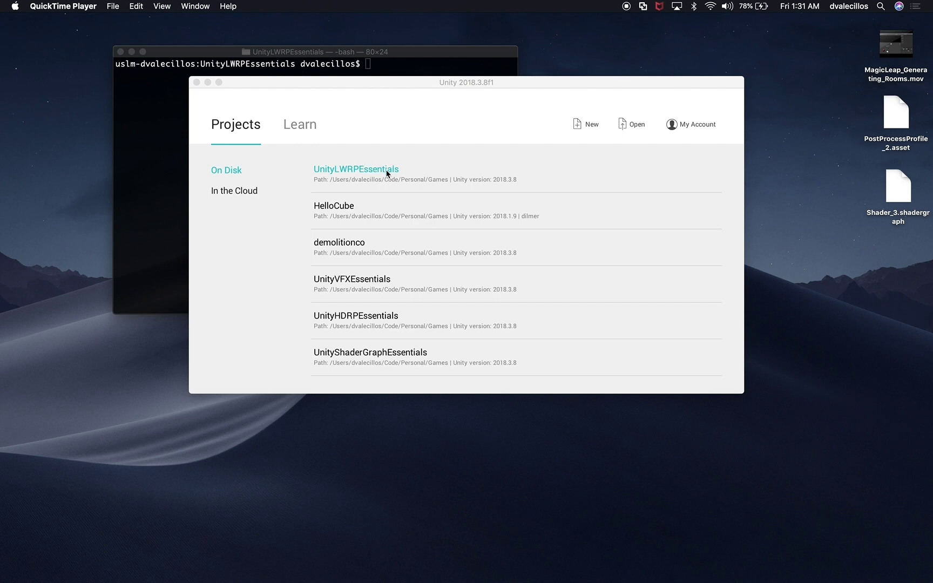
# - Open the UnityLWRPEssentials project and clear the Shader_2 graph by collapsing its preview and moving the preview and blackboard off the nodes
pyautogui.click(386, 169)
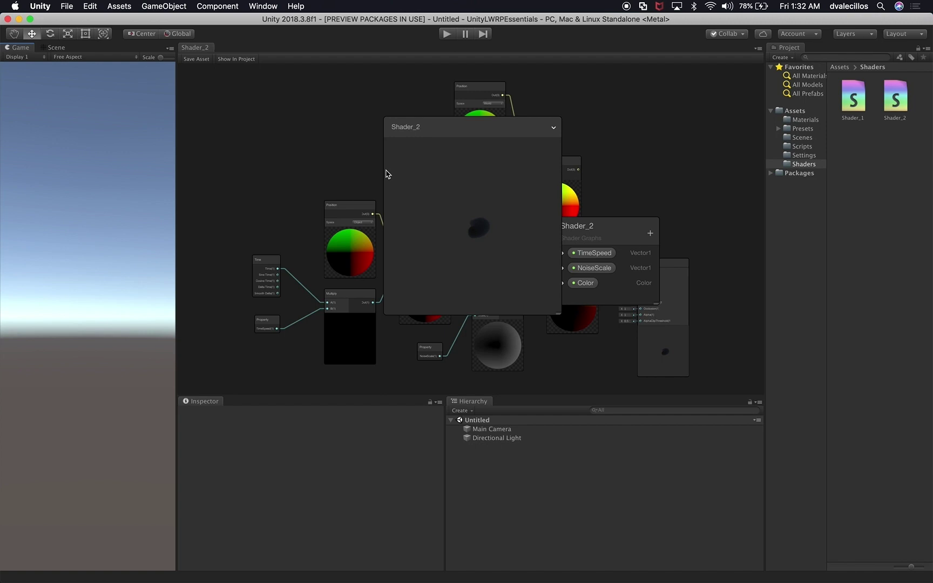
pyautogui.click(553, 127)
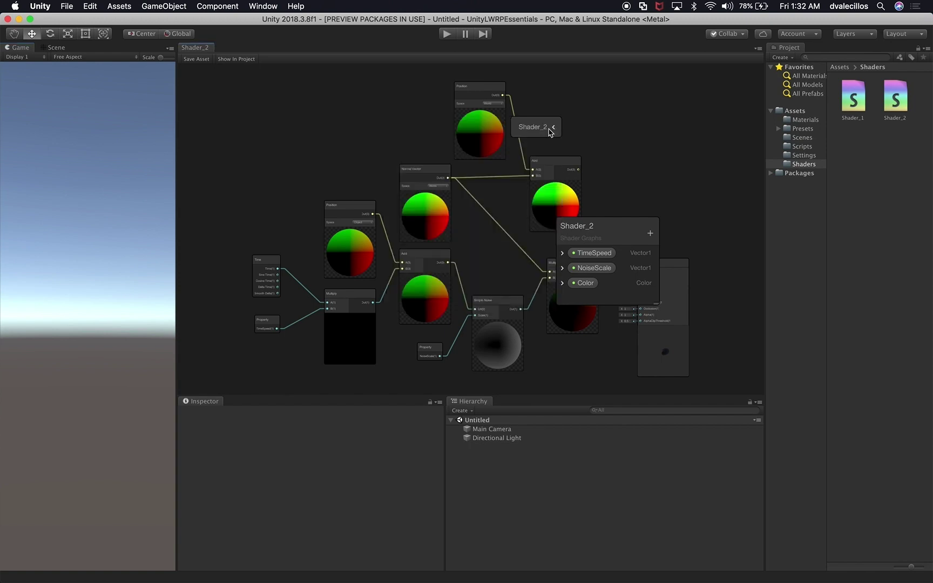
pyautogui.moveTo(530, 130); pyautogui.dragTo(605, 108)
pyautogui.moveTo(595, 226); pyautogui.dragTo(669, 178)
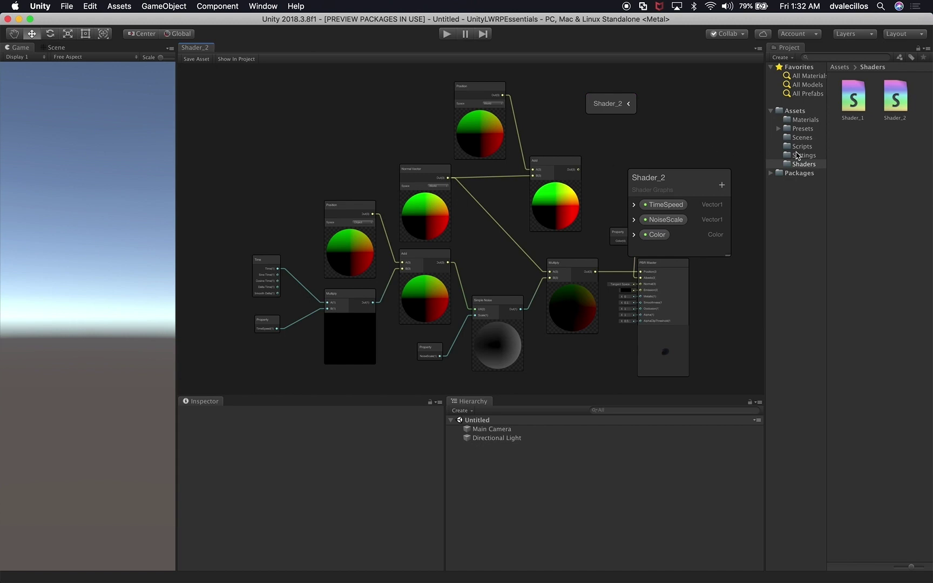
# - Open the Shader_1 scene and preview its spheres in play mode in a widened Game view, ending with playback stopped
pyautogui.click(807, 138)
pyautogui.doubleClick(853, 97)
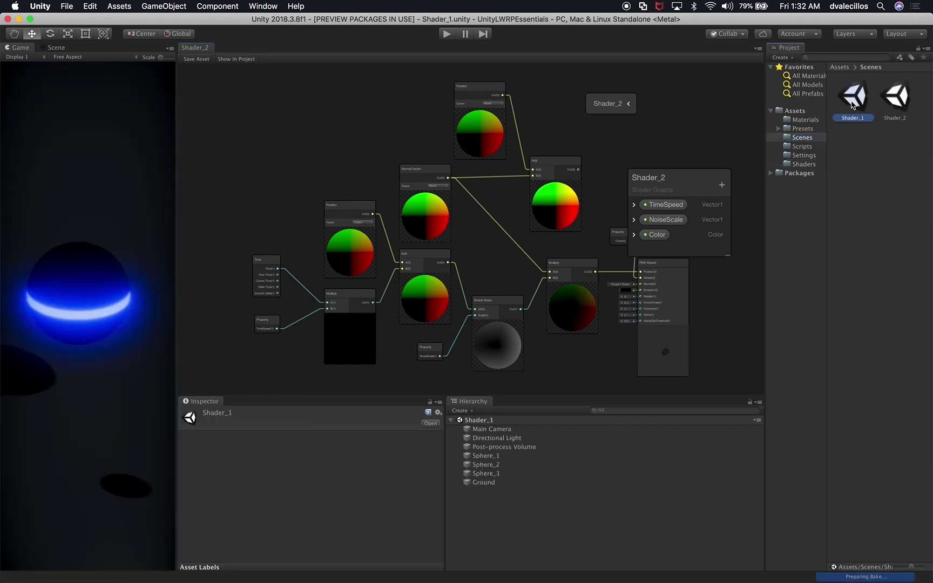
pyautogui.moveTo(174, 249); pyautogui.dragTo(469, 274)
pyautogui.click(447, 34)
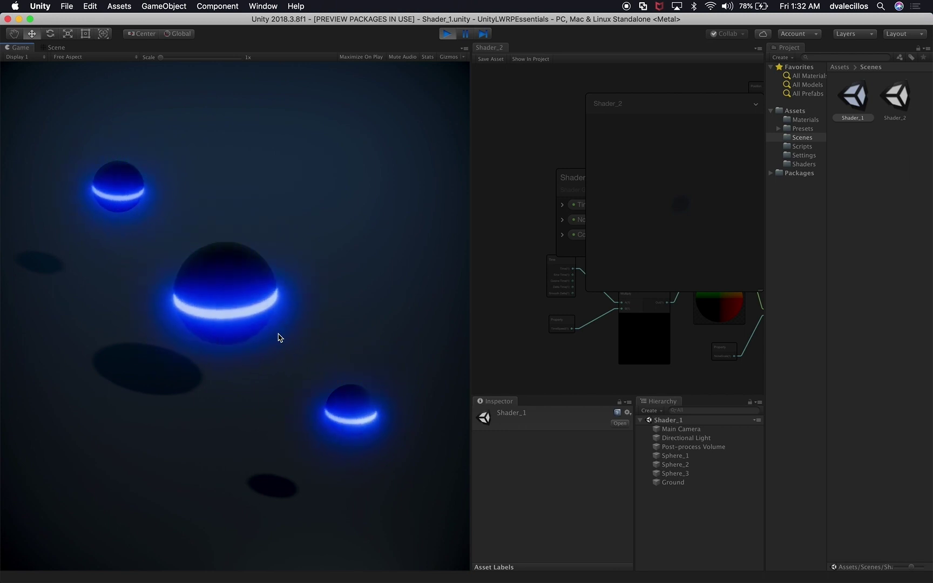
pyautogui.click(446, 33)
# - Open the Shader_2 scene and collapse the main preview of the Shader_2 graph
pyautogui.click(898, 98)
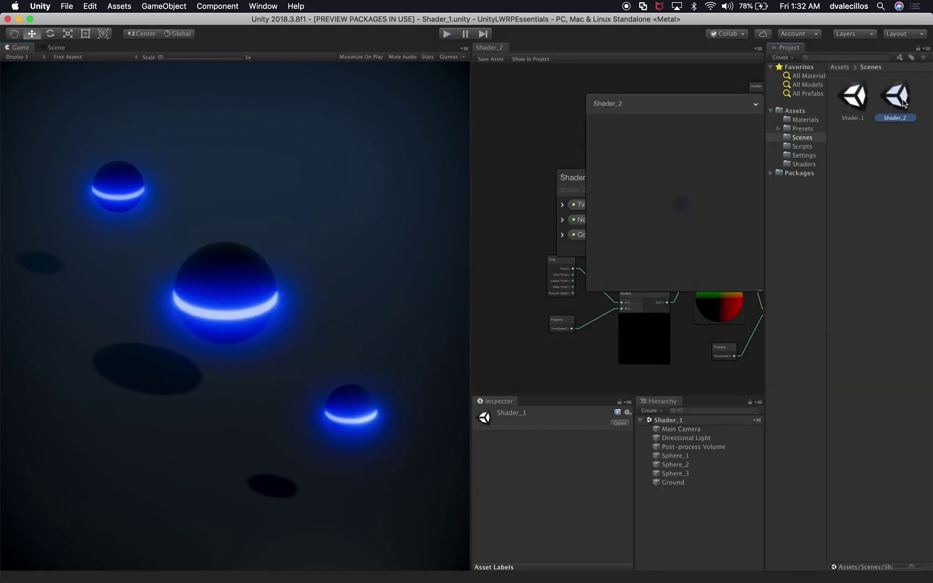
pyautogui.doubleClick(898, 99)
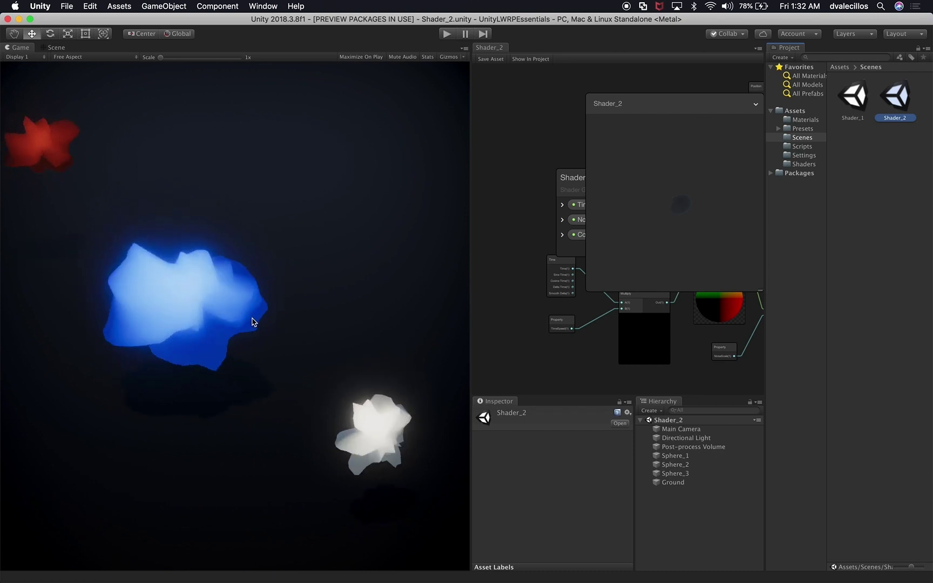
pyautogui.click(757, 106)
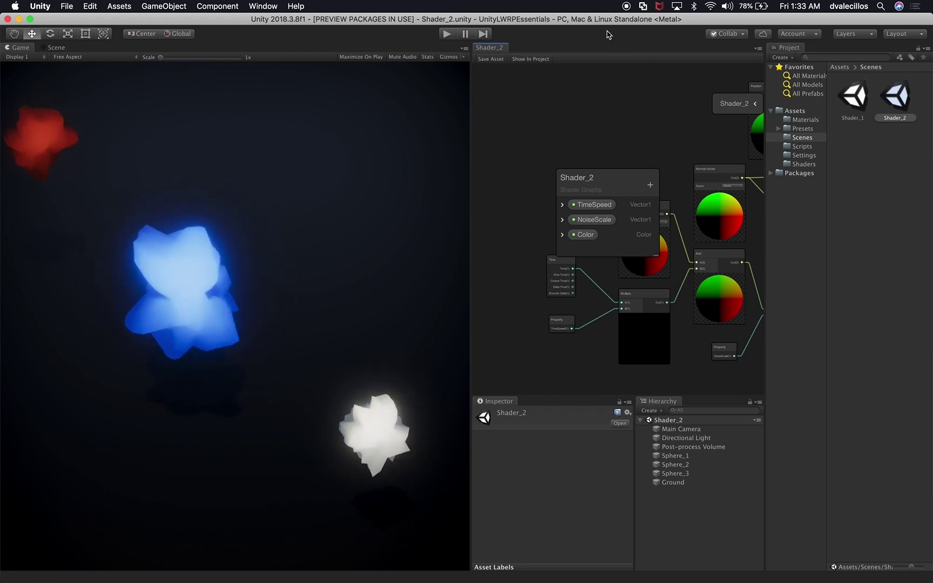
# - Duplicate the Shader_2 scene in the Scenes folder and open the copy
pyautogui.click(854, 147)
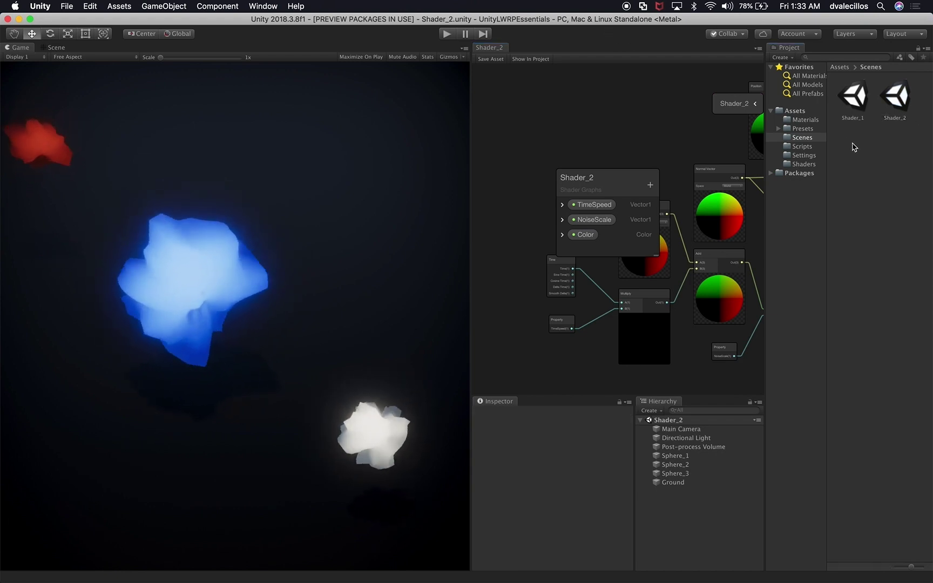
pyautogui.click(896, 123)
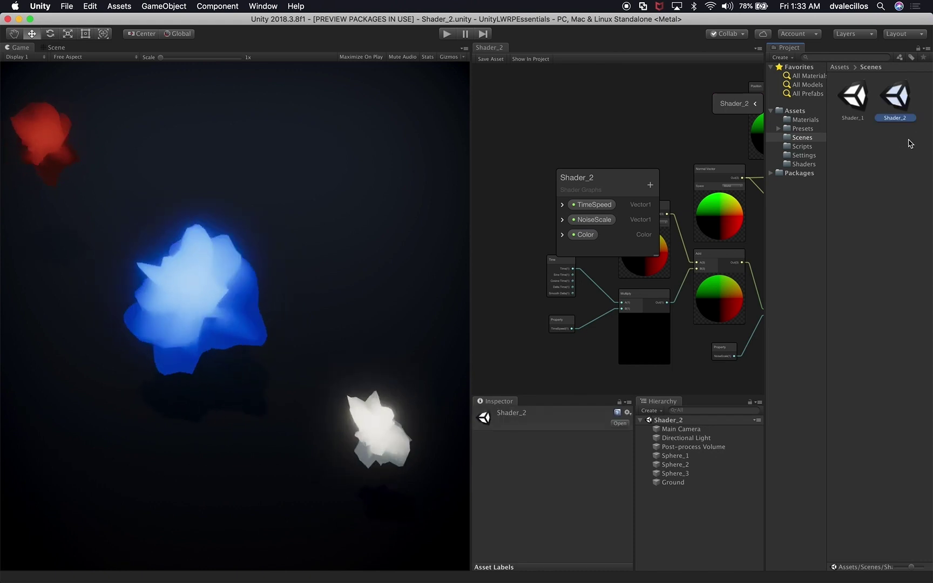
pyautogui.press('super+d')
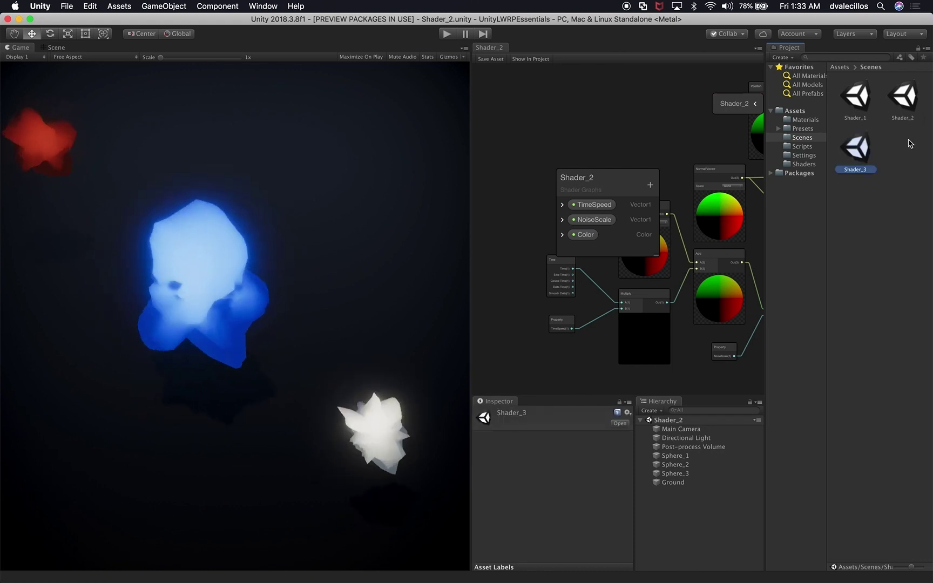
pyautogui.doubleClick(866, 155)
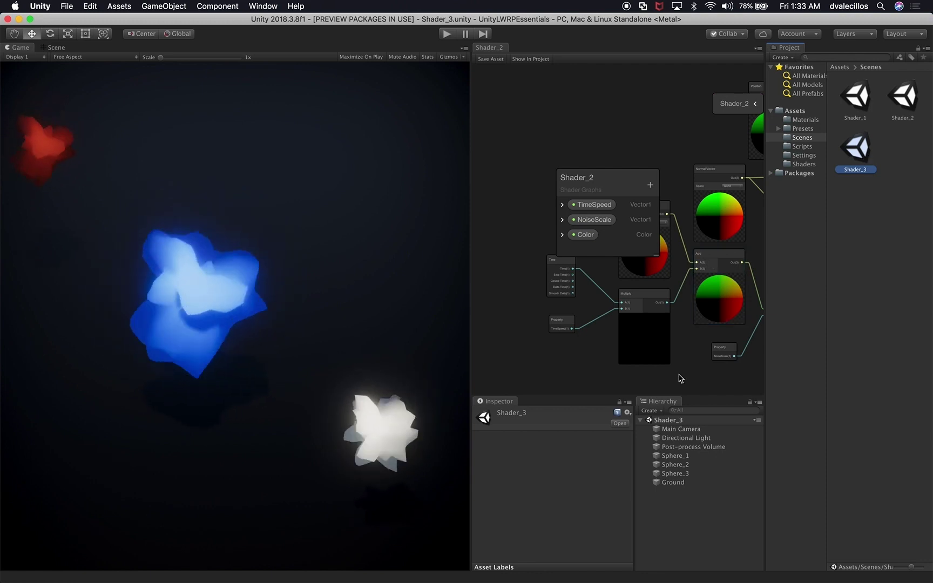
# - Delete Sphere_1, Sphere_2, Sphere_3 and Ground from the duplicated scene, working in the Scene view
pyautogui.click(658, 457)
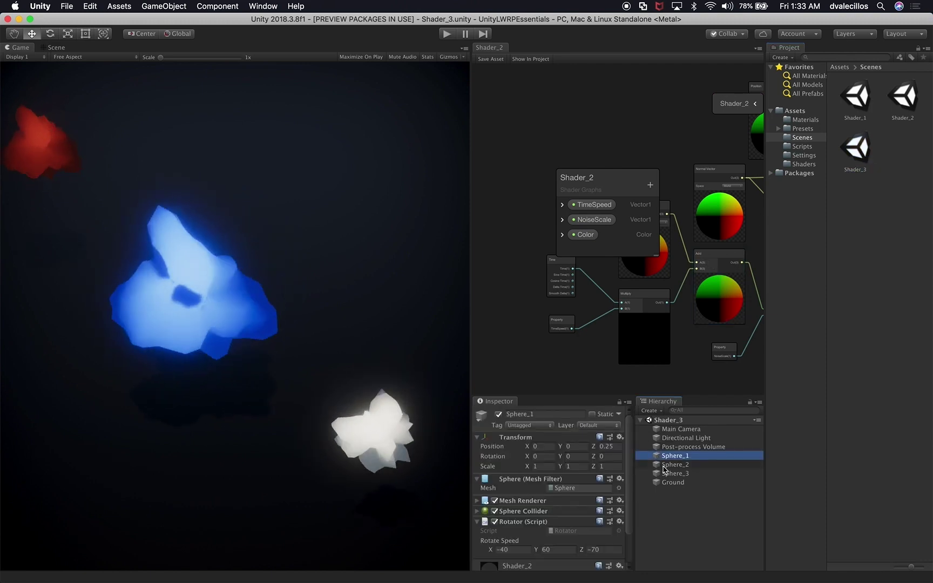
pyautogui.click(665, 464)
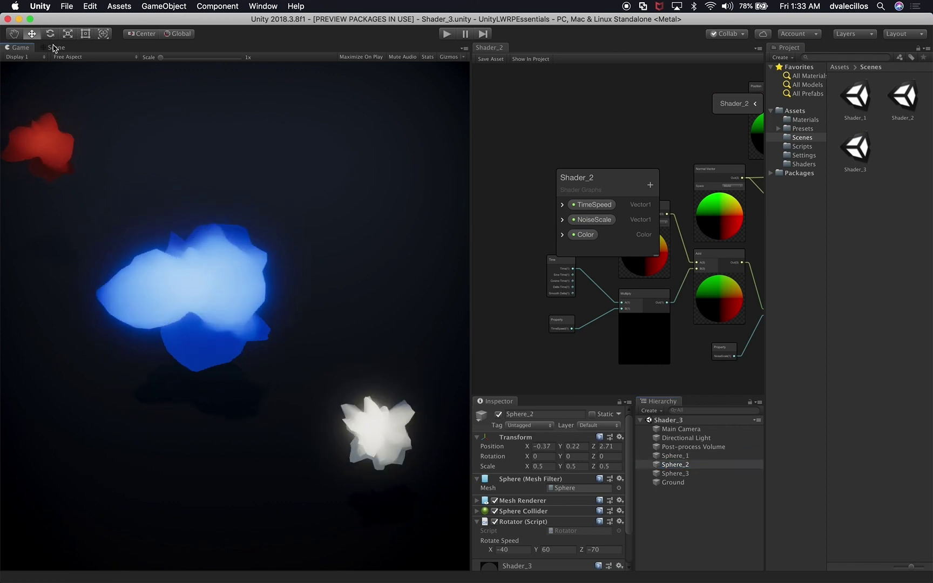
pyautogui.click(56, 48)
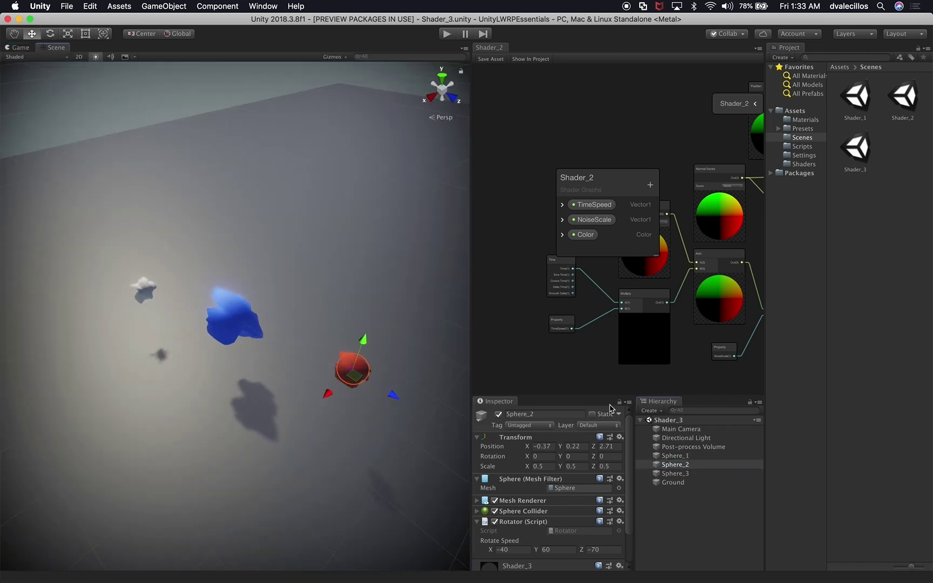
pyautogui.click(690, 459)
pyautogui.keyDown('shift'); pyautogui.click(691, 473); pyautogui.keyUp('shift')
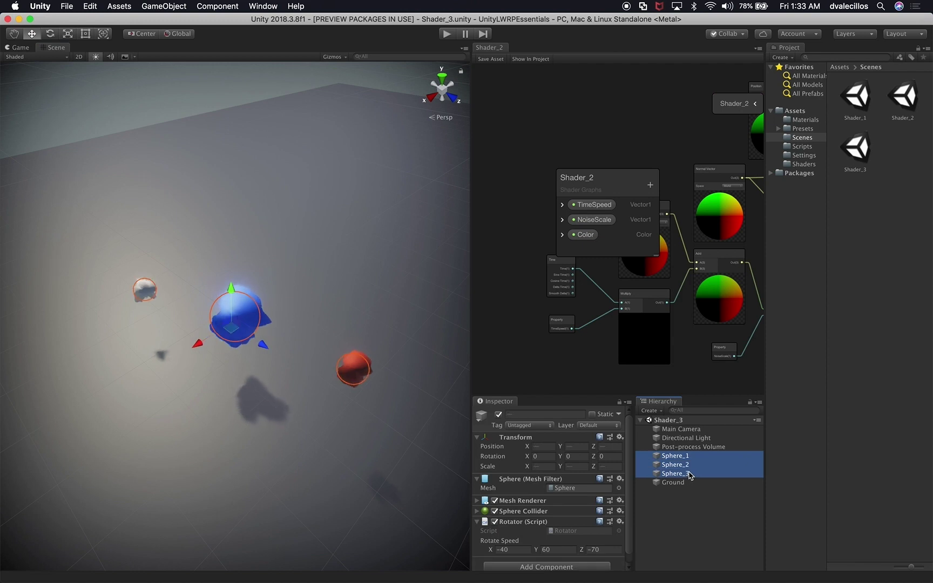
pyautogui.press('super+BackSpace')
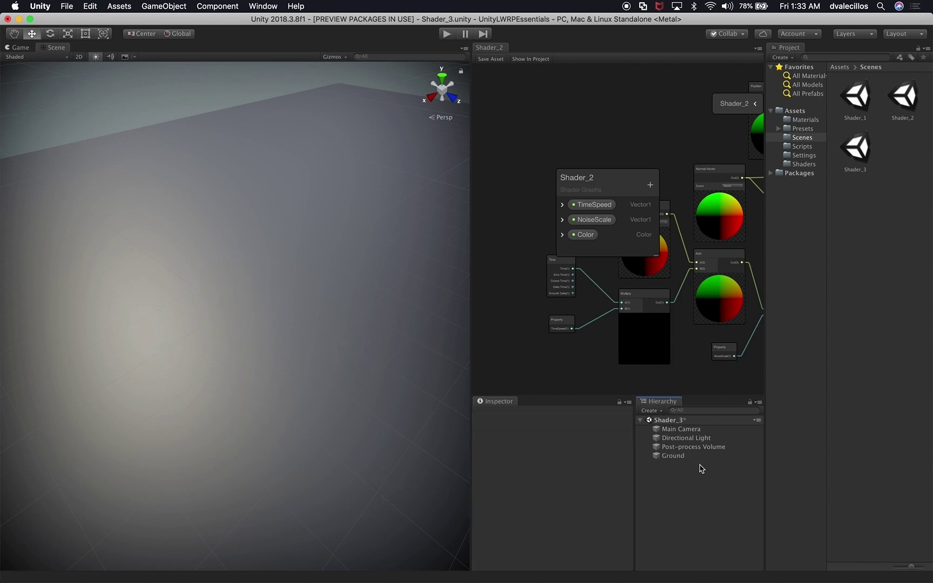
pyautogui.click(686, 456)
pyautogui.press('super+BackSpace')
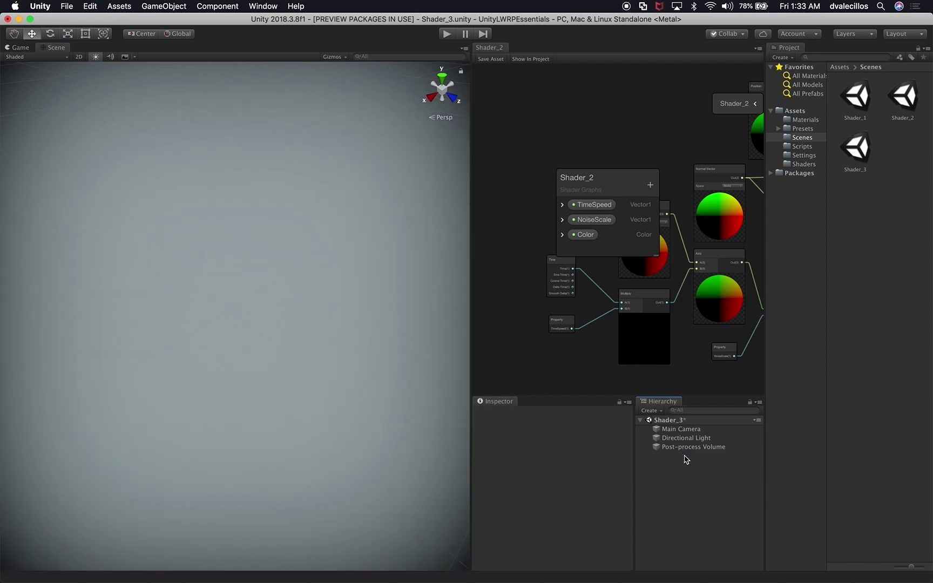
# - Add a 3D sphere to the scene and set its Z position to 0
pyautogui.rightClick(686, 472)
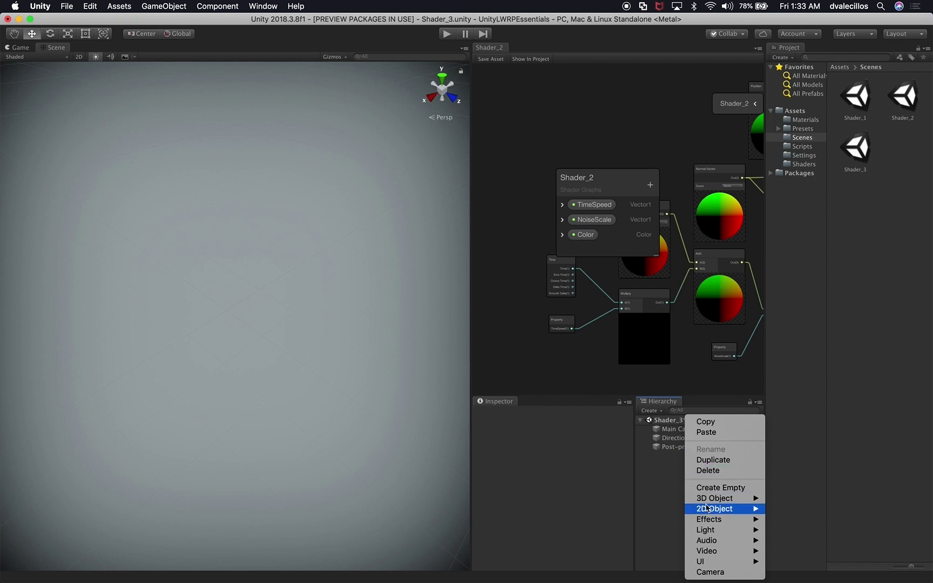
pyautogui.moveTo(713, 501)
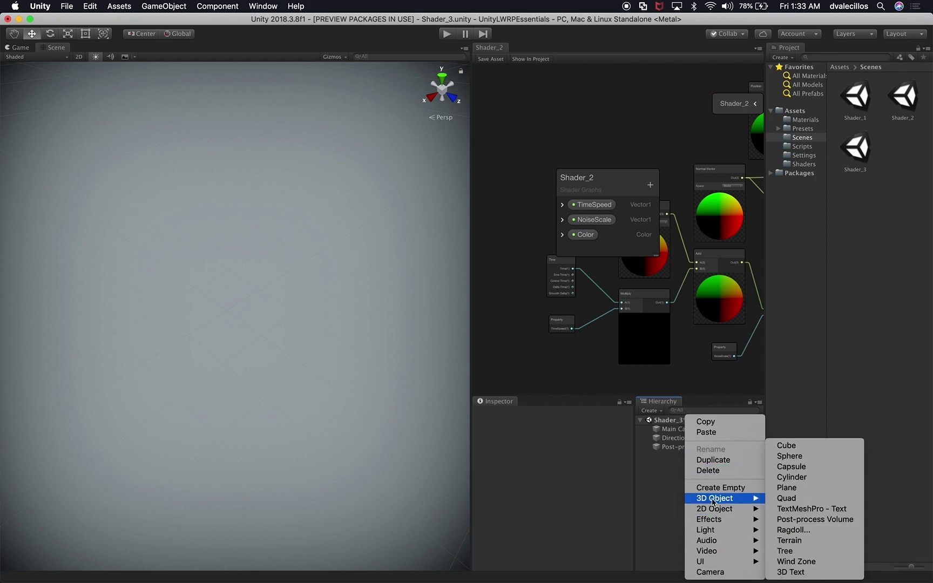
pyautogui.click(814, 461)
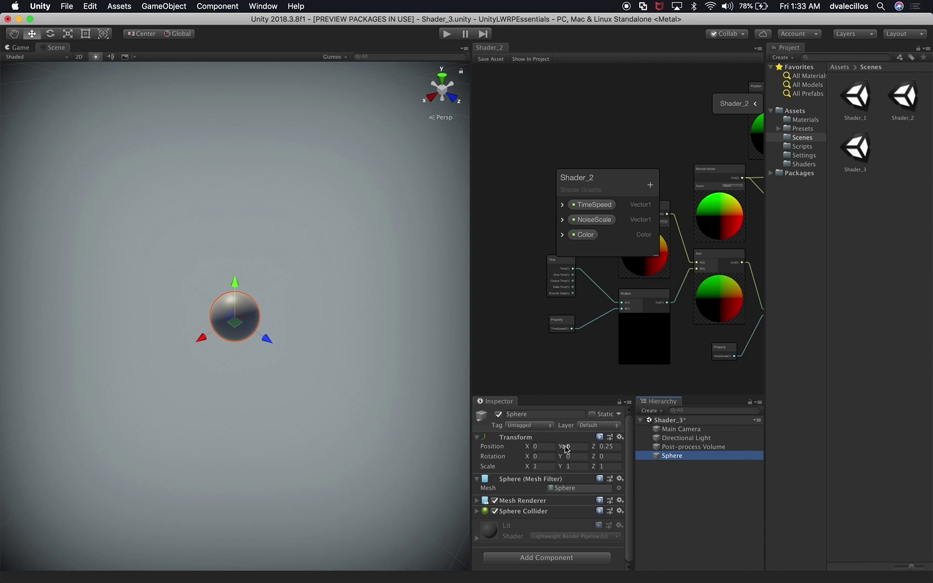
pyautogui.click(605, 446)
pyautogui.write('0')
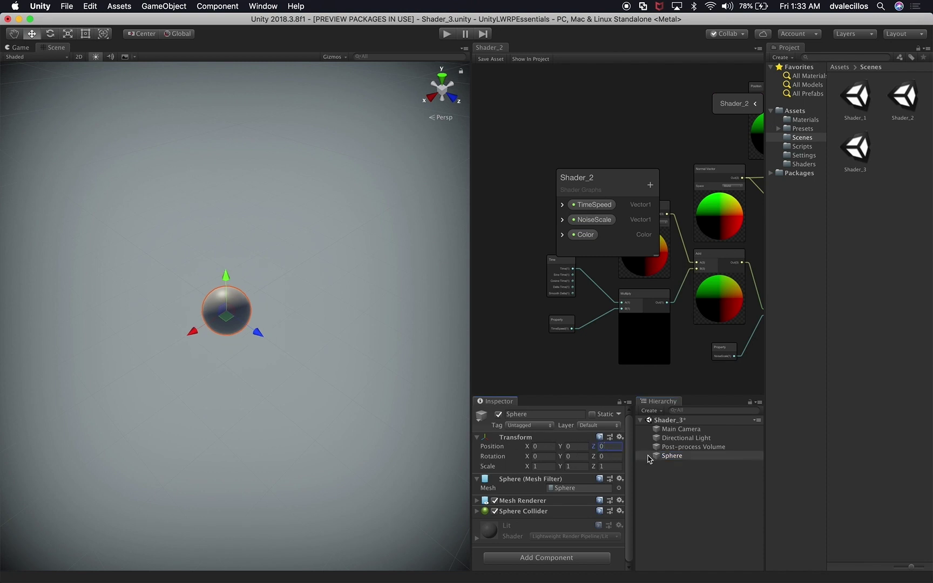
# - Rename the new sphere object as Shader_3
pyautogui.click(674, 458)
pyautogui.click(677, 458)
pyautogui.write('Shader_')
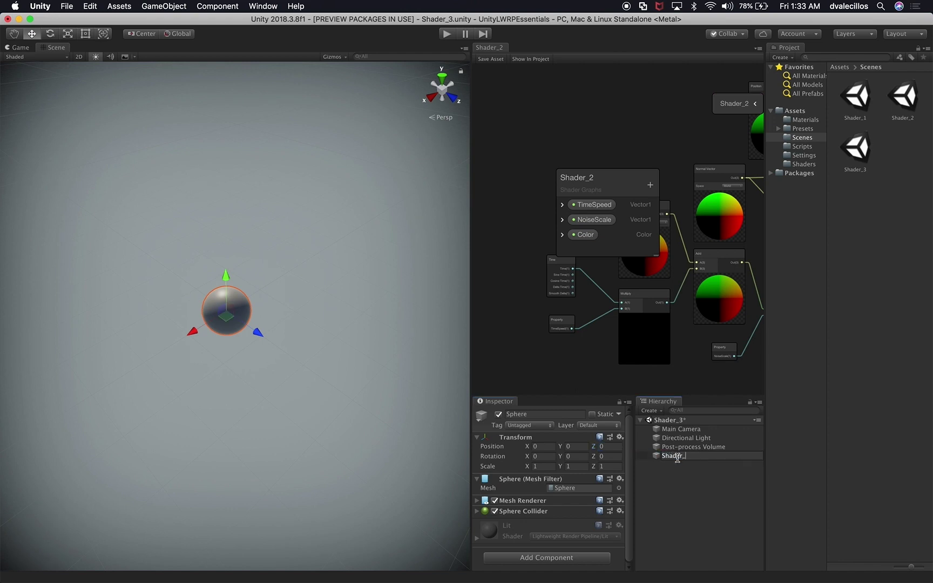
pyautogui.write('3')
pyautogui.press('Return')
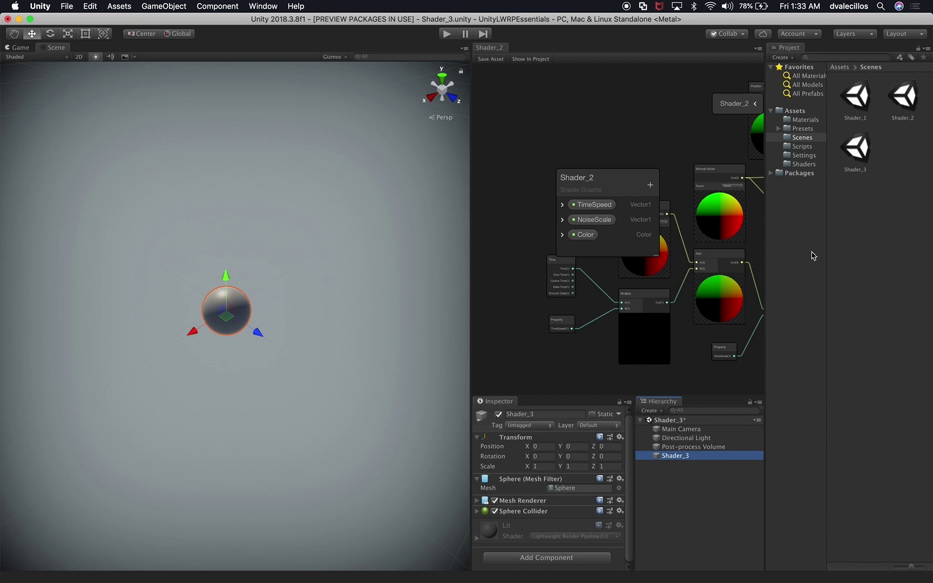
# - Import Shader_3.shadergraph from the Desktop folder in Finder into the project's Shaders folder, and move the Finder window clear of the project assets
pyautogui.click(798, 164)
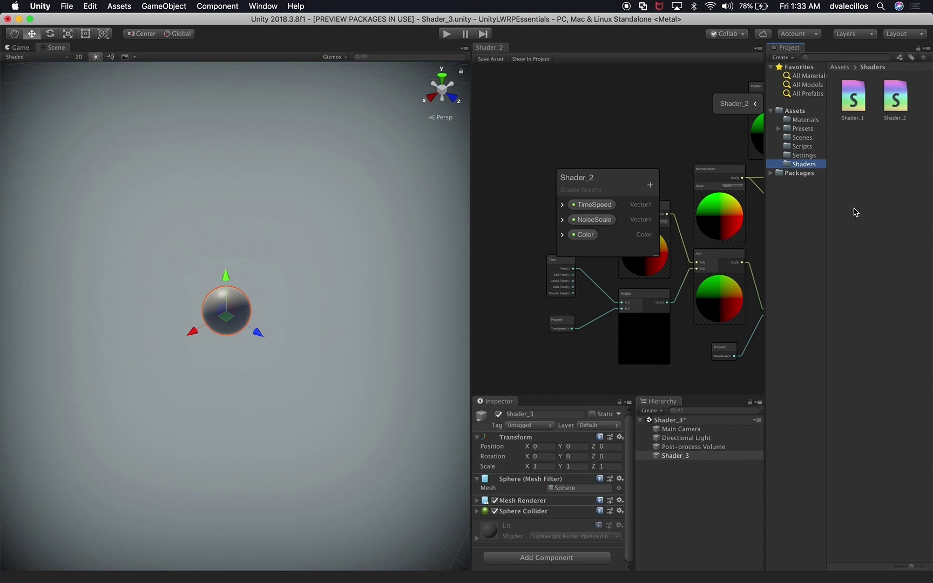
pyautogui.press('super+Tab')
pyautogui.press('super+shift+Tab')
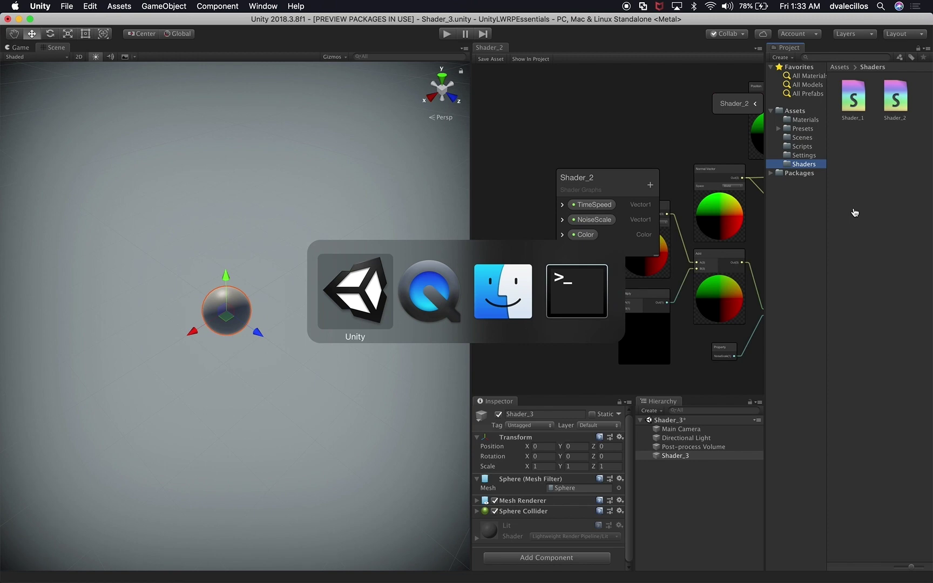
pyautogui.press('super+Tab')
pyautogui.press('super+Tab')
pyautogui.press('super+n')
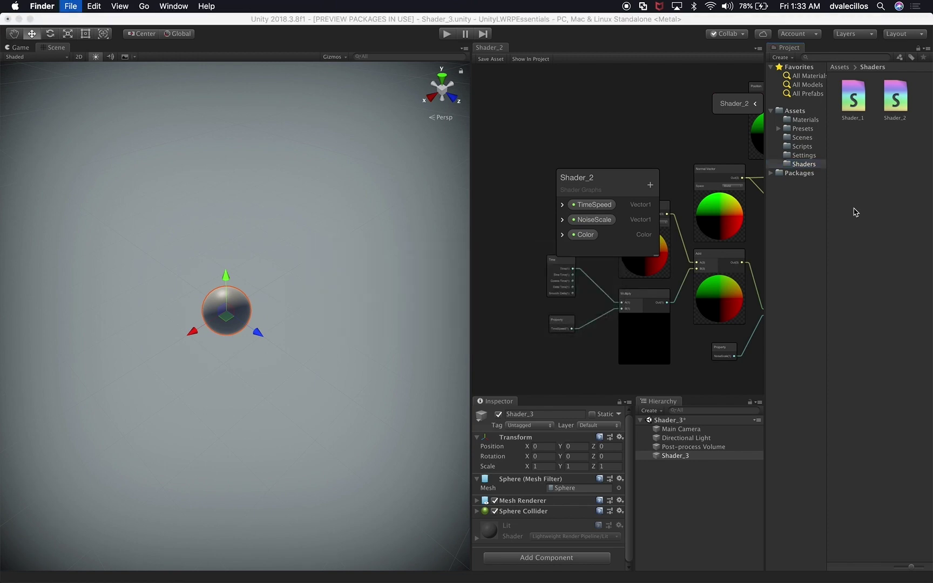
pyautogui.moveTo(518, 215); pyautogui.dragTo(437, 214)
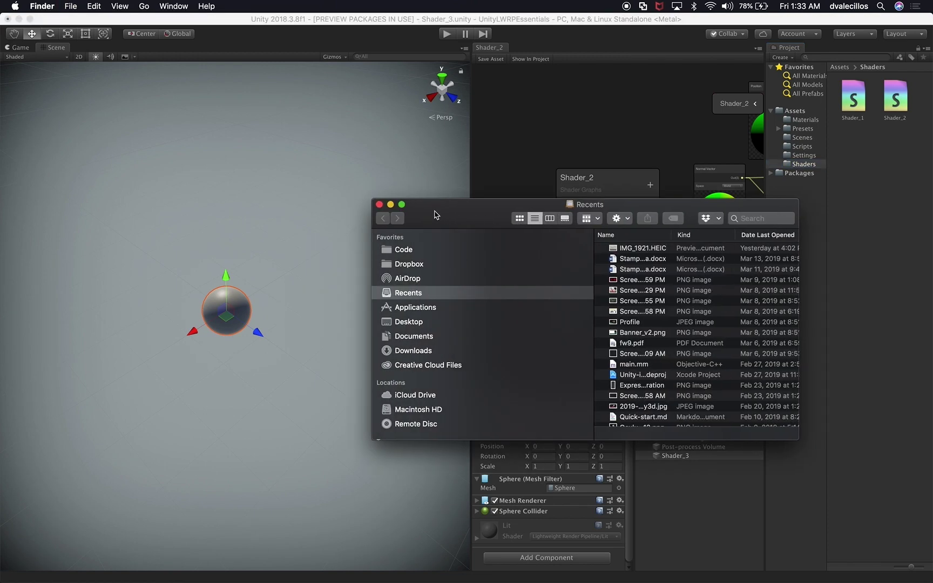
pyautogui.click(414, 323)
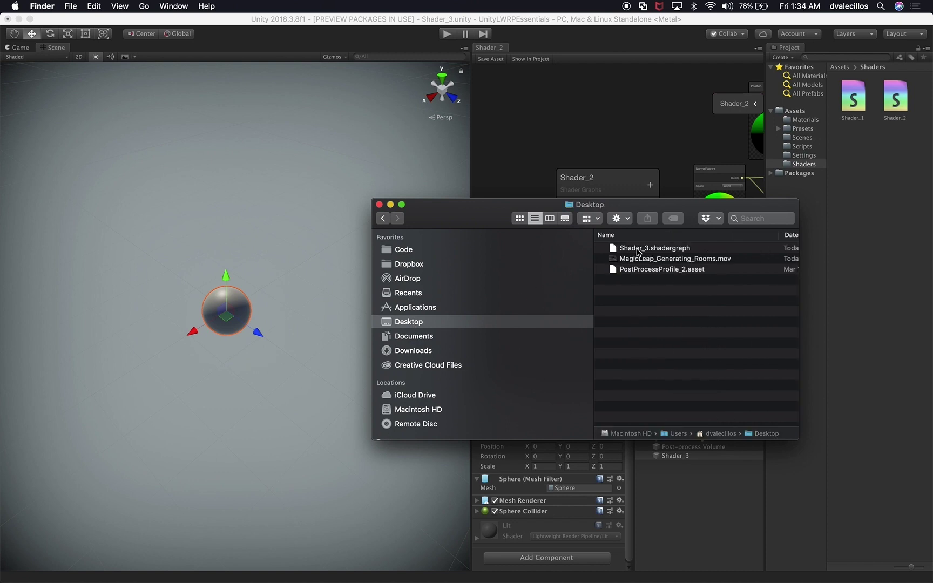
pyautogui.click(644, 249)
pyautogui.moveTo(644, 249); pyautogui.dragTo(884, 154)
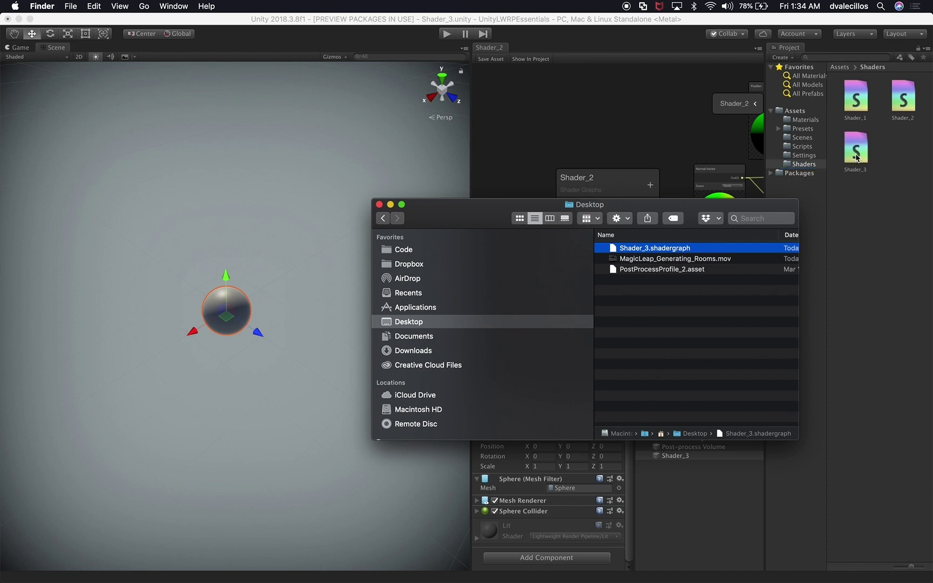
pyautogui.moveTo(705, 203); pyautogui.dragTo(378, 135)
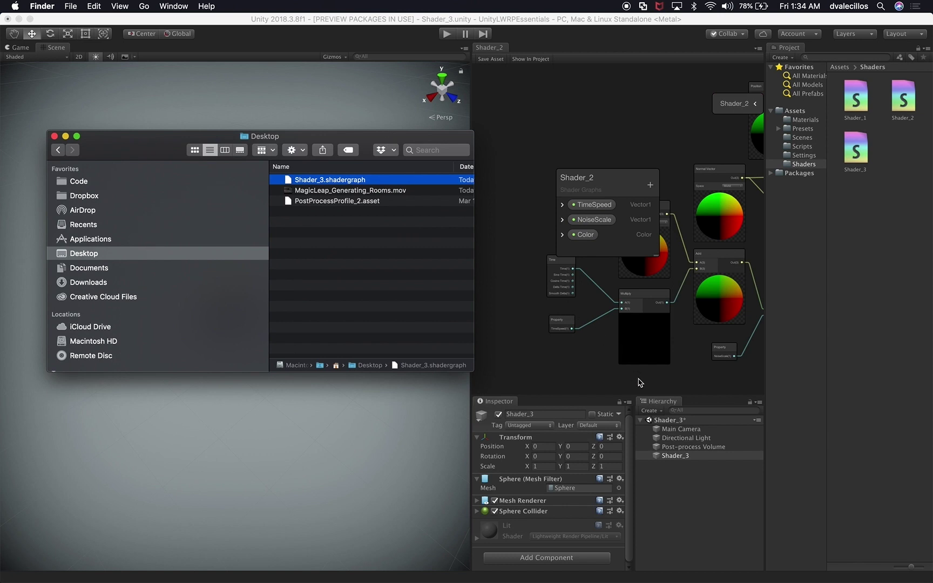
# - Show the Settings folder's assets as a list and display the overrides of PostProcessProfile_2
pyautogui.click(805, 162)
pyautogui.click(806, 156)
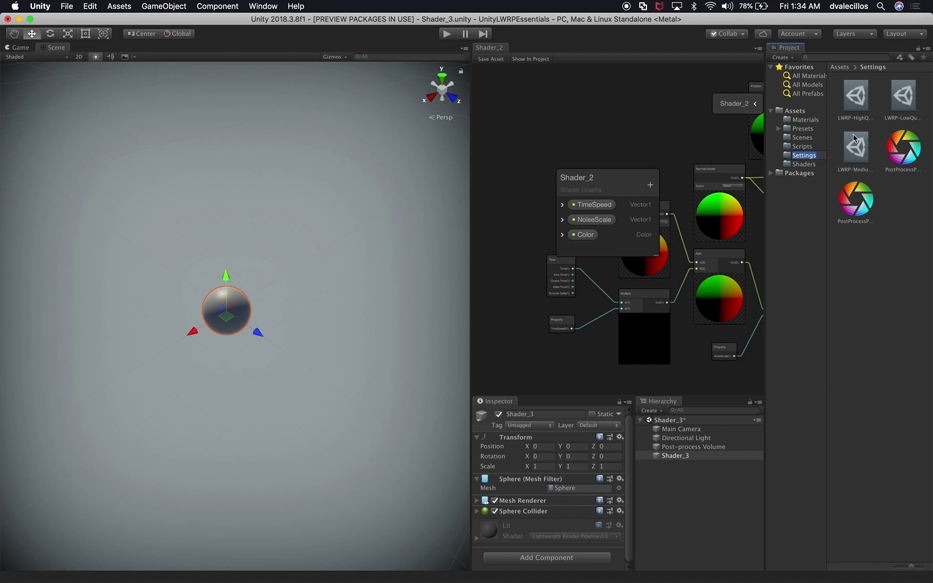
pyautogui.moveTo(911, 568); pyautogui.dragTo(896, 568)
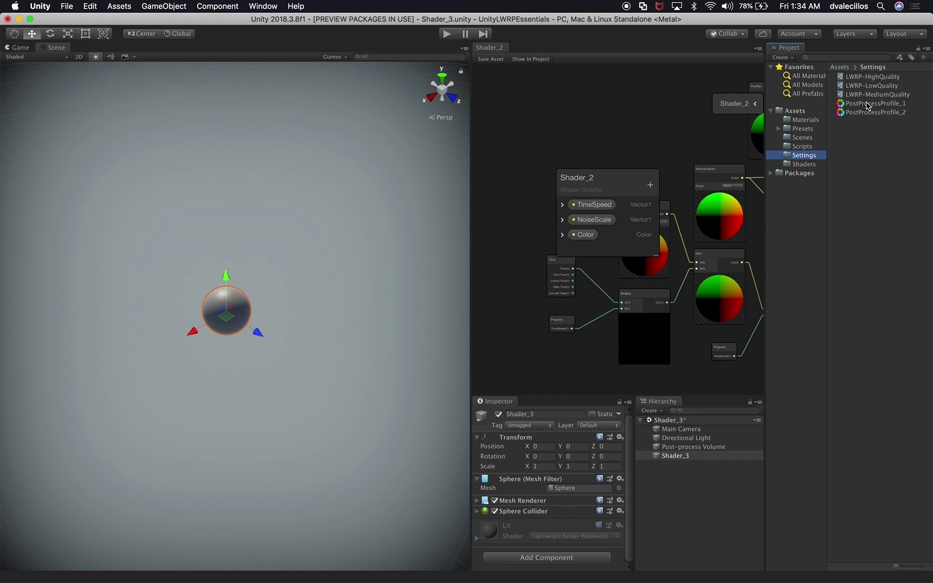
pyautogui.click(886, 105)
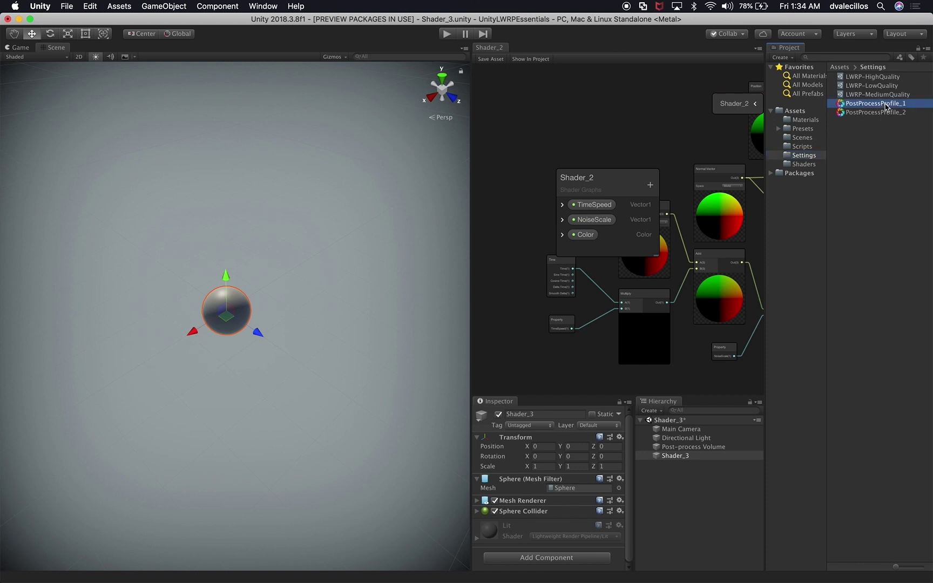
pyautogui.click(890, 112)
# - Switch to Finder and rename PostProcessProfile_2.asset on the Desktop as PostProcessProfile_3.asset
pyautogui.press('super+Tab')
pyautogui.click(374, 225)
pyautogui.click(351, 202)
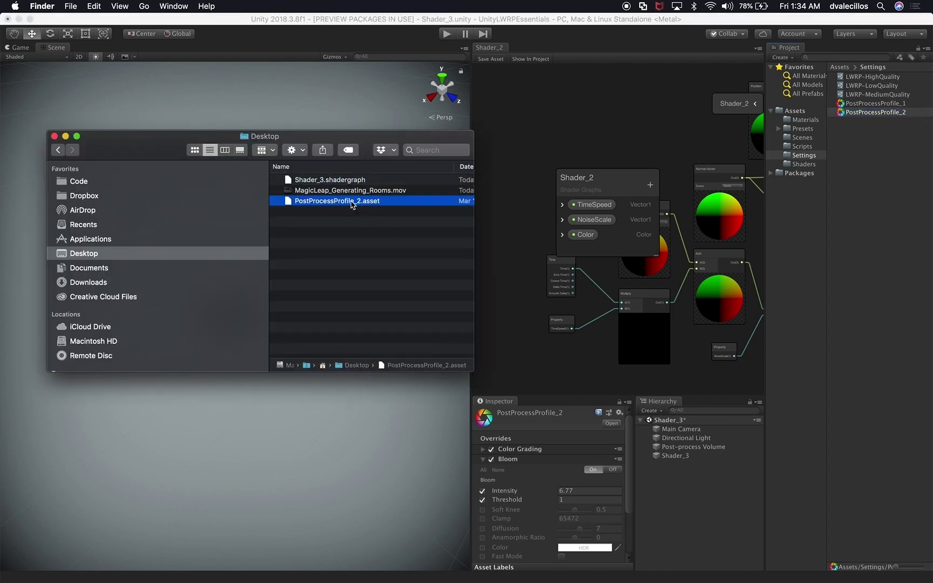
pyautogui.press('Return')
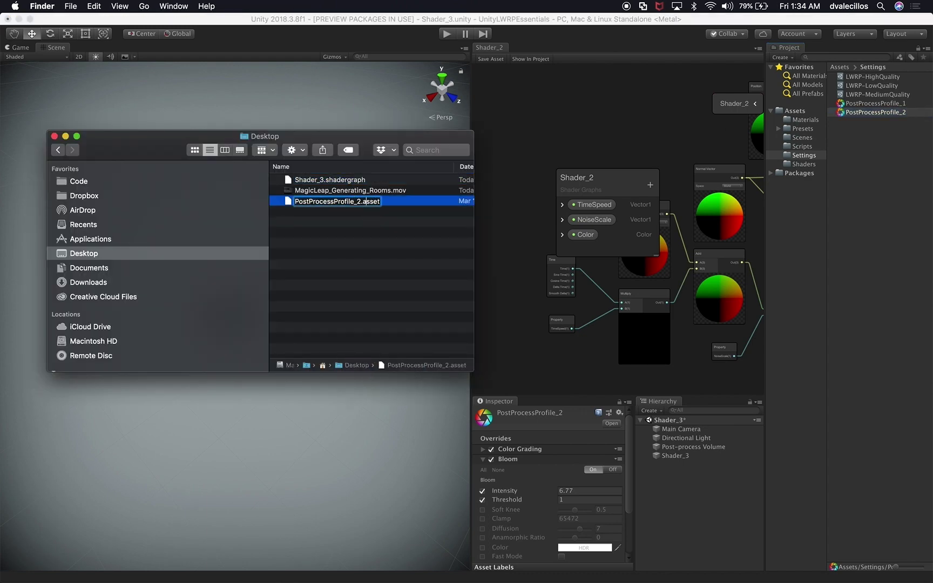
pyautogui.press('BackSpace')
pyautogui.write('3')
pyautogui.press('Return')
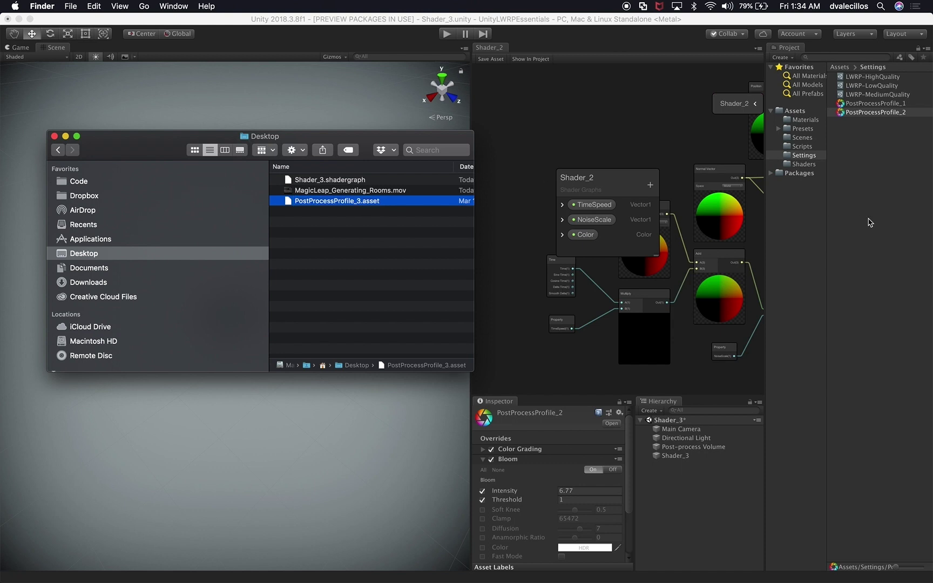
# - Import PostProcessProfile_3.asset from the Desktop into the project's Settings folder and close the Finder window
pyautogui.moveTo(363, 203); pyautogui.dragTo(906, 237)
pyautogui.scroll(-3, 541, 484)
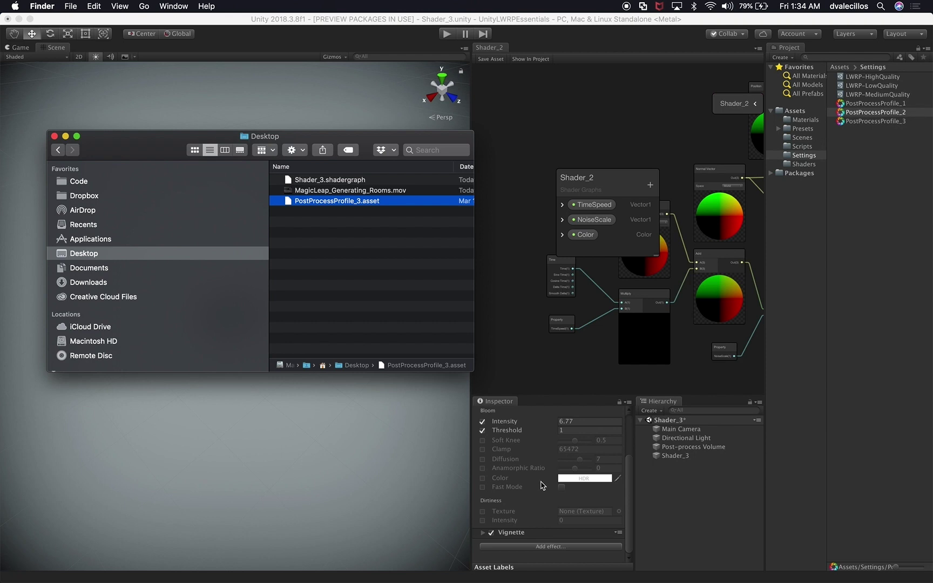
pyautogui.scroll(3, 543, 486)
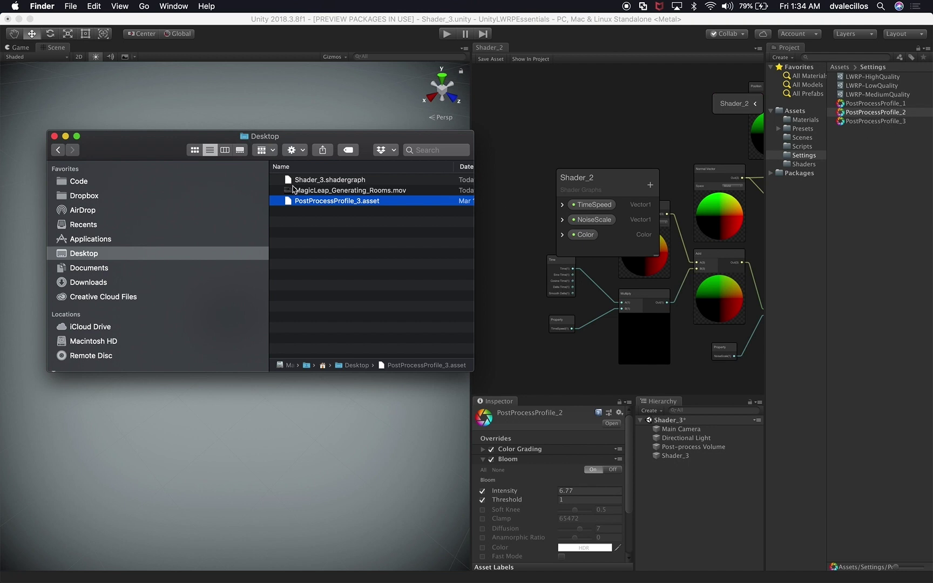
pyautogui.click(55, 137)
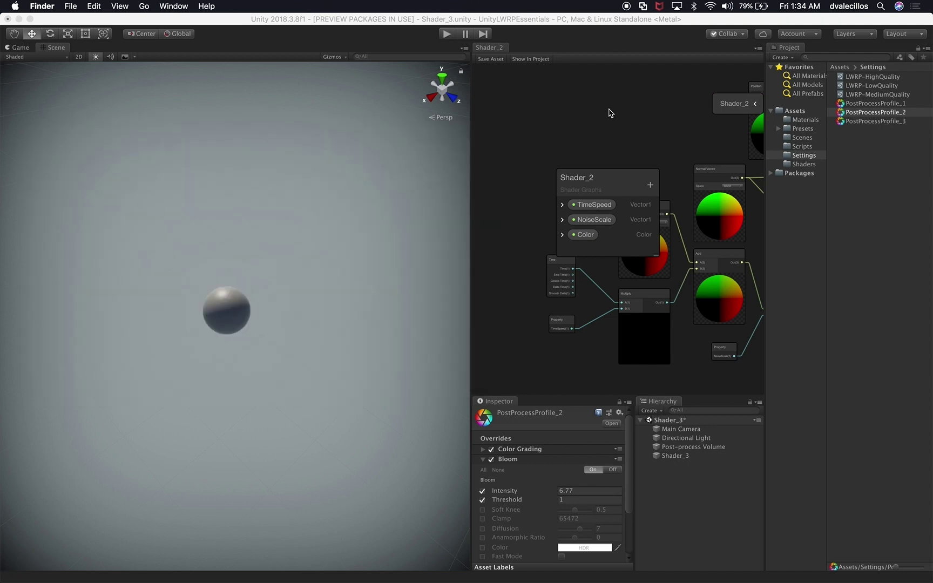
# - Narrow the Scene view to give the shader graph more room, and display the overrides of PostProcessProfile_3
pyautogui.click(471, 105)
pyautogui.moveTo(470, 103); pyautogui.dragTo(340, 116)
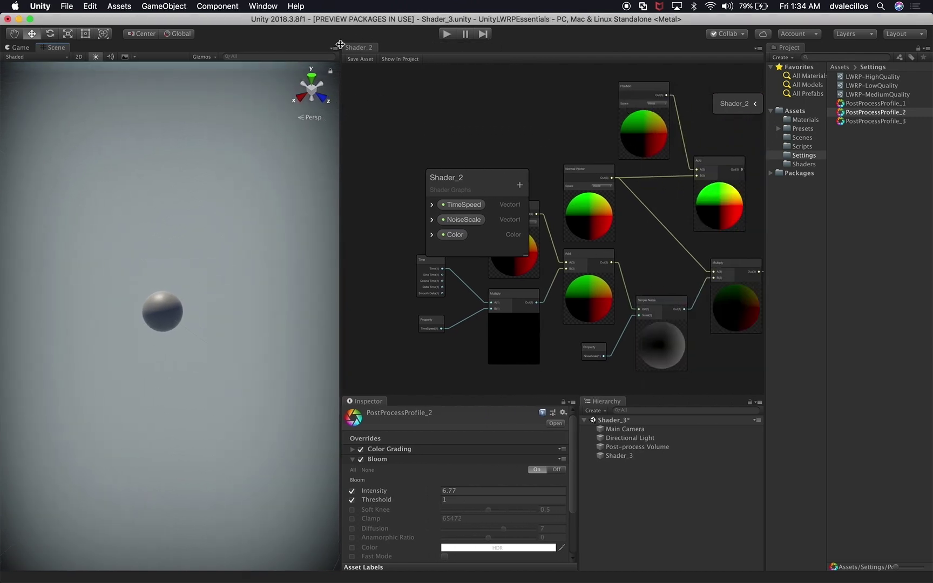
pyautogui.click(900, 121)
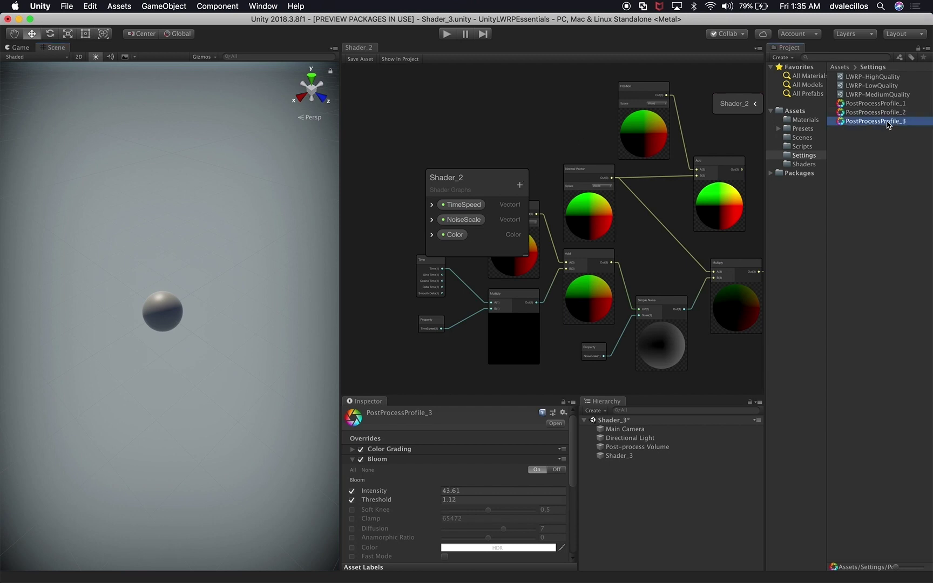
# - Open the Shader_3 graph from the Shaders folder and dock it beside the Shader_2 graph
pyautogui.click(795, 165)
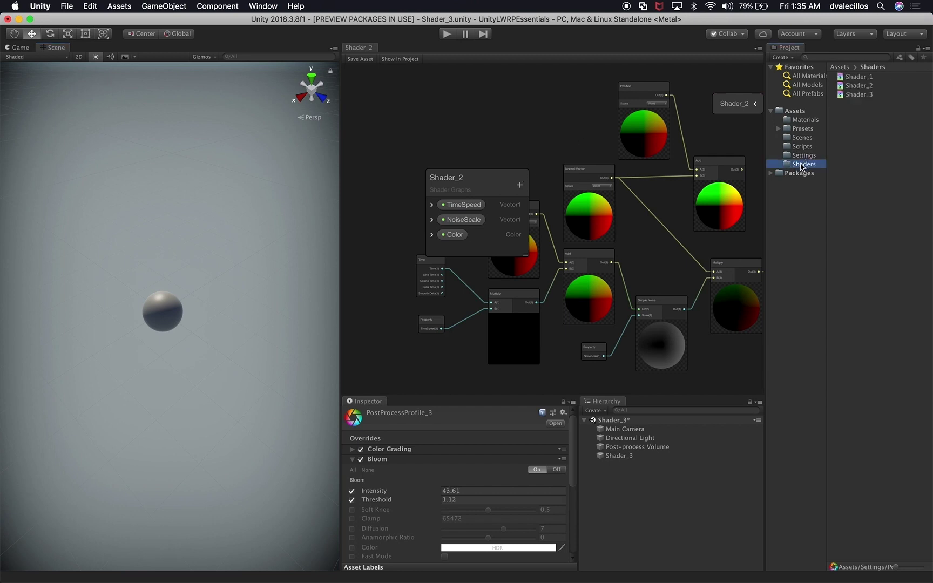
pyautogui.click(858, 95)
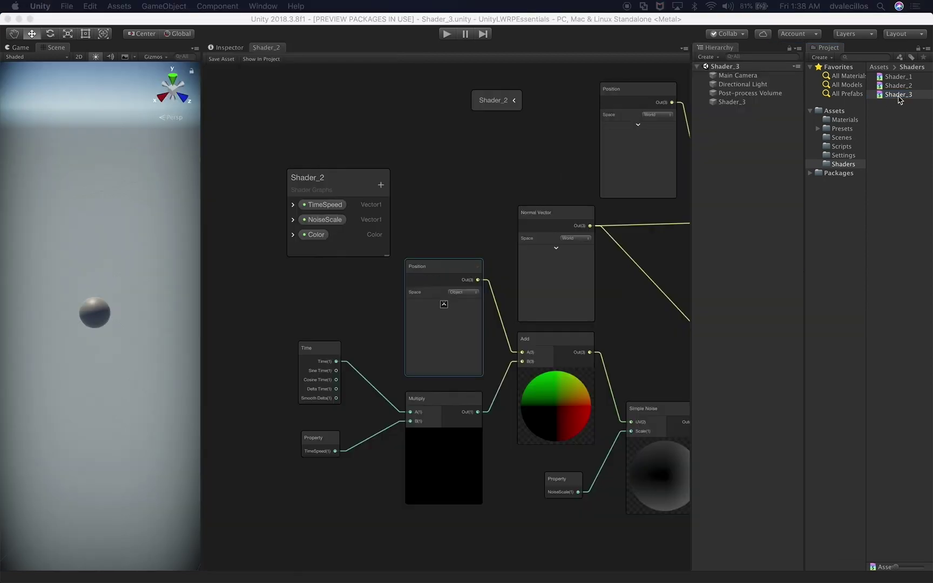
pyautogui.moveTo(302, 89); pyautogui.dragTo(307, 49)
# - Close the Shader_2 graph without saving its changes and collapse the main preview of the Shader_3 graph
pyautogui.click(270, 49)
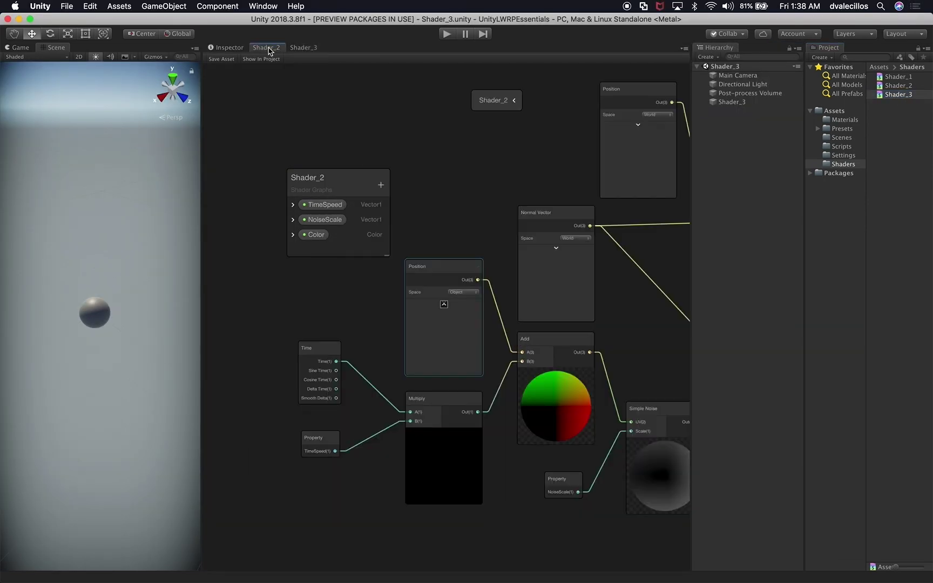
pyautogui.rightClick(270, 49)
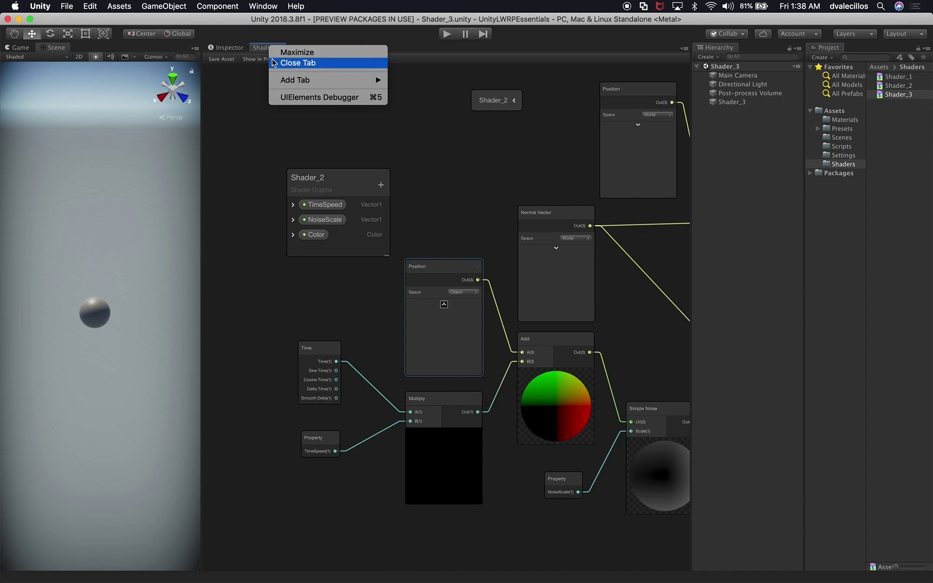
pyautogui.press('Return')
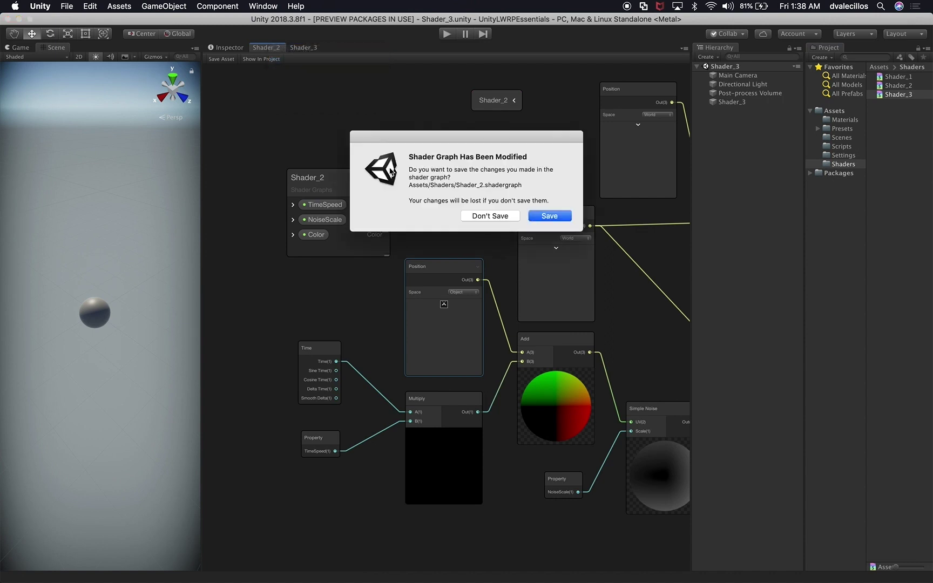
pyautogui.click(501, 216)
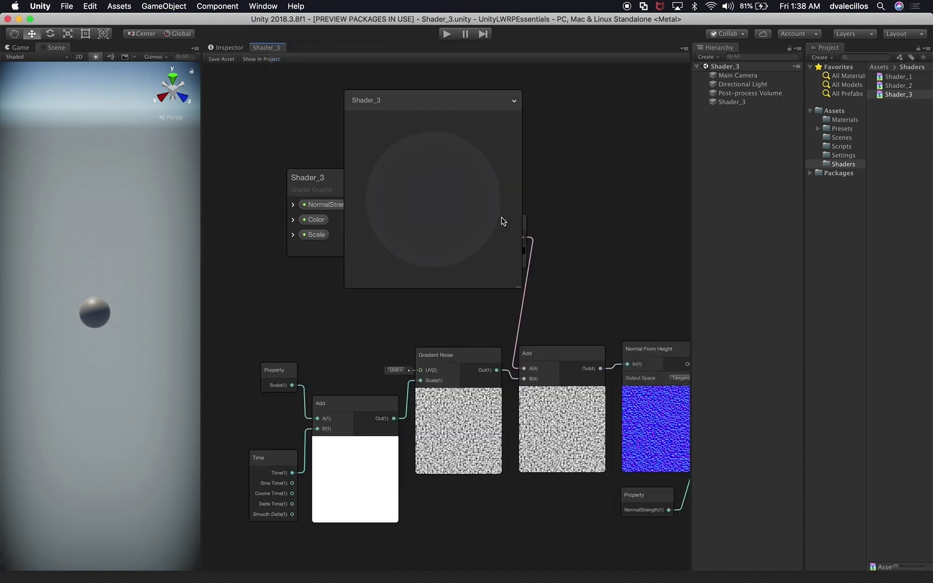
pyautogui.click(514, 101)
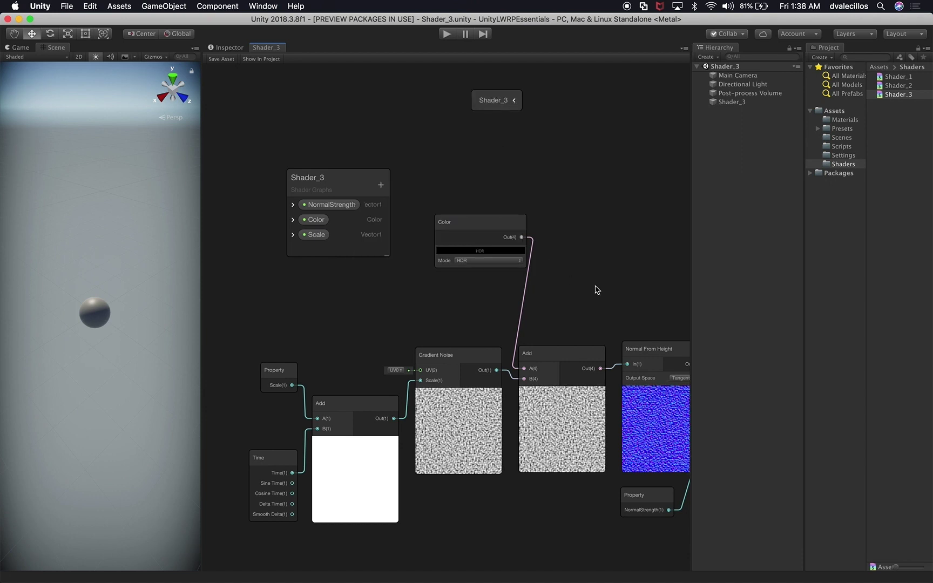
# - Reposition the PBR Master node and the Color property node in the Shader_3 graph so the property sits near the master's inputs
pyautogui.keyDown('alt'); pyautogui.moveTo(597, 289); pyautogui.dragTo(350, 324); pyautogui.keyUp('alt')
pyautogui.keyDown('alt'); pyautogui.moveTo(521, 209); pyautogui.dragTo(315, 277); pyautogui.keyUp('alt')
pyautogui.moveTo(532, 232); pyautogui.dragTo(485, 343)
pyautogui.moveTo(421, 193); pyautogui.dragTo(313, 317)
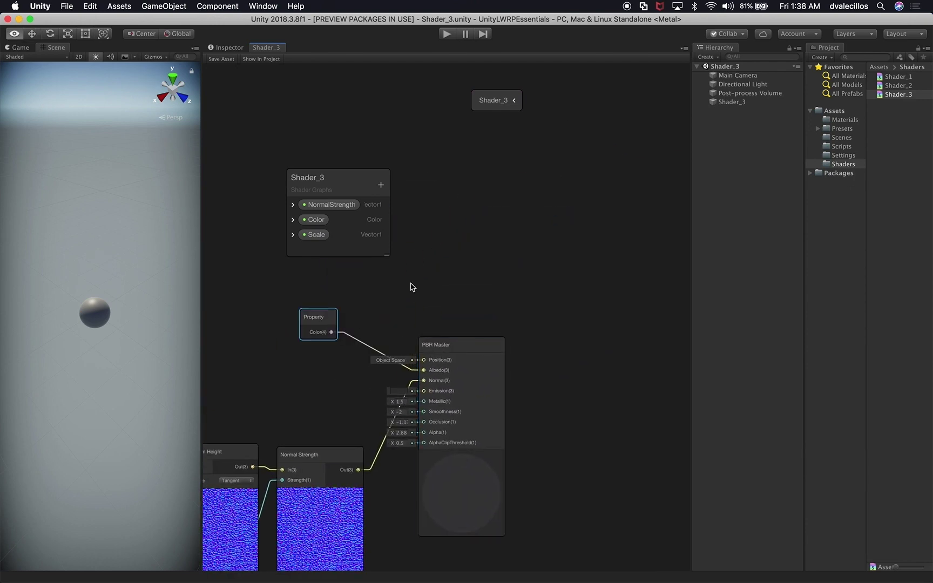
pyautogui.keyDown('alt'); pyautogui.moveTo(410, 288); pyautogui.dragTo(487, 249); pyautogui.keyUp('alt')
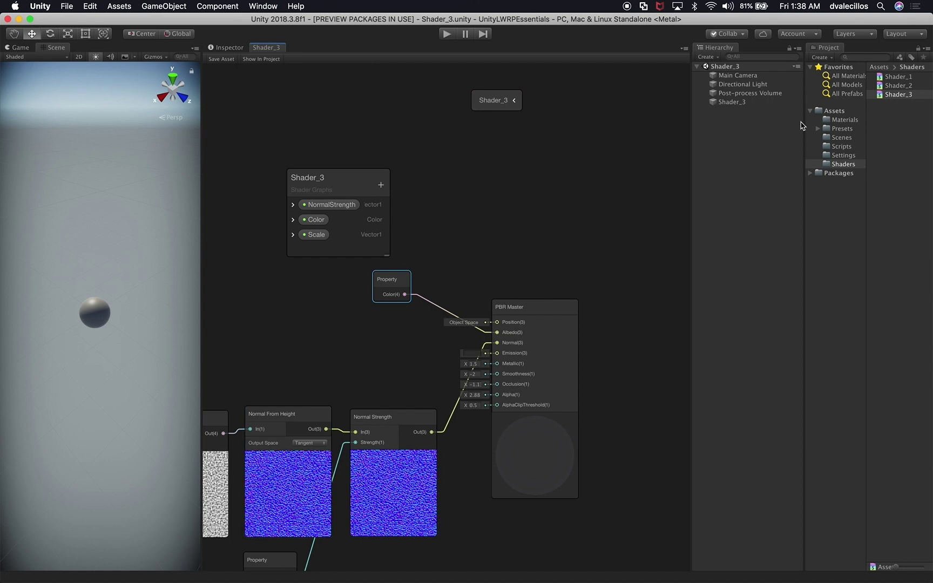
# - In the Materials folder, rename the Shader_2 material as Shader_1_1 and the Shader_3 material as Shader_1_2
pyautogui.click(849, 119)
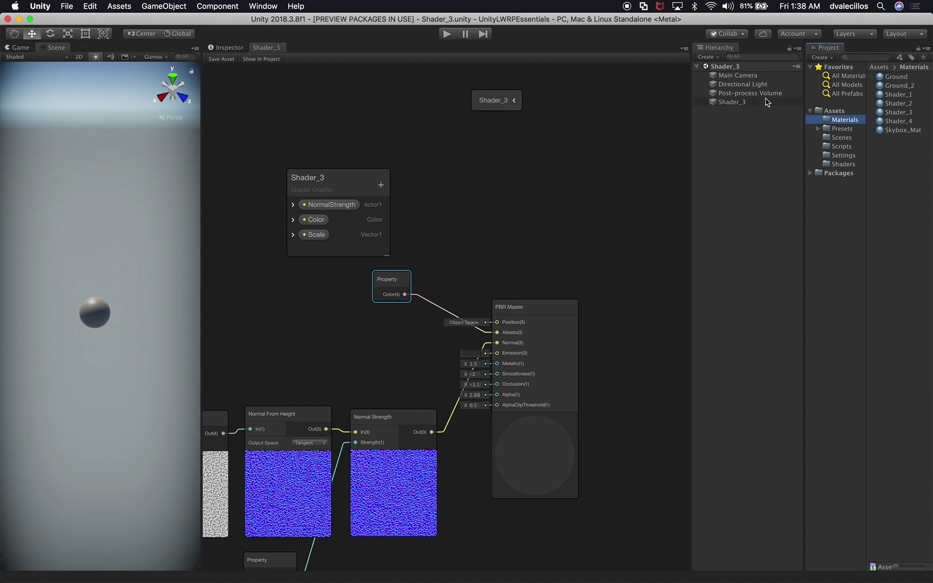
pyautogui.click(891, 103)
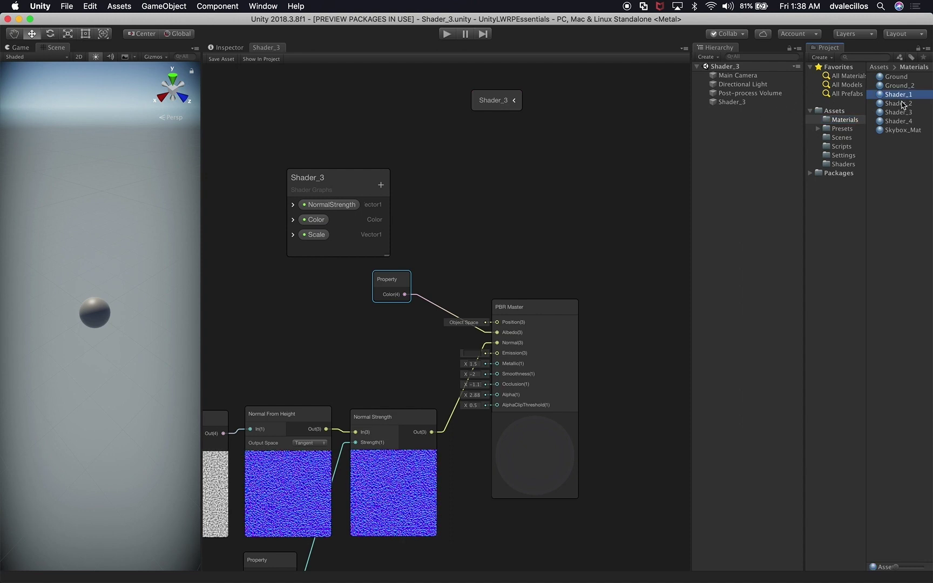
pyautogui.click(909, 104)
pyautogui.click(919, 104)
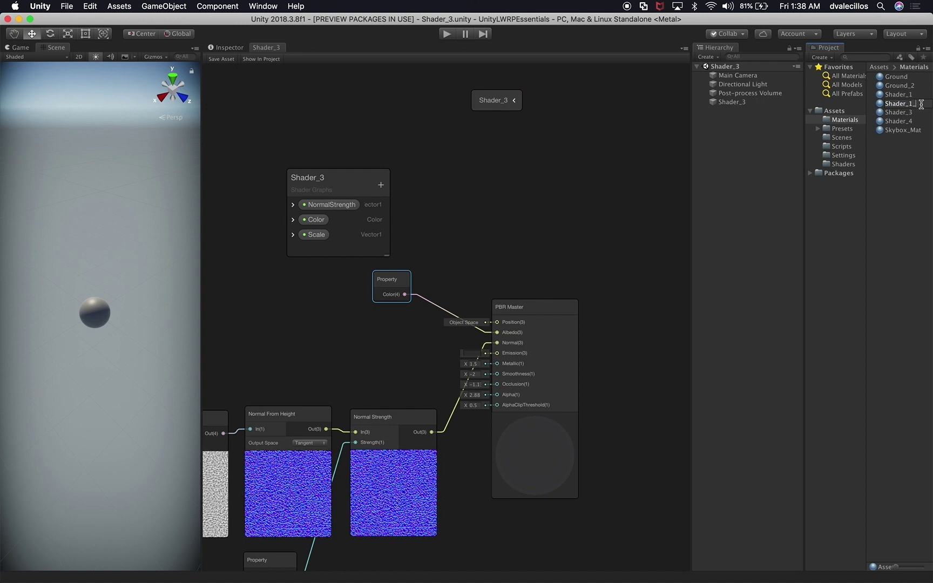
pyautogui.press('Return')
pyautogui.click(909, 113)
pyautogui.click(907, 115)
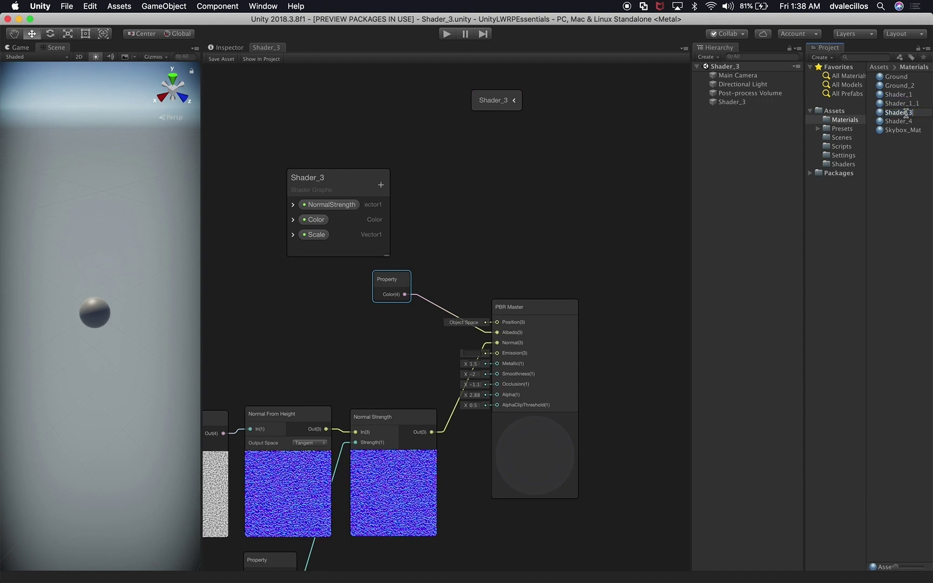
pyautogui.press('Return')
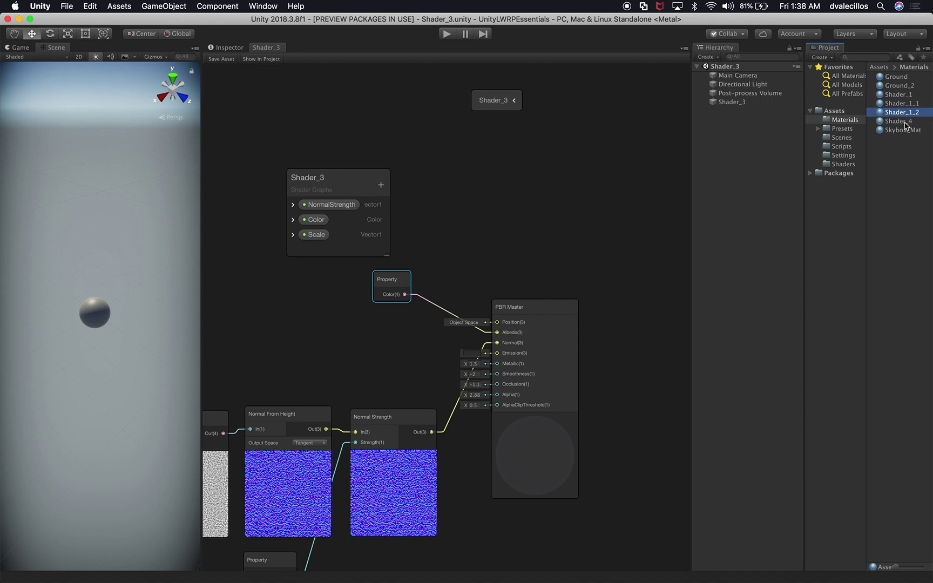
# - Rename the Shader_4 material as Shader_1_3
pyautogui.click(910, 123)
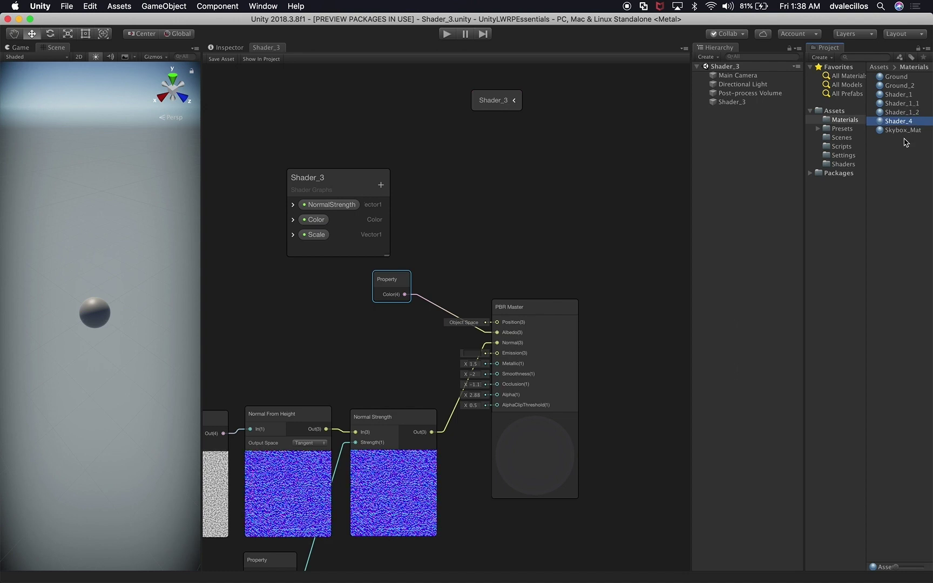
pyautogui.click(910, 122)
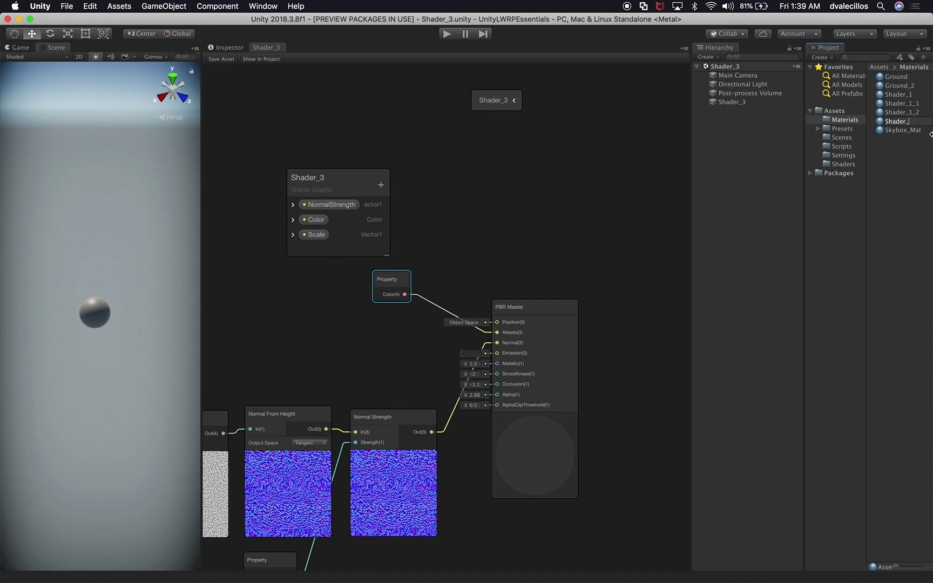
pyautogui.write('Shader_1_3')
pyautogui.press('Return')
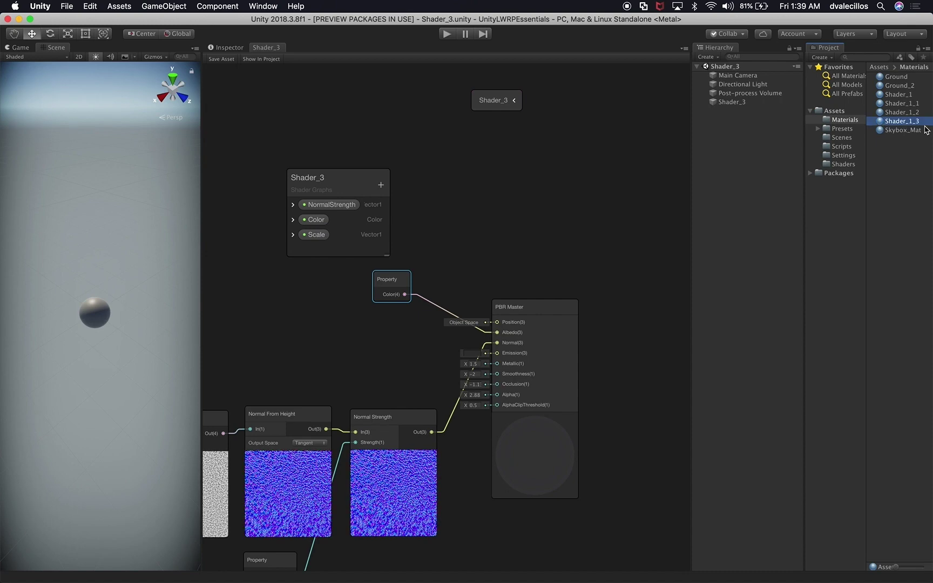
# - Rename the Shader_1_1 material as Shader_2_1 and the Shader_1_2 material as Shader_2_2
pyautogui.click(911, 105)
pyautogui.click(910, 104)
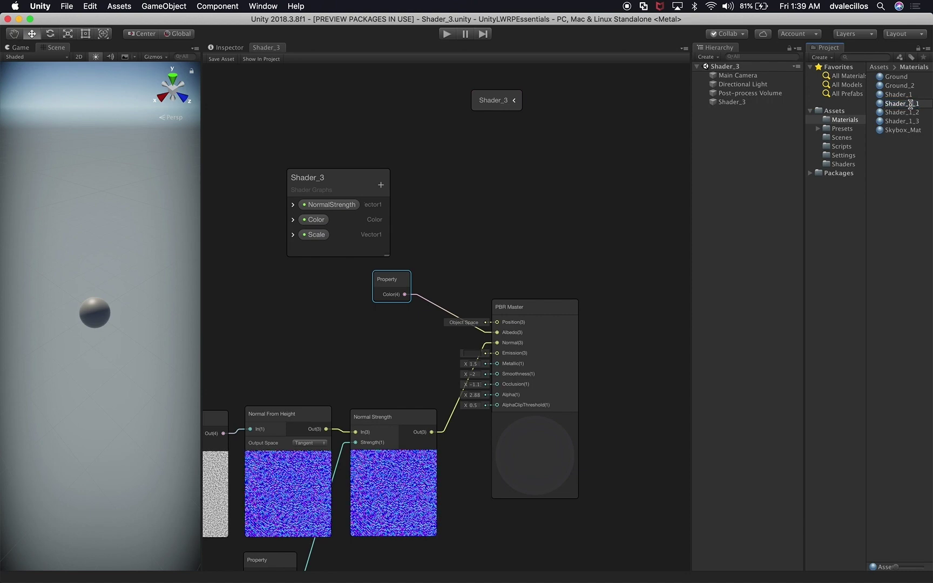
pyautogui.press('Return')
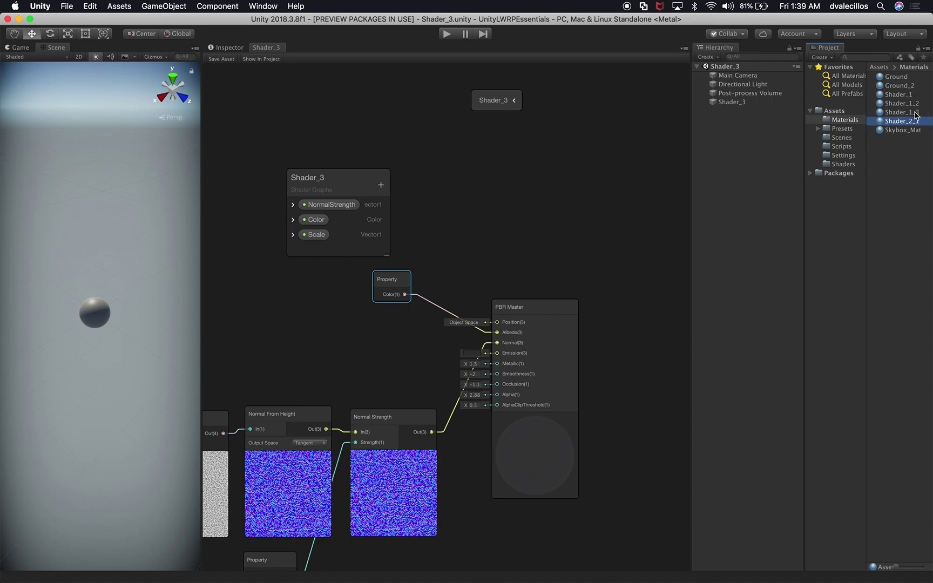
pyautogui.click(915, 112)
pyautogui.click(914, 105)
pyautogui.click(918, 105)
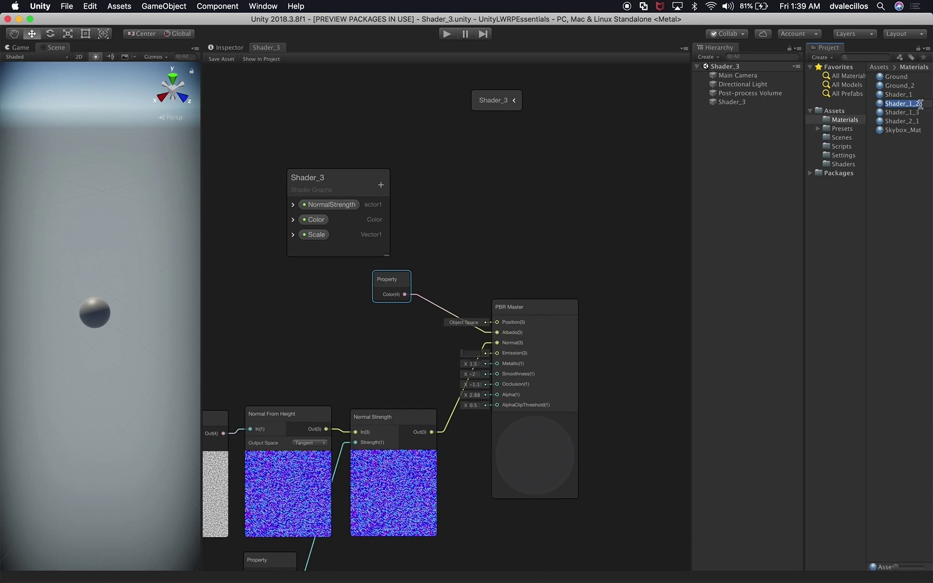
pyautogui.click(927, 105)
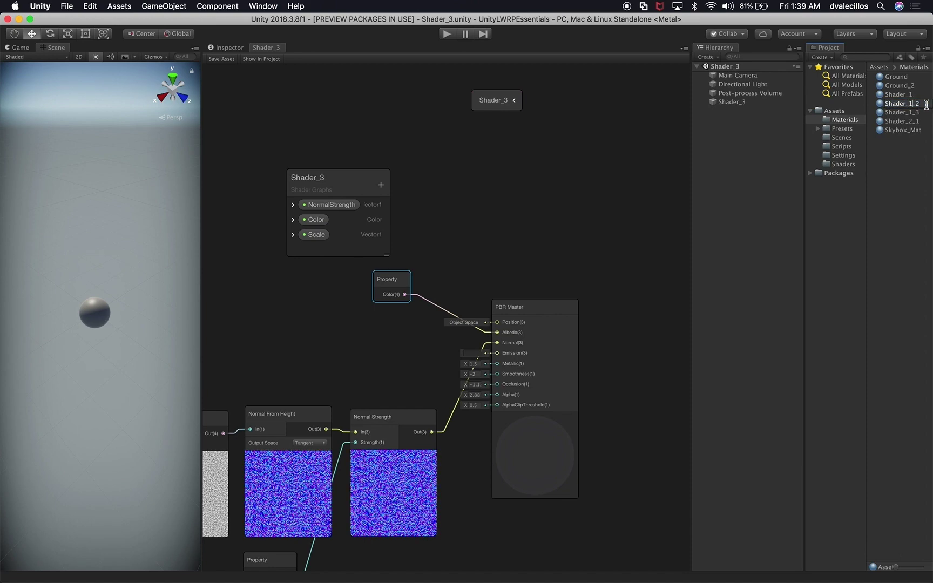
pyautogui.press('Return')
# - Rename the Shader_1_3 material as Shader_2_3
pyautogui.click(914, 104)
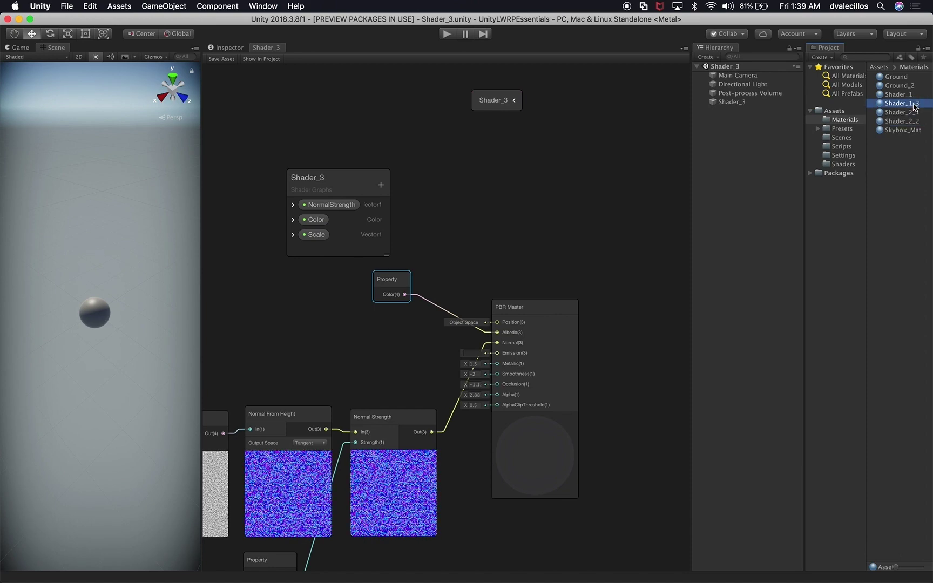
pyautogui.click(918, 104)
pyautogui.click(925, 105)
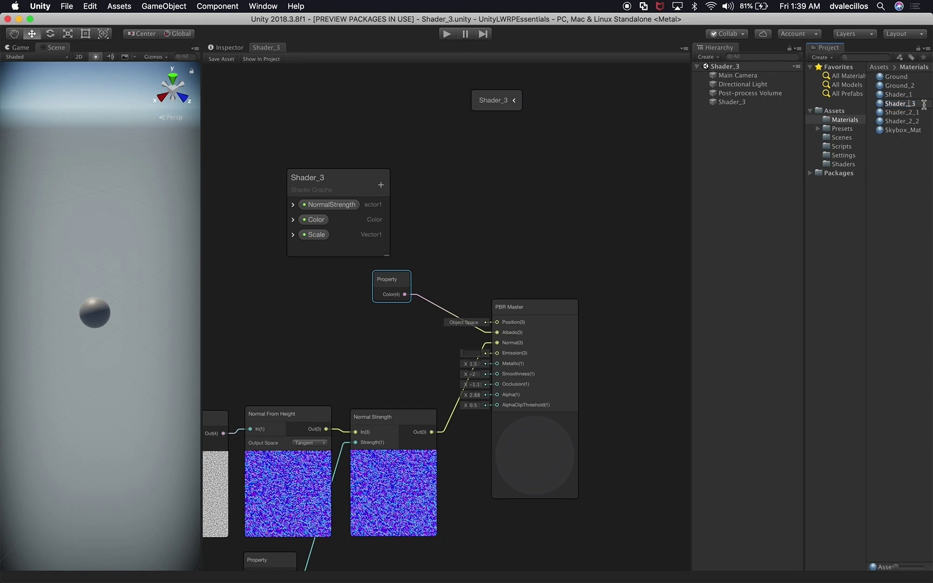
pyautogui.write('2')
pyautogui.press('Return')
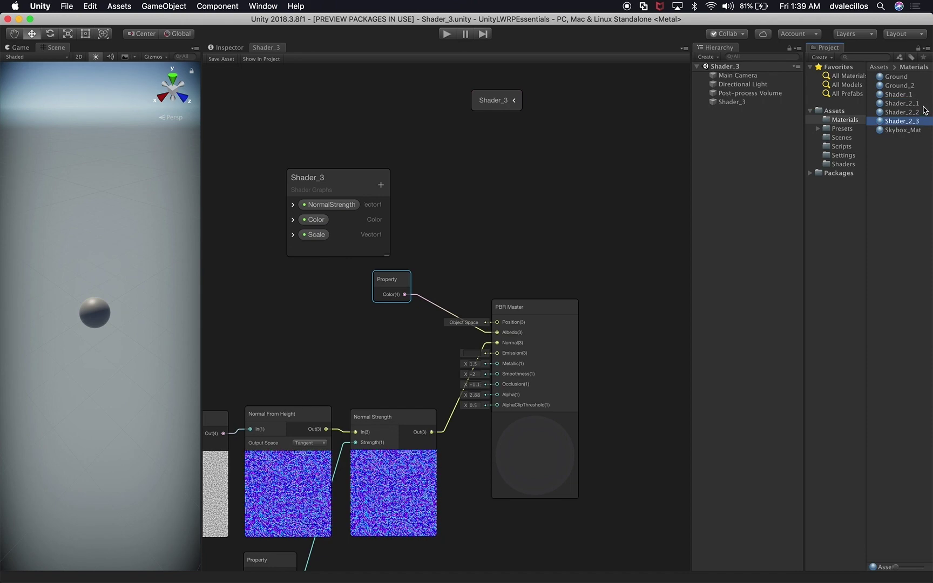
# - Duplicate the Shader_2_3 material in the Materials folder
pyautogui.click(918, 104)
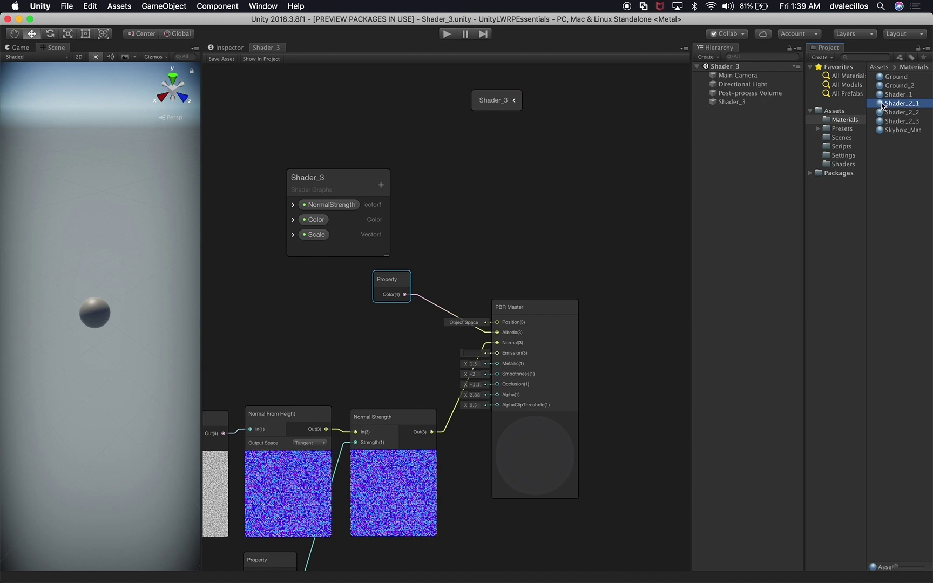
pyautogui.click(920, 113)
pyautogui.click(922, 122)
pyautogui.click(907, 159)
pyautogui.rightClick(903, 162)
pyautogui.click(906, 154)
pyautogui.click(914, 123)
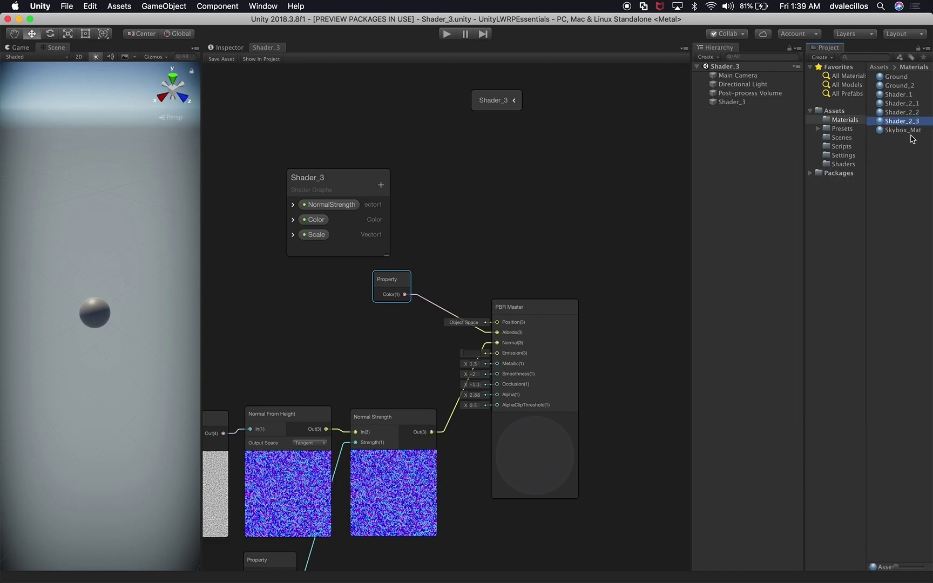
pyautogui.press('super+d')
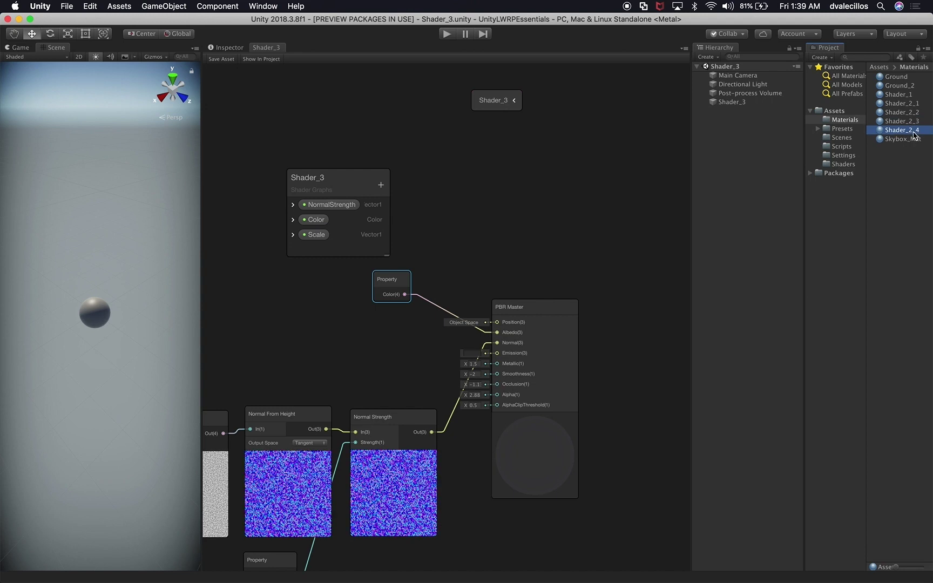
# - Rename the duplicated Shader_2_4 material as Shader_3
pyautogui.click(910, 132)
pyautogui.write('Shader_3')
pyautogui.press('Return')
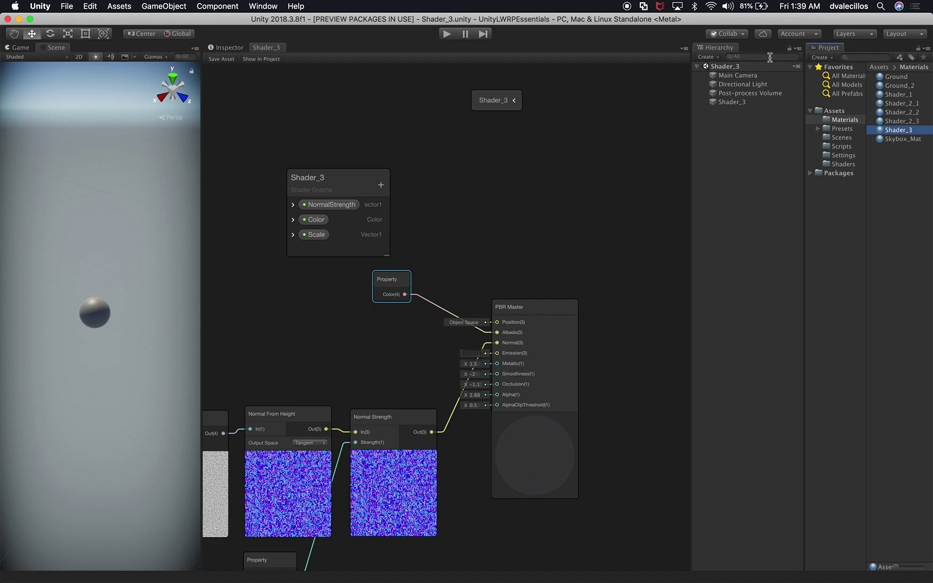
# - Dock the Inspector window beneath the Project window
pyautogui.moveTo(235, 52); pyautogui.dragTo(886, 421)
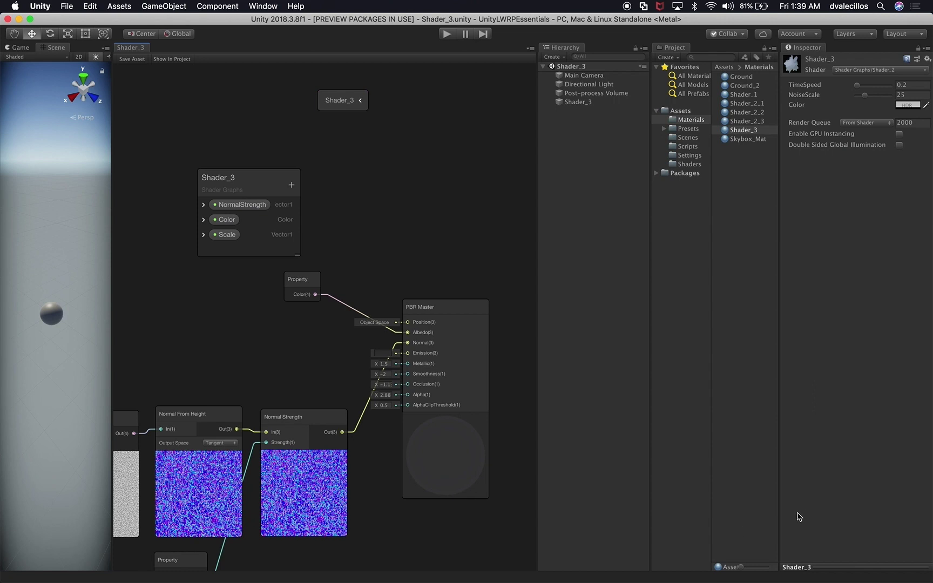
pyautogui.moveTo(804, 48); pyautogui.dragTo(845, 241)
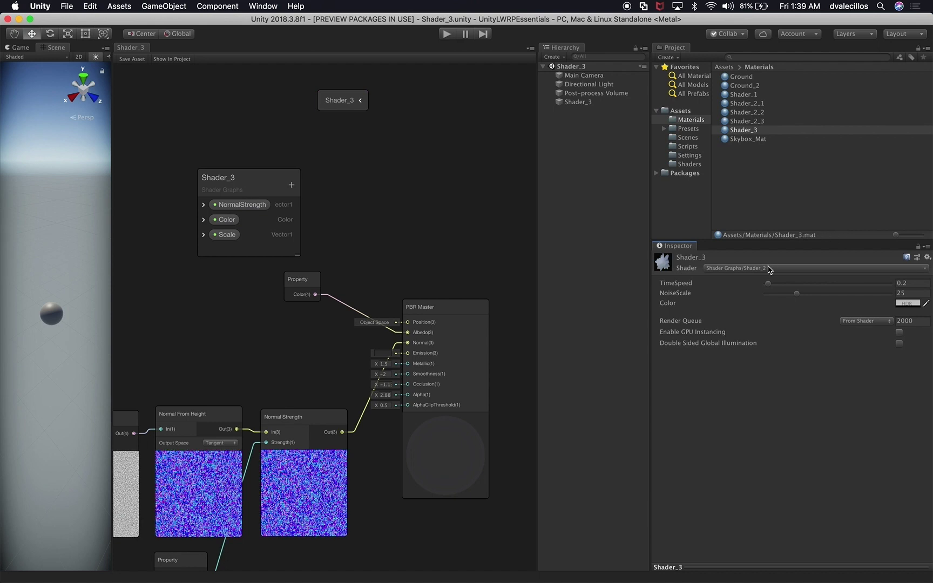
# - Switch the Shader_3 material to the Shader Graphs/Shader_3 shader and apply it to the Shader_3 sphere in the scene
pyautogui.click(768, 269)
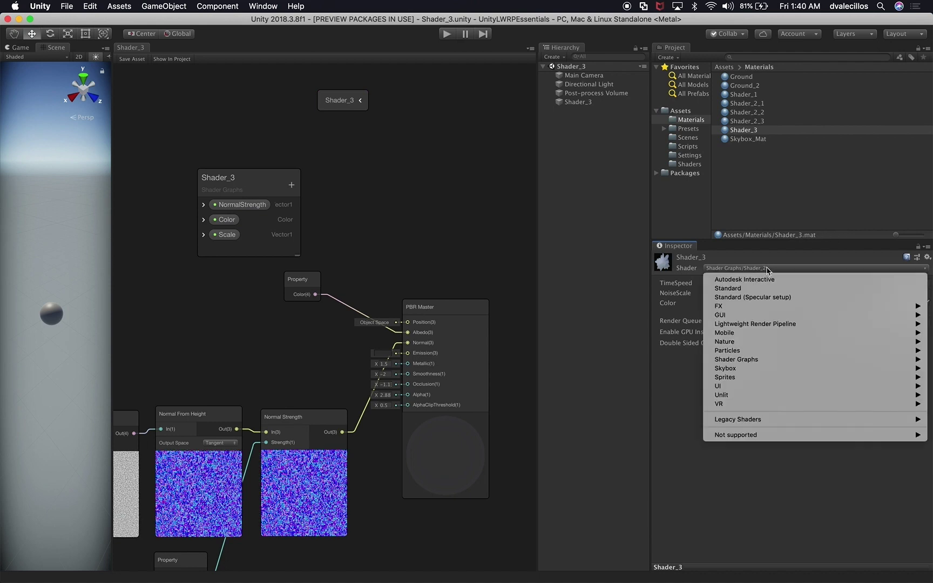
pyautogui.moveTo(747, 364)
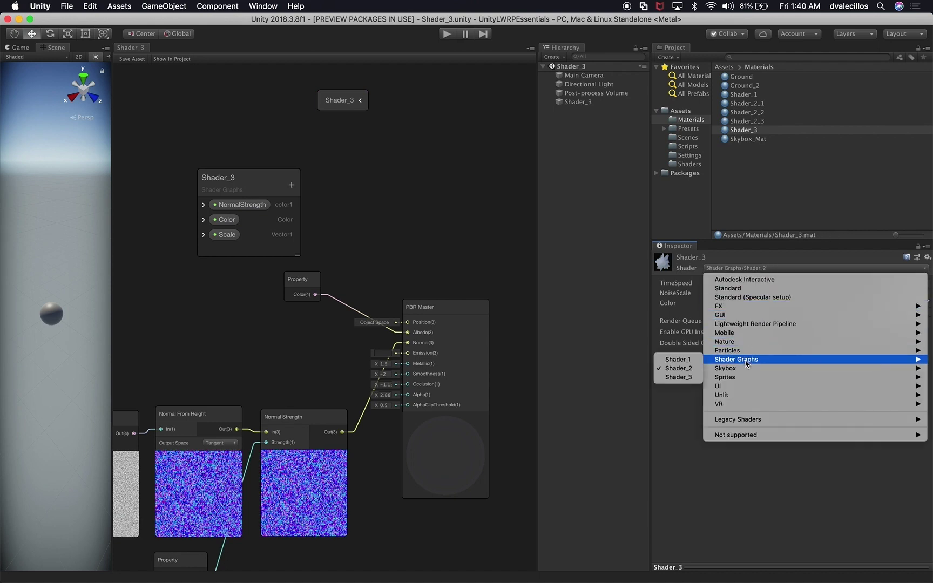
pyautogui.click(678, 376)
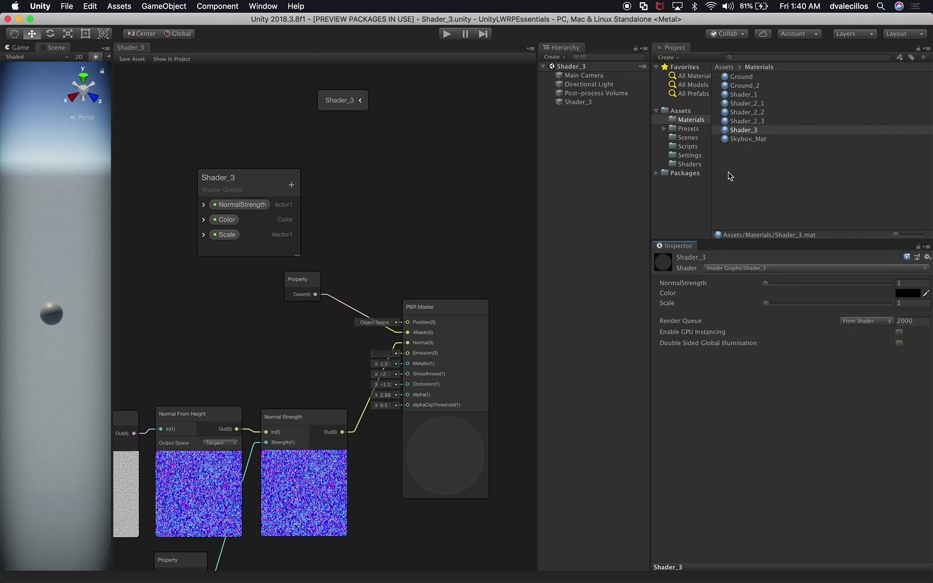
pyautogui.click(778, 158)
pyautogui.moveTo(747, 132); pyautogui.dragTo(576, 104)
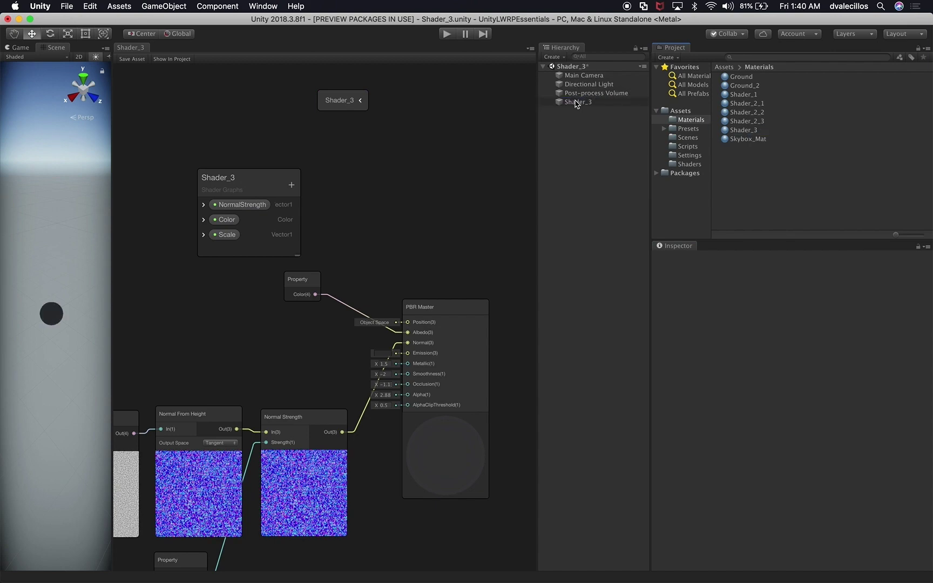
# - Resize the editor layout to widen the Scene/Game view and narrow the Project and Inspector windows, and check the Shader_3 sphere in the Game view
pyautogui.moveTo(110, 312); pyautogui.dragTo(186, 333)
pyautogui.click(215, 62)
pyautogui.click(89, 319)
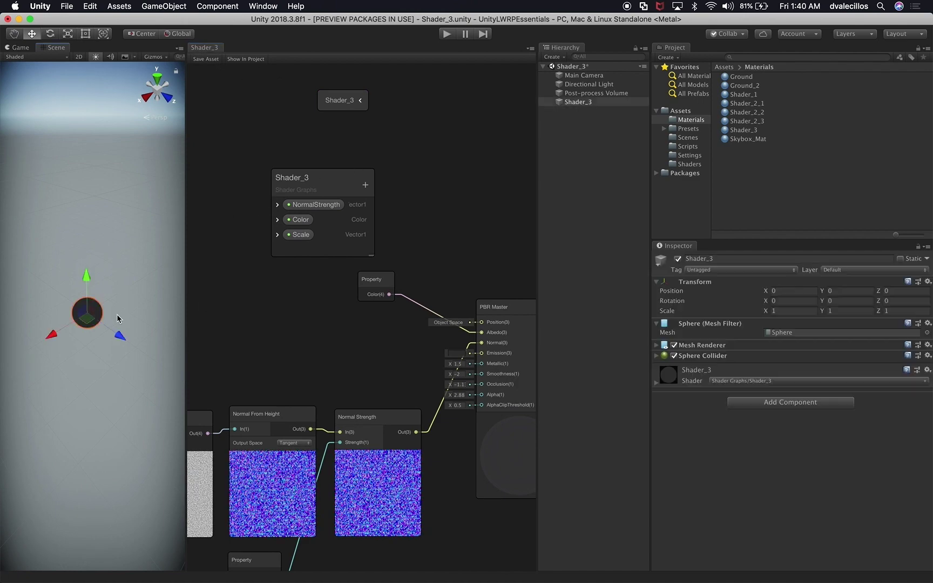
pyautogui.press('f')
pyautogui.click(21, 47)
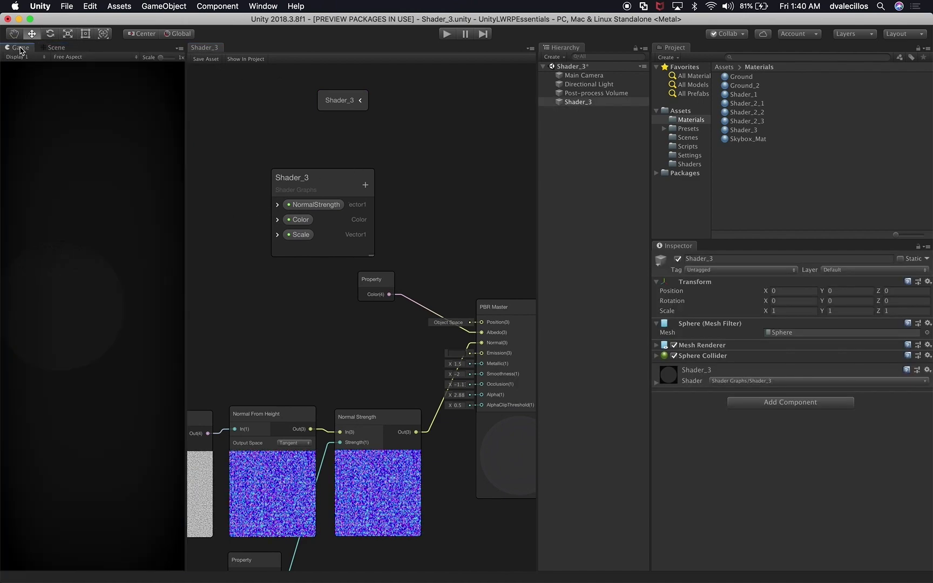
pyautogui.moveTo(185, 225); pyautogui.dragTo(758, 246)
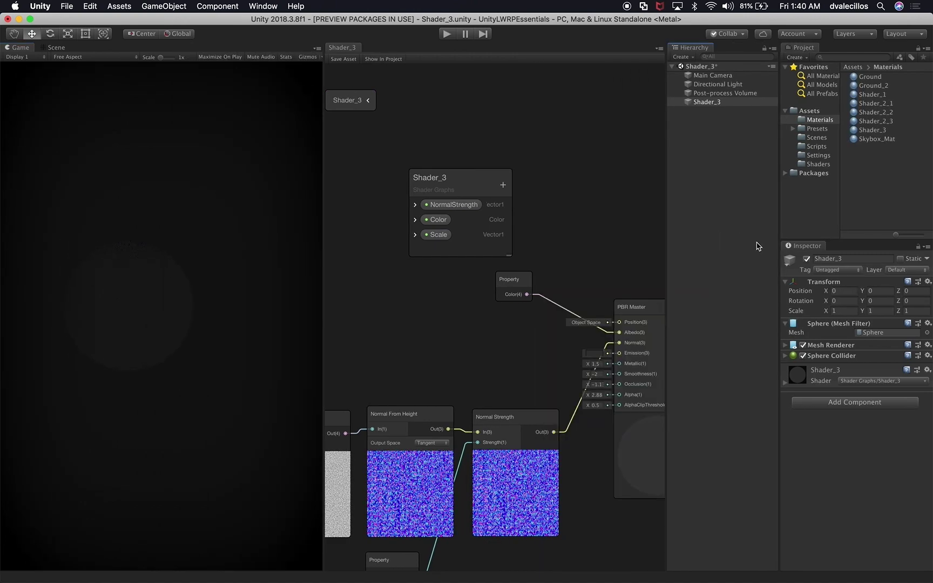
pyautogui.moveTo(320, 167); pyautogui.dragTo(216, 167)
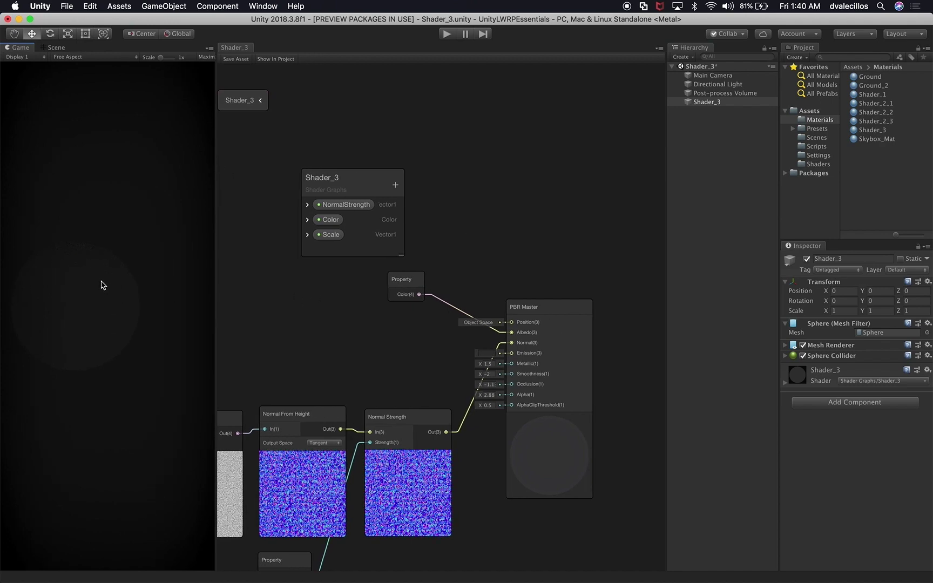
# - Examine the Shader_3 sphere's surface in the Scene view from close up and from another angle
pyautogui.click(48, 48)
pyautogui.scroll(3, 112, 238)
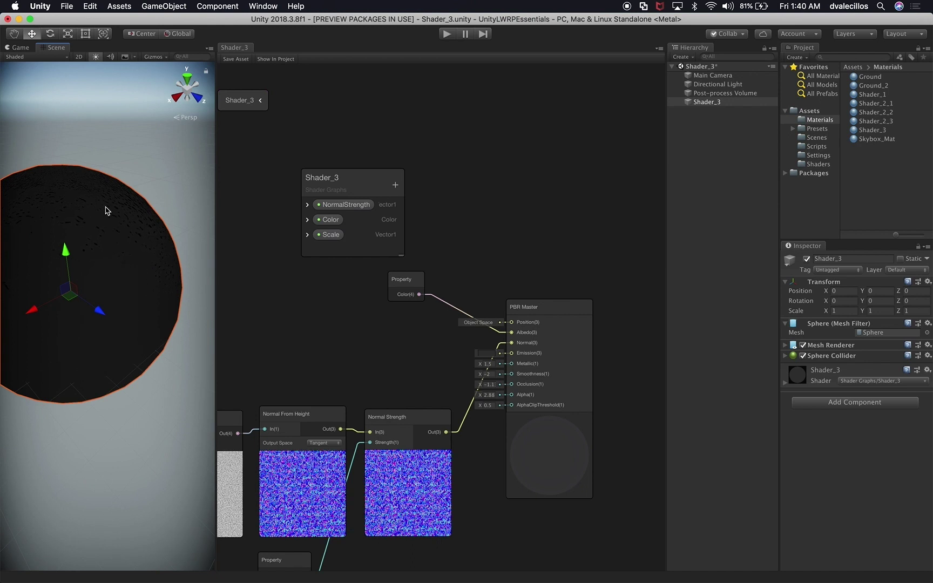
pyautogui.moveTo(113, 271)
pyautogui.keyDown('alt'); pyautogui.mouseDown()
pyautogui.moveTo(188, 292)
pyautogui.moveTo(153, 313)
pyautogui.moveTo(145, 260)
pyautogui.moveTo(104, 265)
pyautogui.mouseUp(); pyautogui.keyUp('alt')
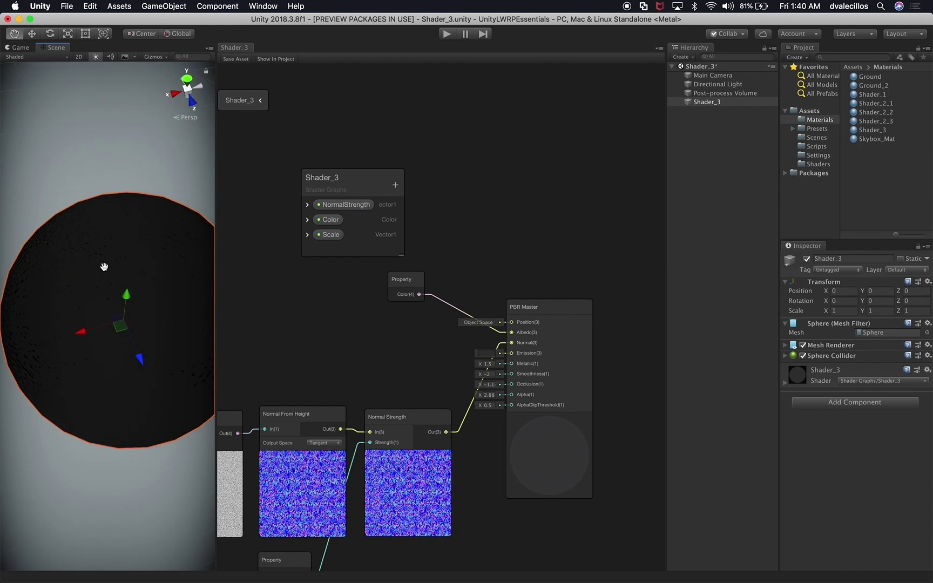
pyautogui.scroll(3, 144, 275)
pyautogui.scroll(-4, 144, 275)
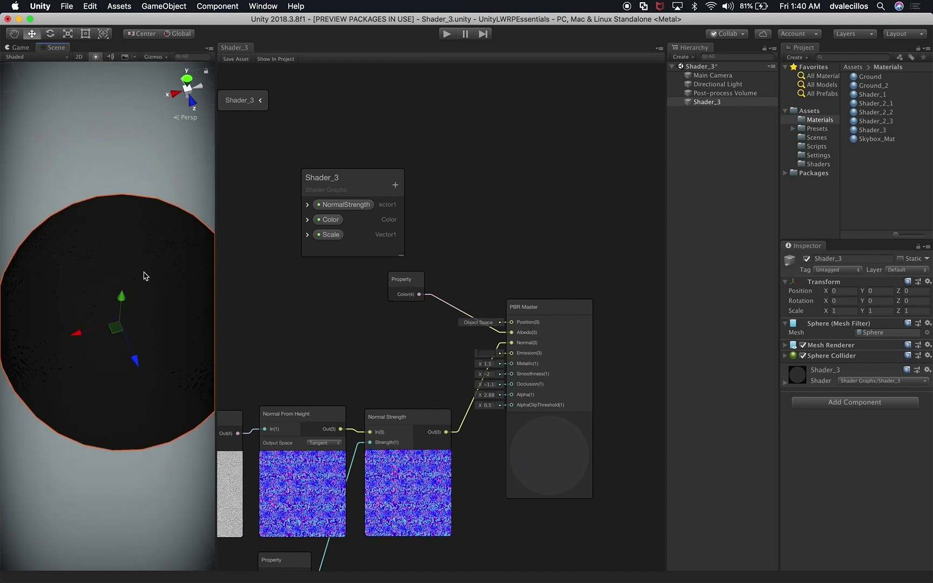
pyautogui.scroll(-2, 144, 275)
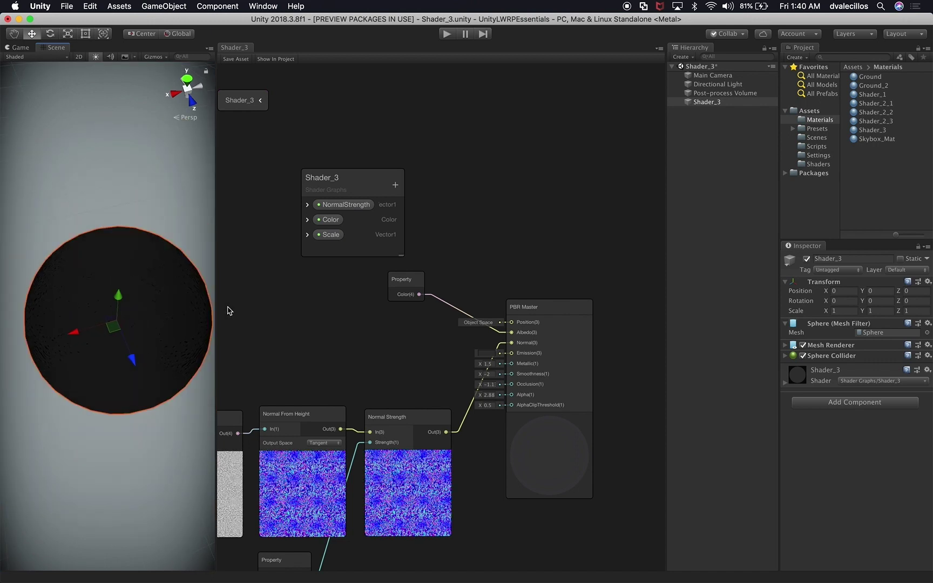
# - Rearrange the Shader_3 graph by moving the PBR Master away from its inputs and spacing out the Scale Property, Time, Add and Gradient Noise nodes
pyautogui.moveTo(542, 309); pyautogui.dragTo(581, 261)
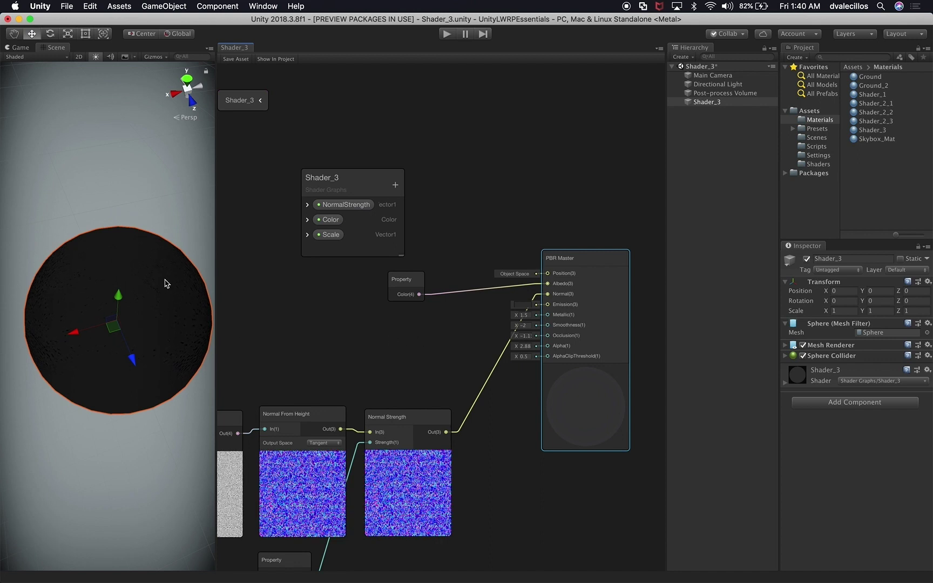
pyautogui.scroll(2, 158, 295)
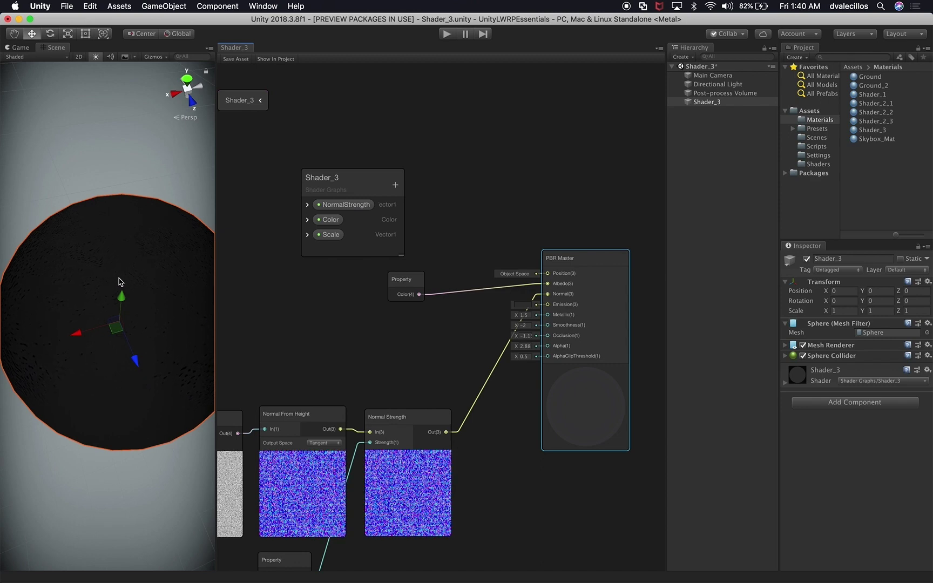
pyautogui.keyDown('alt'); pyautogui.moveTo(337, 375); pyautogui.dragTo(508, 315); pyautogui.keyUp('alt')
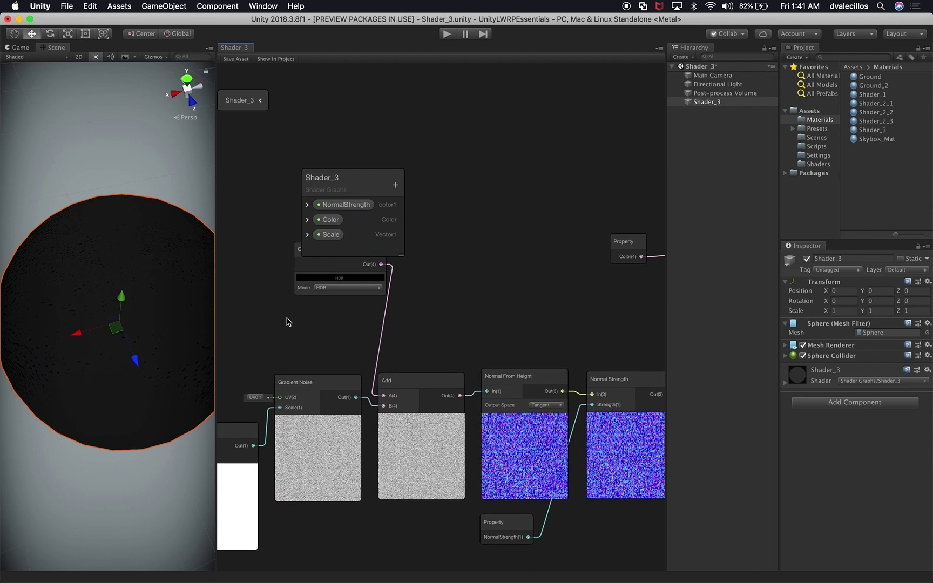
pyautogui.keyDown('alt'); pyautogui.moveTo(361, 206); pyautogui.dragTo(495, 245); pyautogui.keyUp('alt')
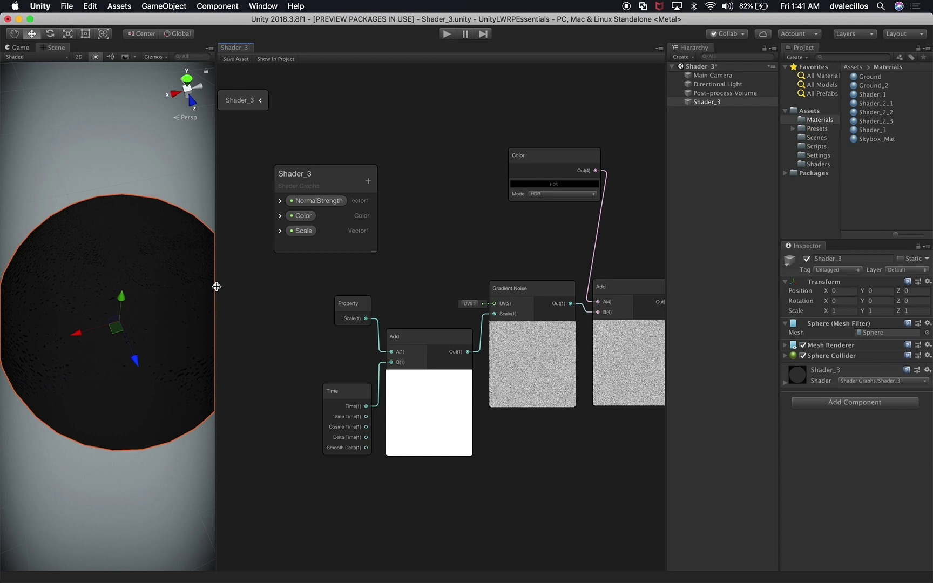
pyautogui.moveTo(354, 304); pyautogui.dragTo(322, 304)
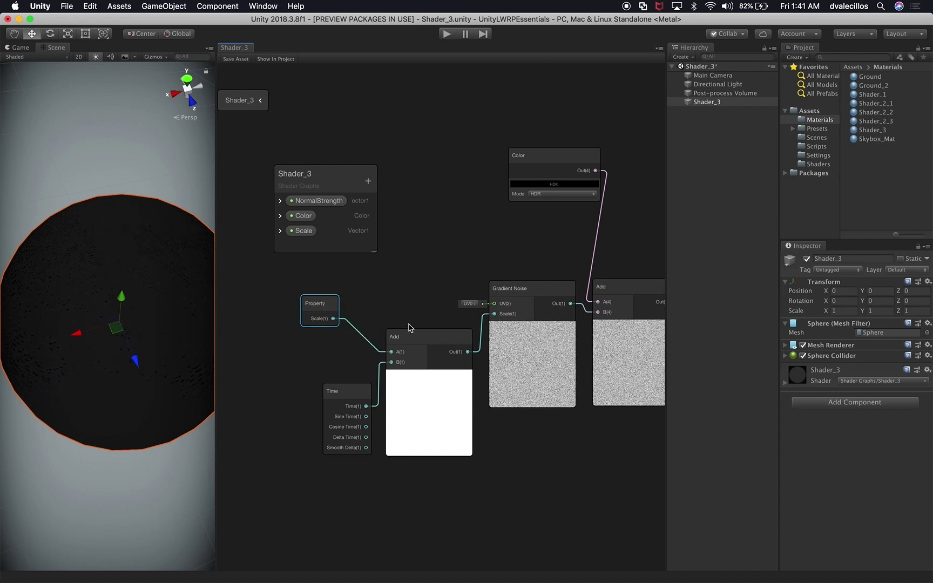
pyautogui.moveTo(410, 336); pyautogui.dragTo(394, 327)
pyautogui.moveTo(350, 392); pyautogui.dragTo(315, 392)
pyautogui.moveTo(516, 289); pyautogui.dragTo(508, 297)
# - Search the node library for "noise" to review the noise node types, without adding a node
pyautogui.rightClick(467, 194)
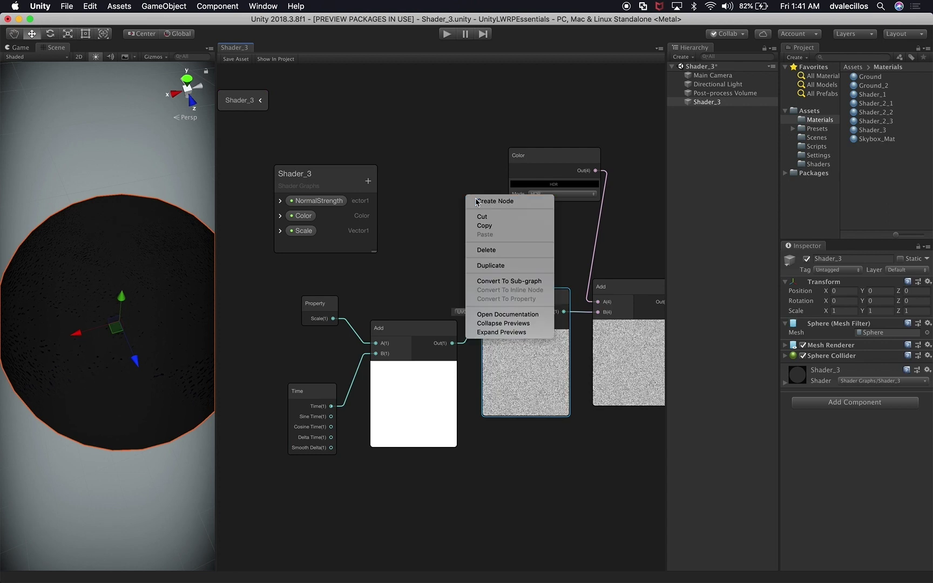
pyautogui.click(474, 201)
pyautogui.write('n')
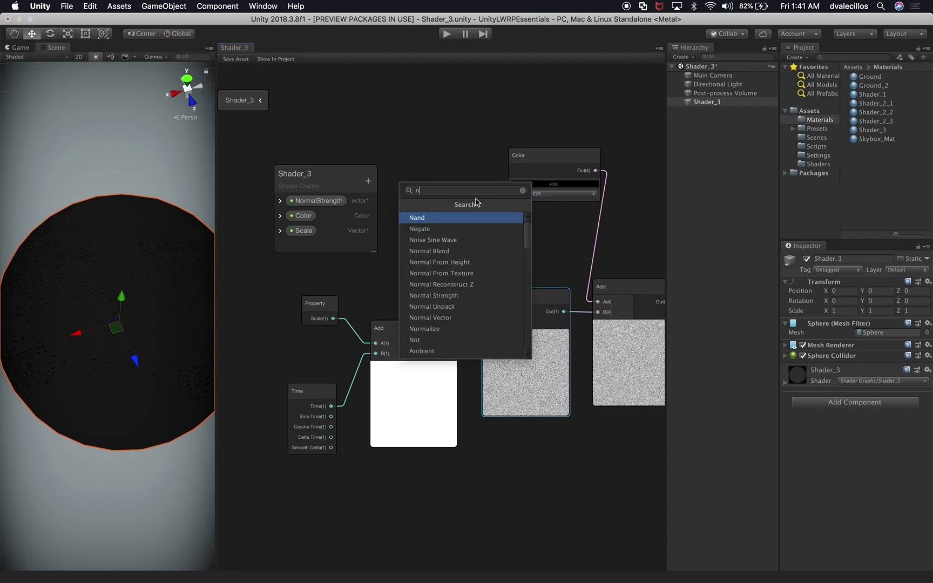
pyautogui.write('ois')
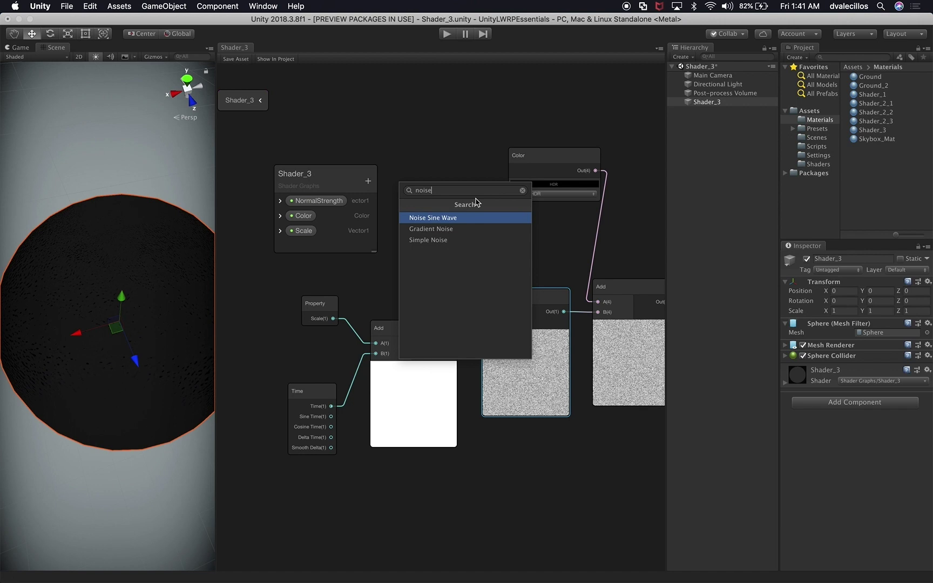
pyautogui.write('e')
pyautogui.press('Down')
pyautogui.press('Up')
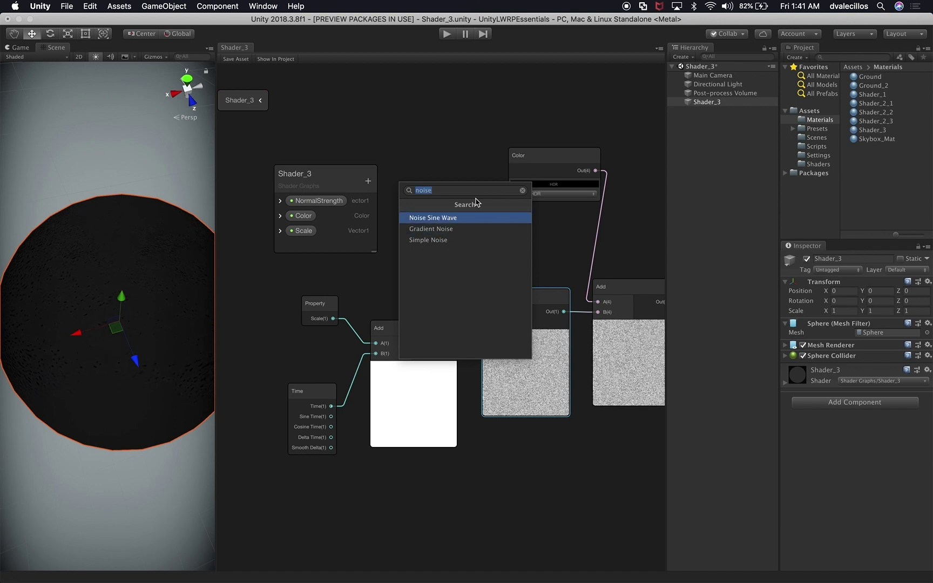
pyautogui.press('Down')
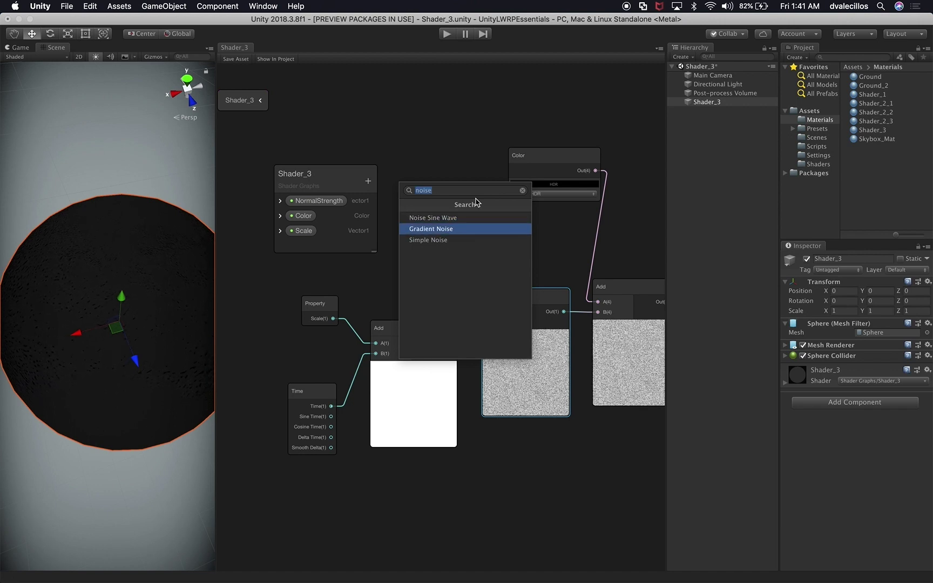
pyautogui.press('Down')
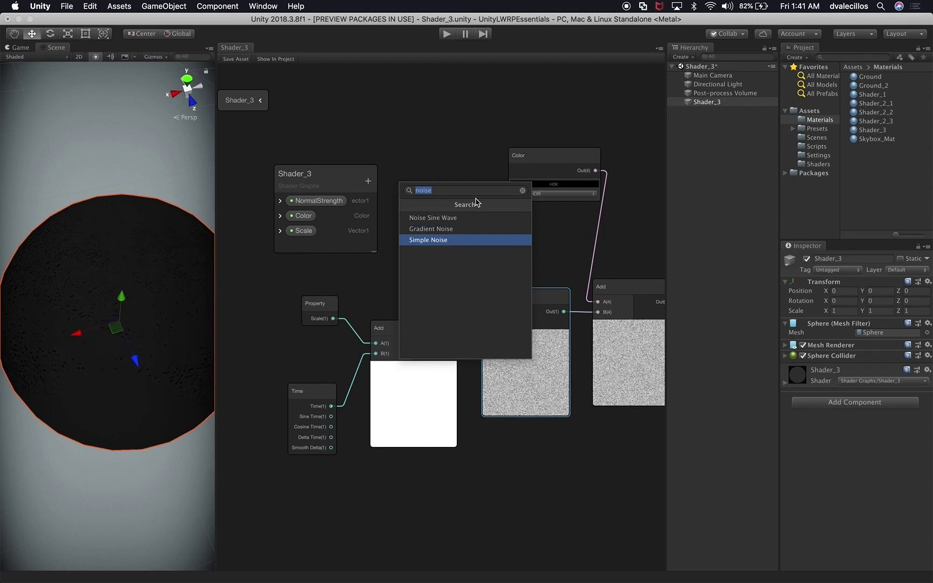
pyautogui.press('Escape')
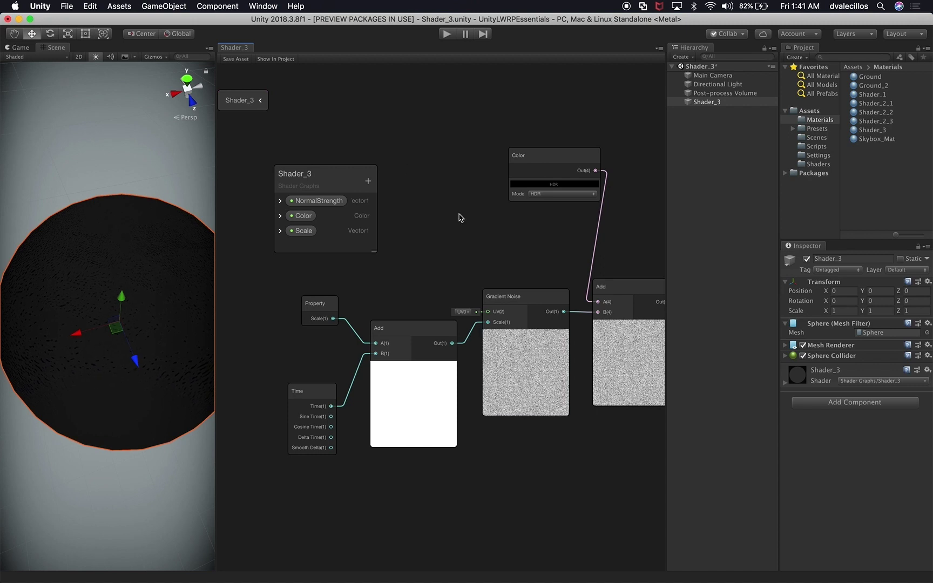
# - Move the Scale Property node and the Add node it feeds slightly farther away from the Gradient Noise node
pyautogui.moveTo(329, 306); pyautogui.dragTo(318, 305)
pyautogui.click(404, 330)
pyautogui.moveTo(403, 331); pyautogui.dragTo(391, 331)
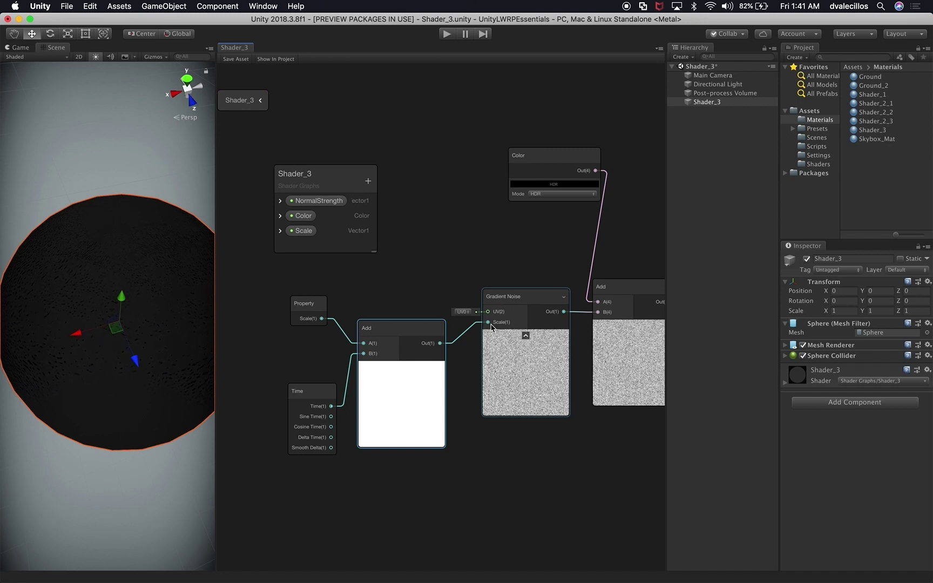
# - Disconnect the Add node from the Gradient Noise Scale input and try a fixed Scale value of 39.7
pyautogui.click(468, 331)
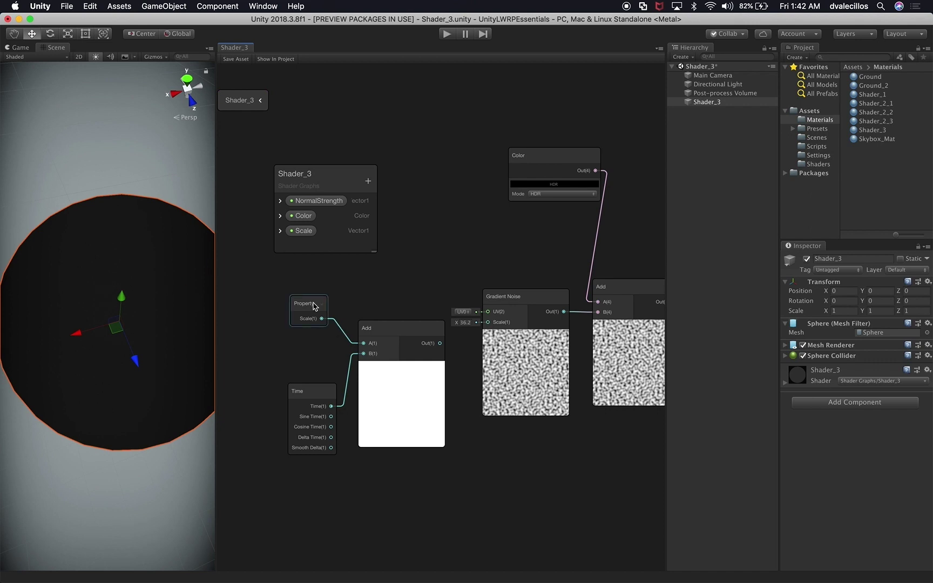
pyautogui.moveTo(456, 323)
pyautogui.mouseDown()
pyautogui.moveTo(373, 336)
pyautogui.moveTo(469, 322)
pyautogui.mouseUp()
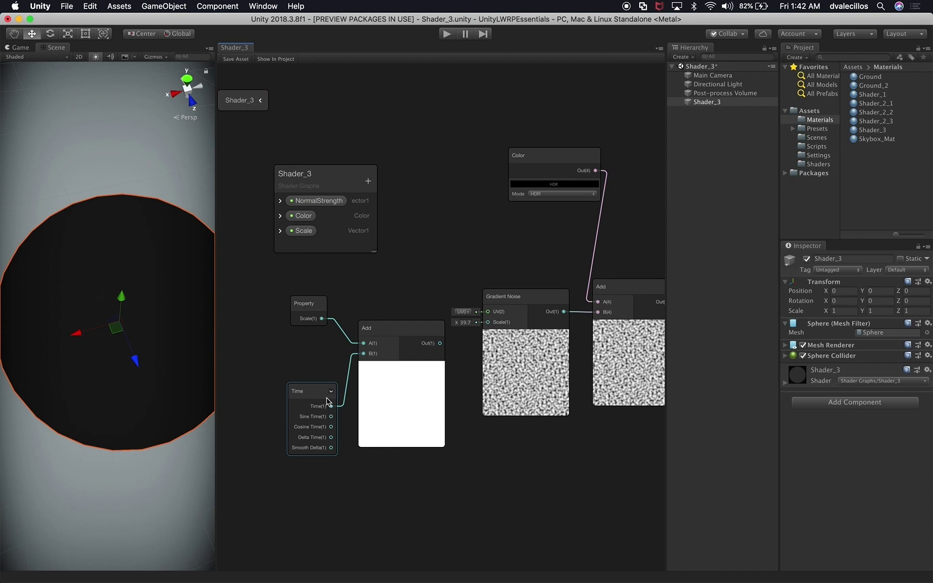
# - Expand the Scale property in the Shader_3 blackboard and review its default, mode and slider range
pyautogui.click(307, 324)
pyautogui.click(280, 231)
pyautogui.scroll(-2, 356, 242)
pyautogui.scroll(-1, 357, 242)
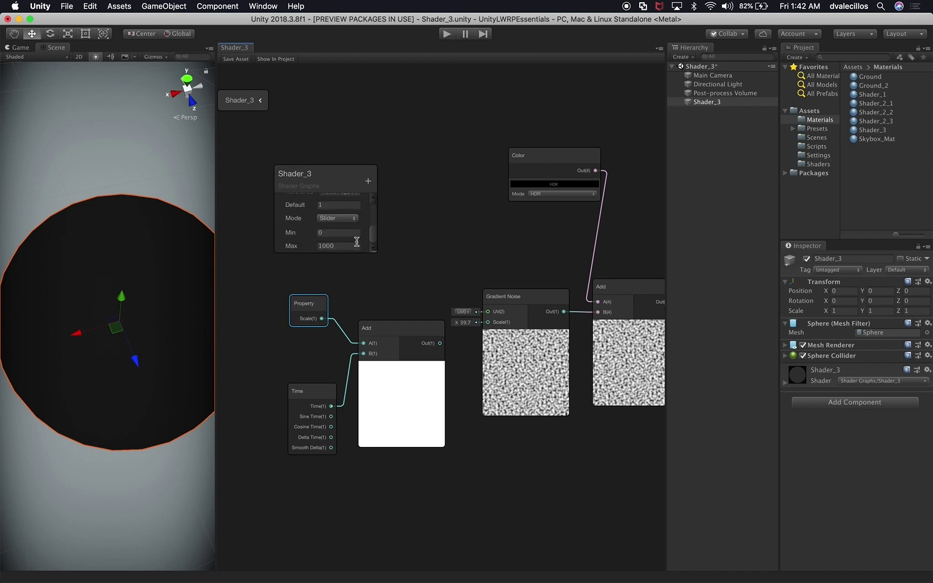
pyautogui.scroll(2, 374, 237)
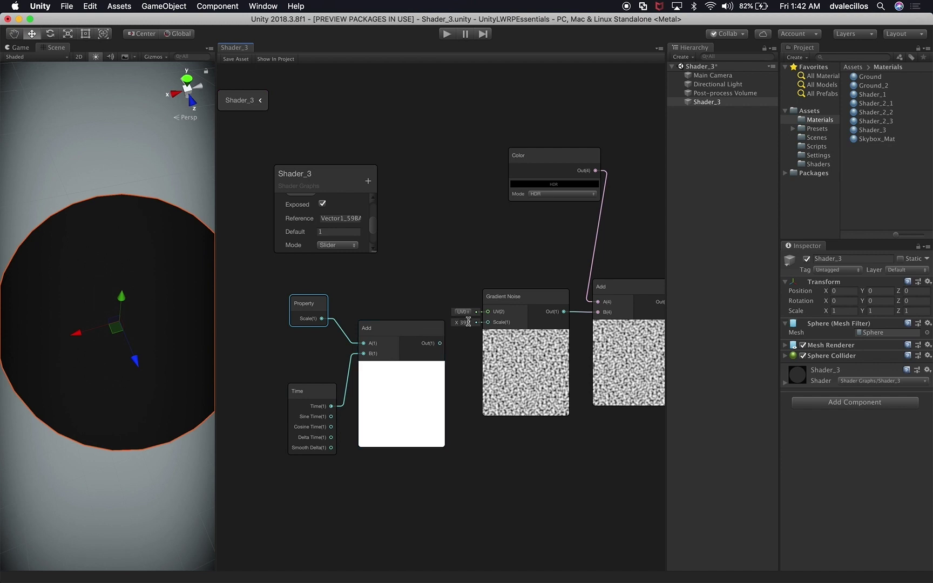
# - Connect the Add node's output to the Gradient Noise Scale input and inspect the sphere up close in the Scene view
pyautogui.moveTo(440, 344); pyautogui.dragTo(488, 322)
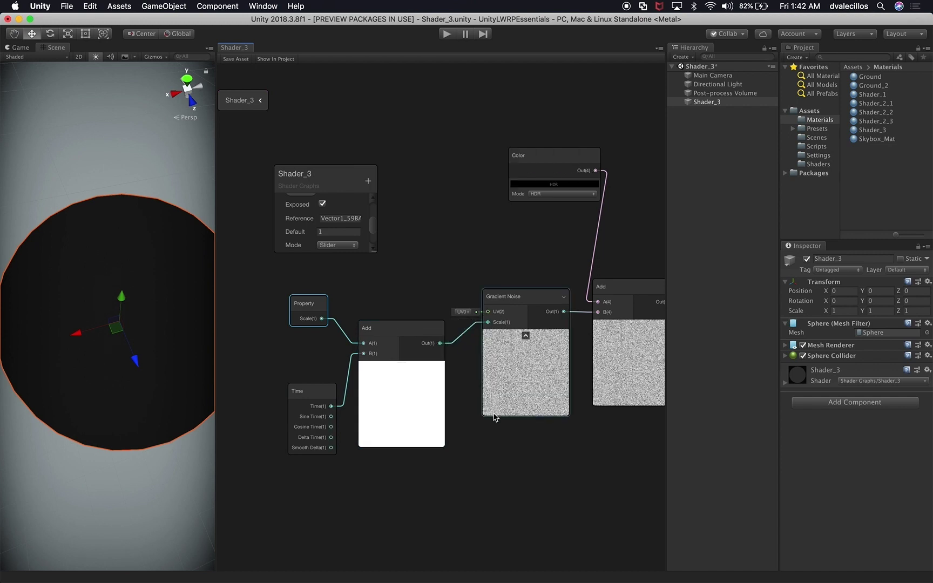
pyautogui.scroll(4, 143, 304)
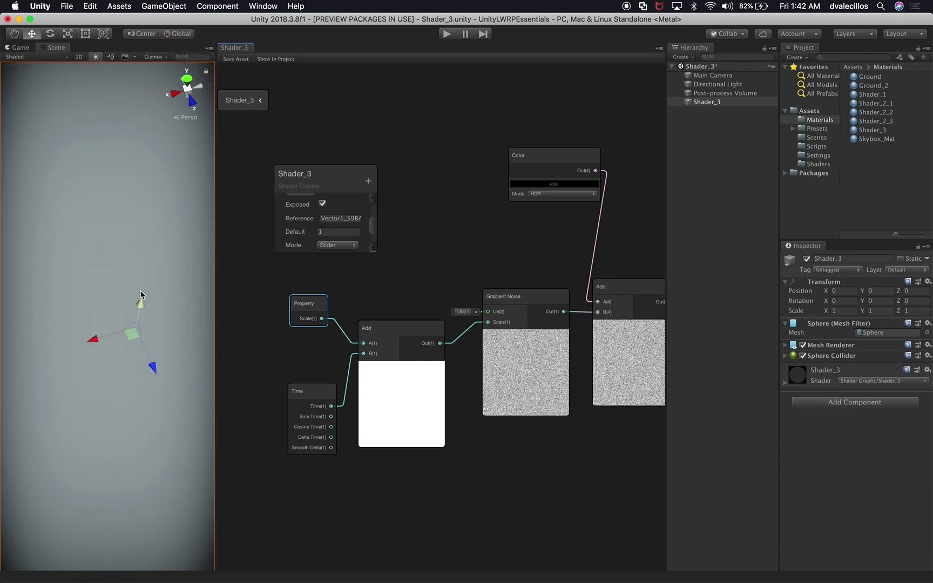
pyautogui.scroll(-5, 141, 294)
pyautogui.scroll(3, 142, 294)
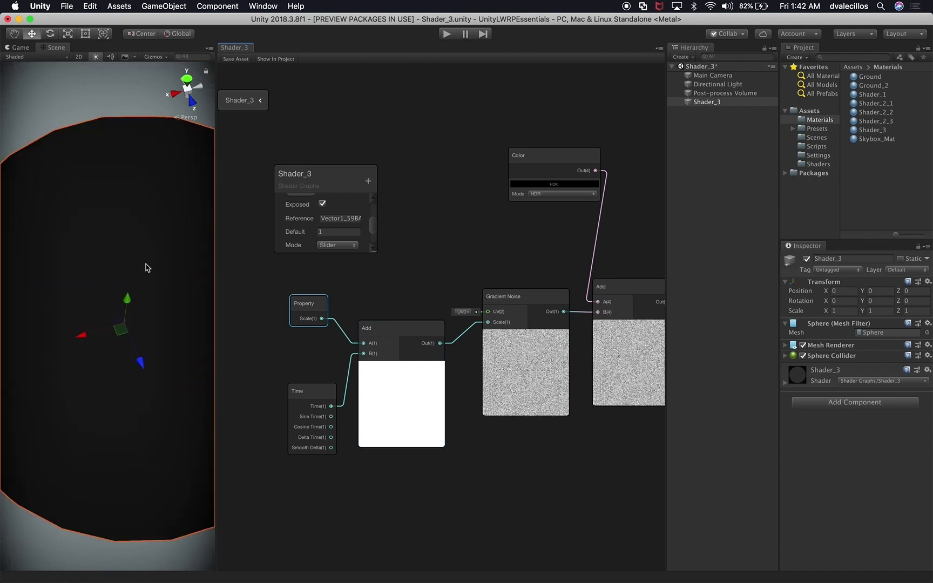
# - Move the Shader_3 blackboard clear of the nodes, and place the Gradient Noise and Color nodes farther from the Add node that joins them
pyautogui.moveTo(153, 269); pyautogui.dragTo(42, 294, button='middle')
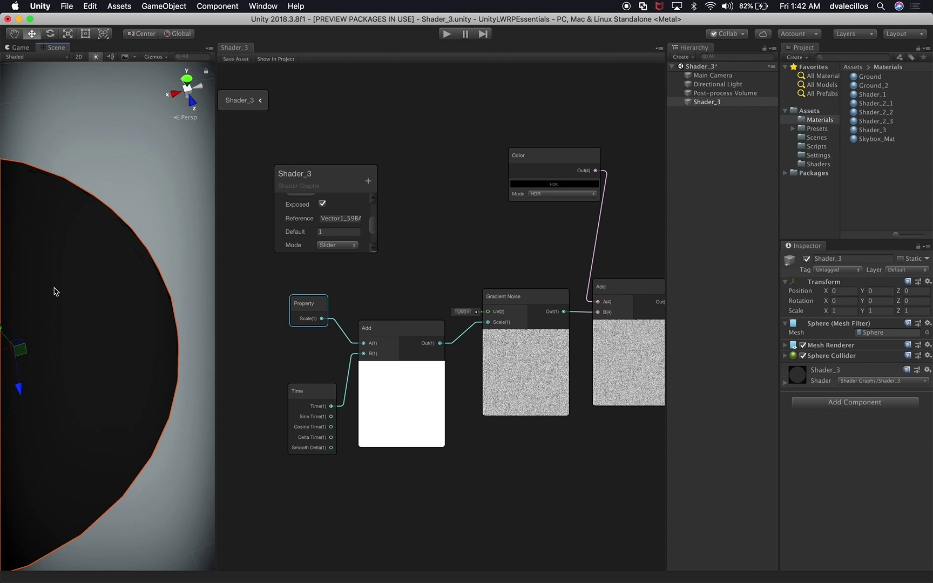
pyautogui.moveTo(535, 279); pyautogui.dragTo(404, 264, button='middle')
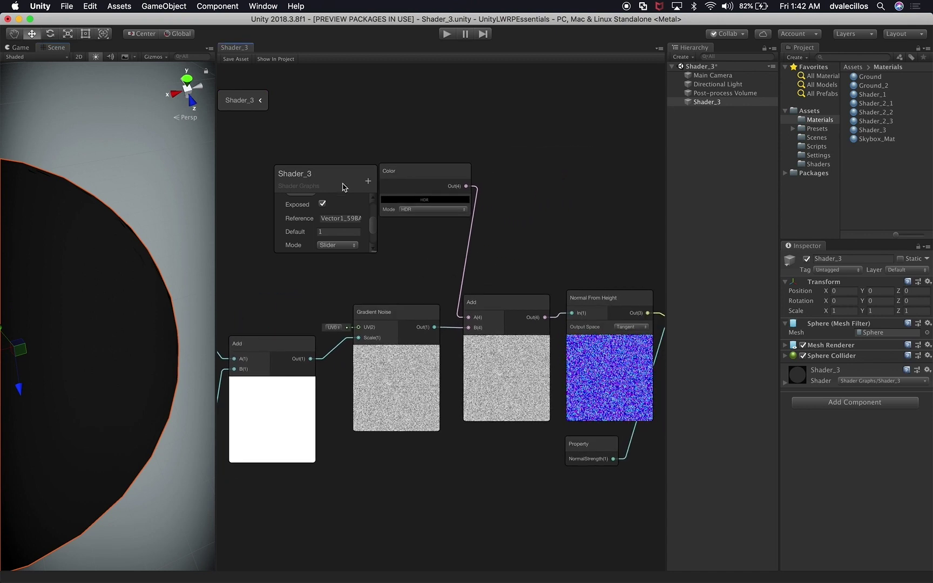
pyautogui.moveTo(348, 194); pyautogui.dragTo(291, 176)
pyautogui.click(401, 327)
pyautogui.moveTo(400, 317); pyautogui.dragTo(381, 307)
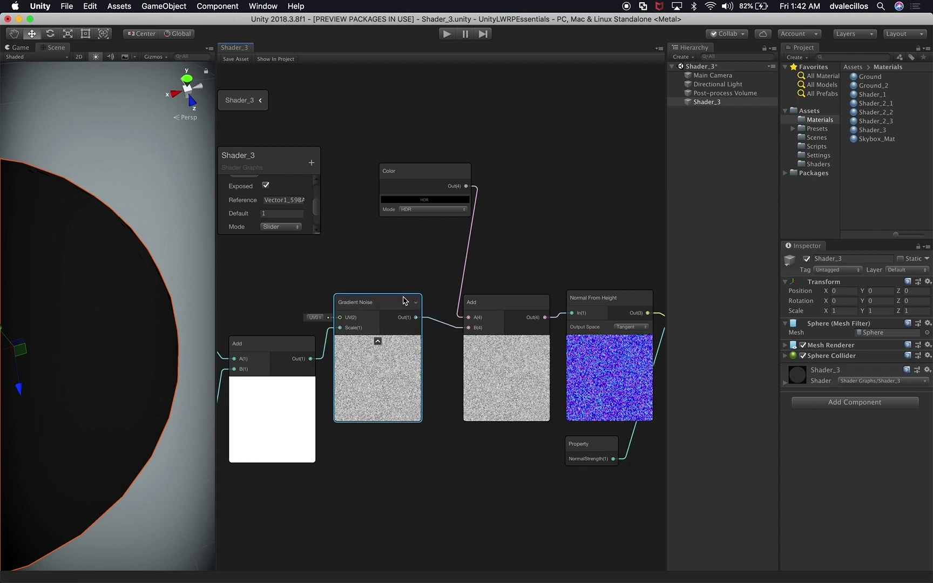
pyautogui.moveTo(416, 169); pyautogui.dragTo(368, 202)
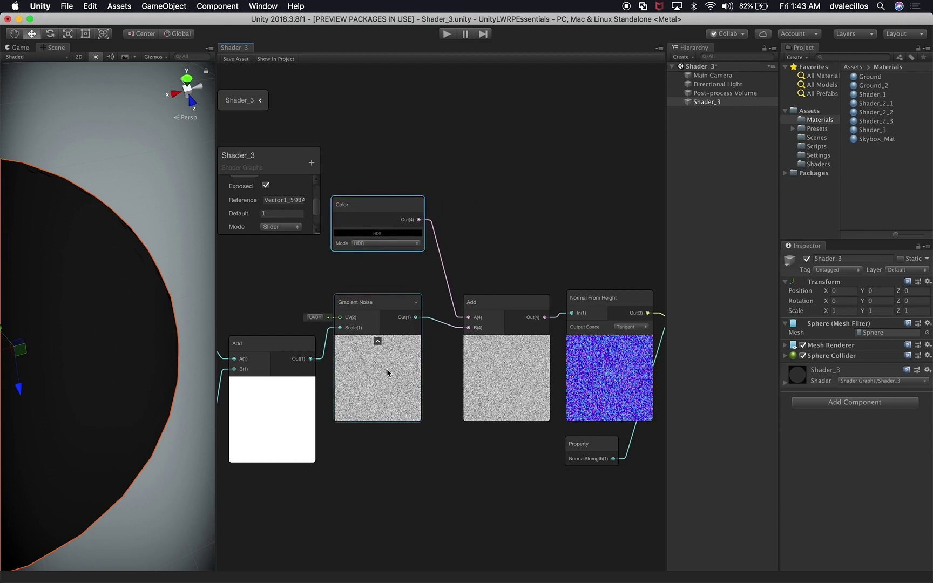
# - Set the Color node's HDR color to yellow (FFB400) and move the node out from under the blackboard
pyautogui.scroll(2, 376, 364)
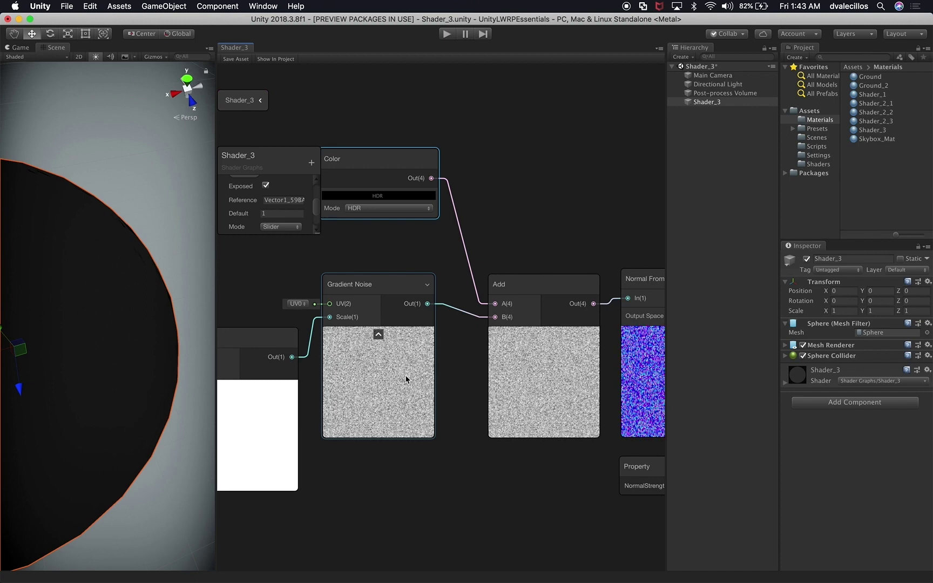
pyautogui.click(402, 197)
pyautogui.moveTo(448, 313)
pyautogui.mouseDown()
pyautogui.moveTo(492, 296)
pyautogui.moveTo(445, 304)
pyautogui.moveTo(485, 313)
pyautogui.mouseUp()
pyautogui.click(495, 293)
pyautogui.moveTo(456, 238); pyautogui.dragTo(325, 287)
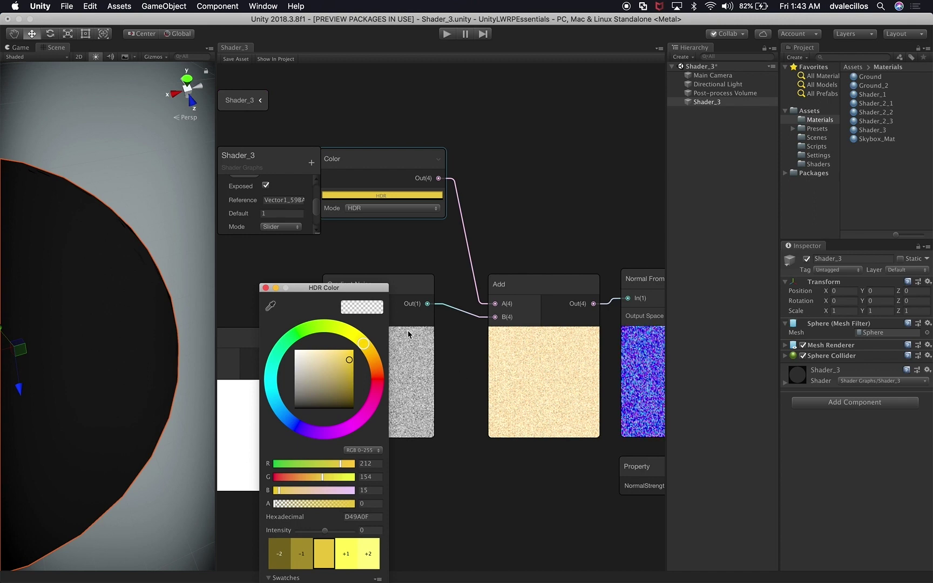
pyautogui.moveTo(318, 360); pyautogui.dragTo(351, 352)
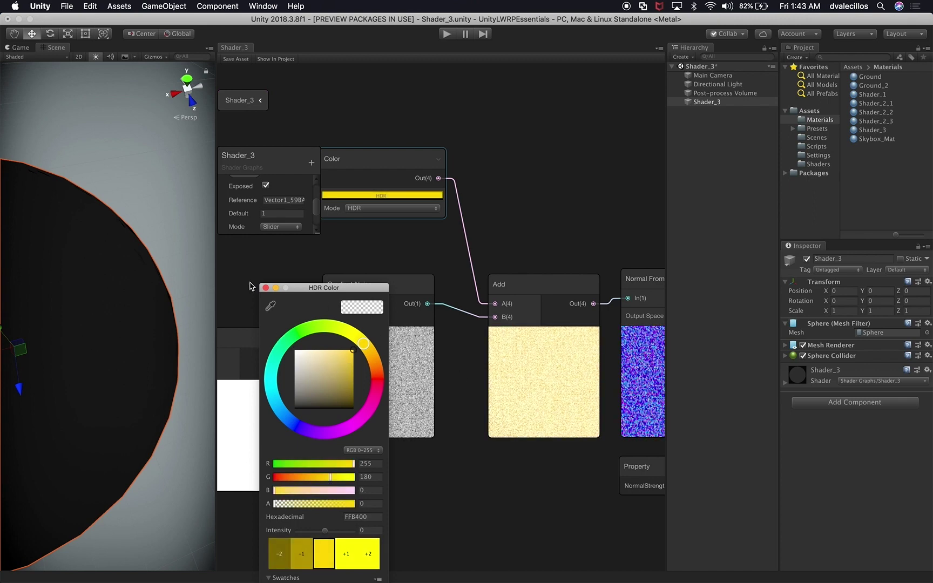
pyautogui.click(265, 287)
pyautogui.moveTo(398, 175); pyautogui.dragTo(409, 193)
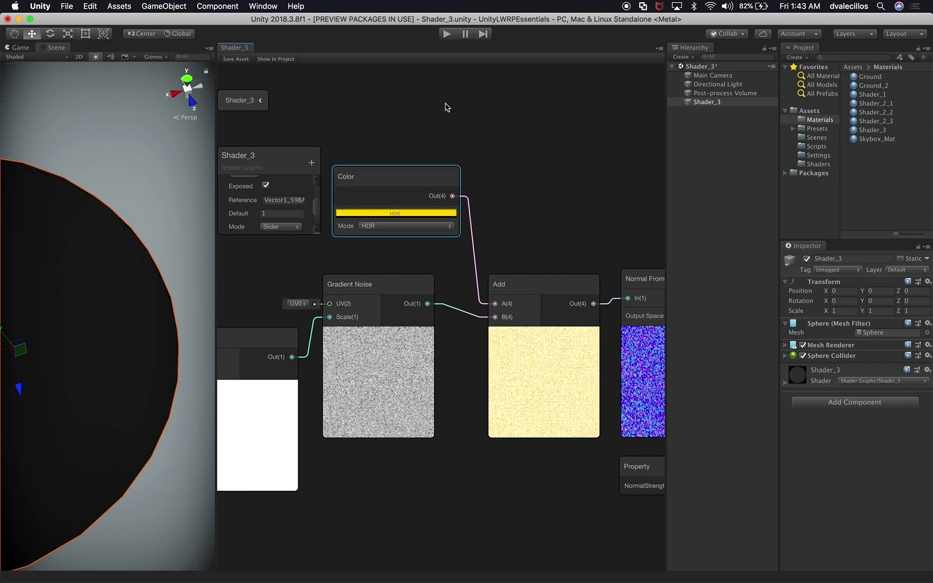
# - Search the available graph nodes for "colo" without adding one, and check the existing Color node's mode options
pyautogui.rightClick(447, 108)
pyautogui.click(465, 114)
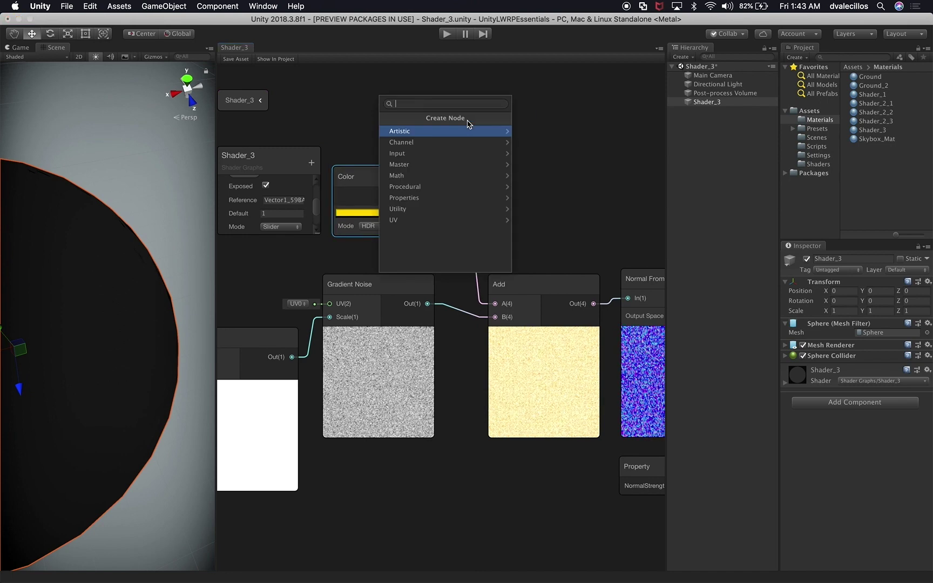
pyautogui.write('v')
pyautogui.press('BackSpace')
pyautogui.write('colo')
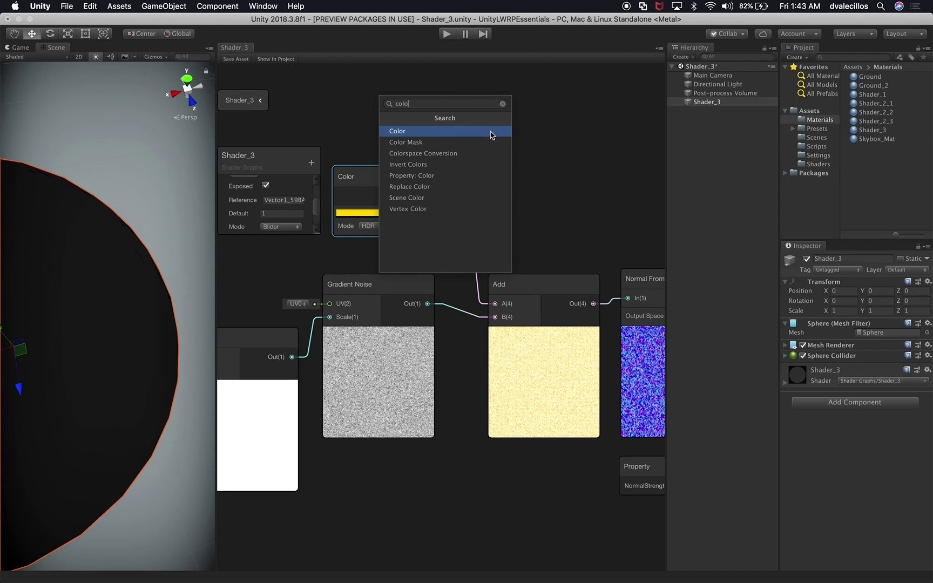
pyautogui.press('Escape')
pyautogui.click(432, 195)
pyautogui.click(405, 227)
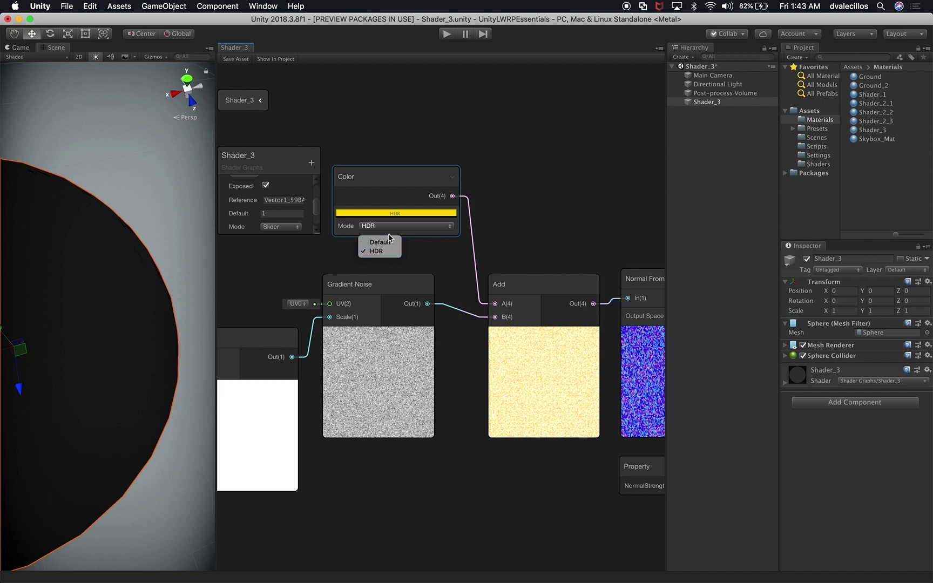
pyautogui.click(520, 198)
# - Move the Gradient Noise node slightly closer to the Add node and change the Color node's HDR color to red
pyautogui.moveTo(398, 284); pyautogui.dragTo(413, 283)
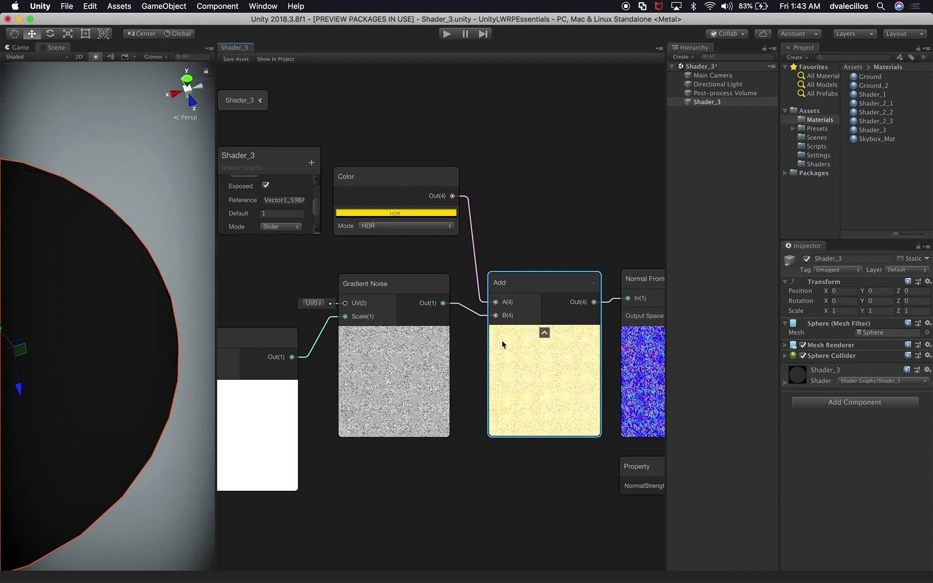
pyautogui.click(427, 213)
pyautogui.moveTo(366, 344); pyautogui.dragTo(377, 363)
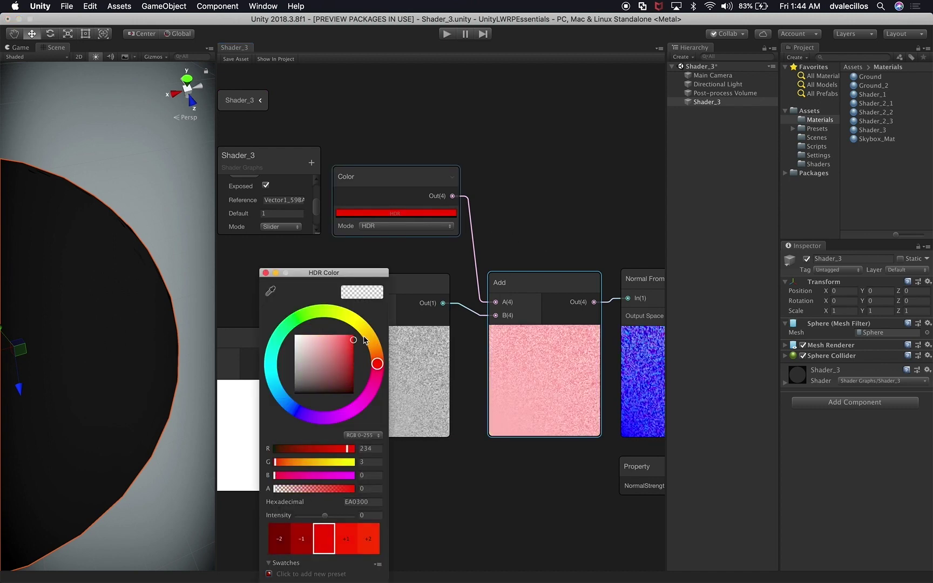
pyautogui.click(396, 302)
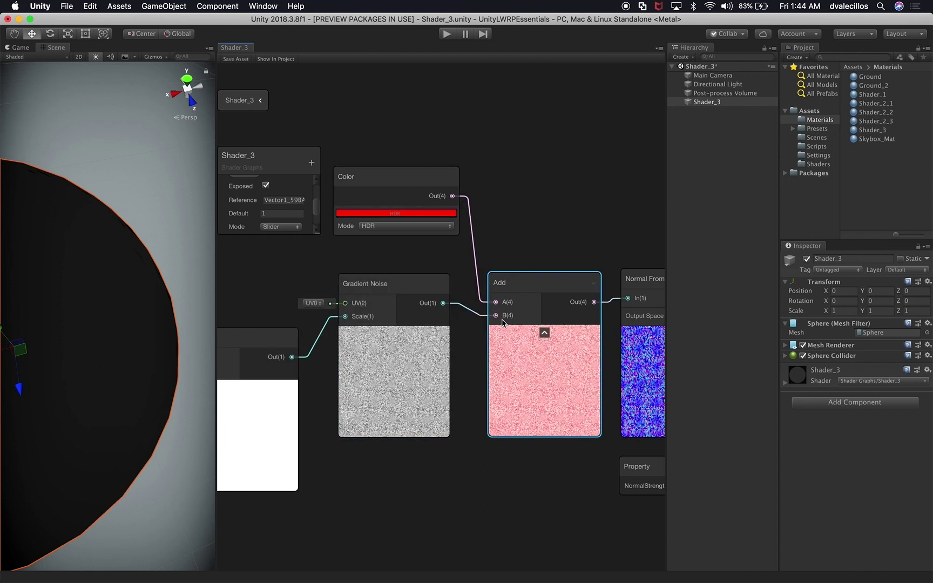
# - Examine the Normal From Height and Normal Strength nodes, and search the available graph nodes for "norm" without adding one
pyautogui.press('alt')
pyautogui.keyDown('alt'); pyautogui.moveTo(591, 225); pyautogui.dragTo(437, 221); pyautogui.keyUp('alt')
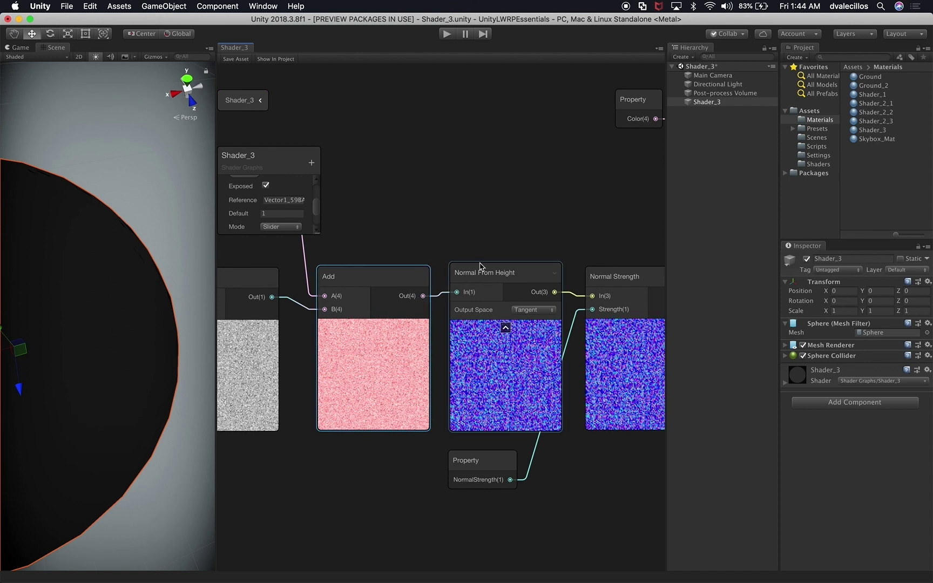
pyautogui.press('alt')
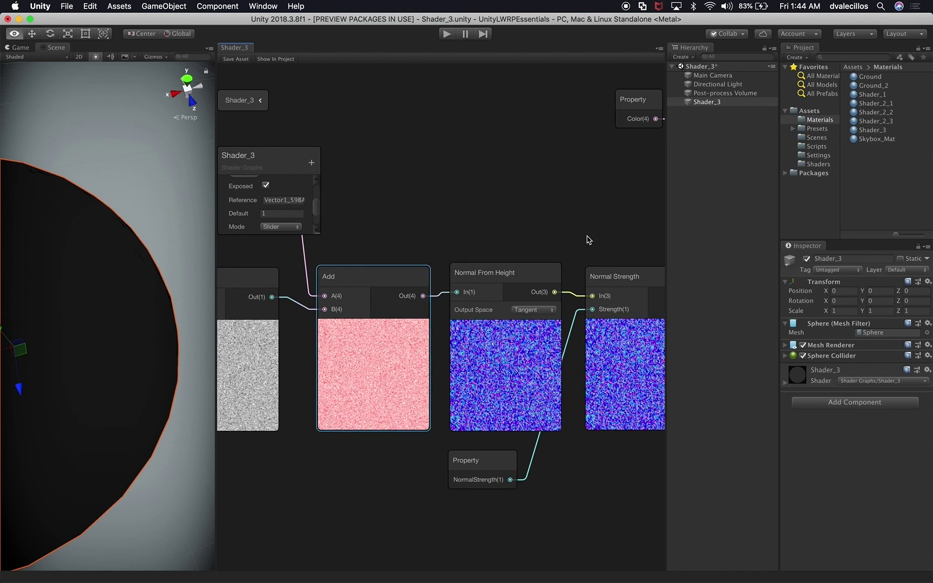
pyautogui.keyDown('alt'); pyautogui.moveTo(589, 241); pyautogui.dragTo(476, 242); pyautogui.keyUp('alt')
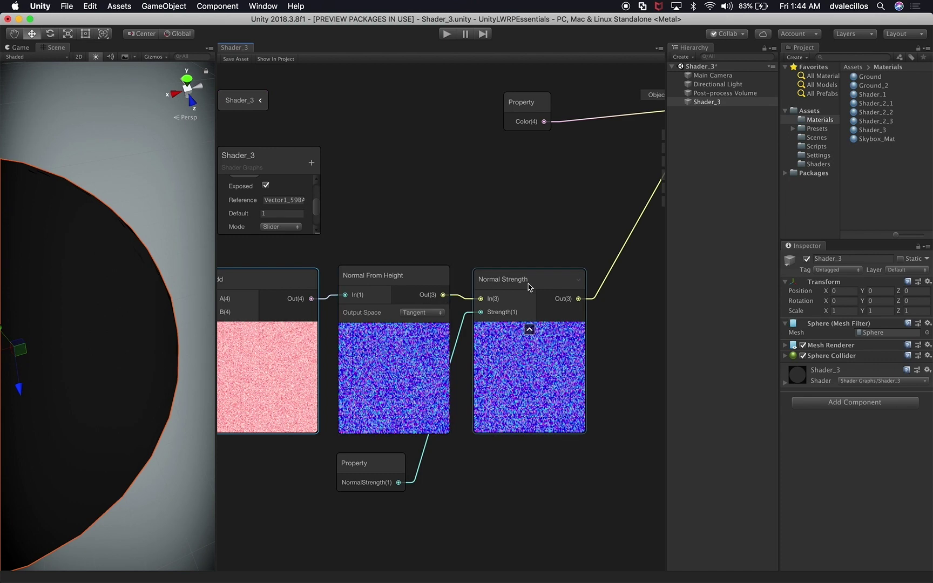
pyautogui.rightClick(475, 182)
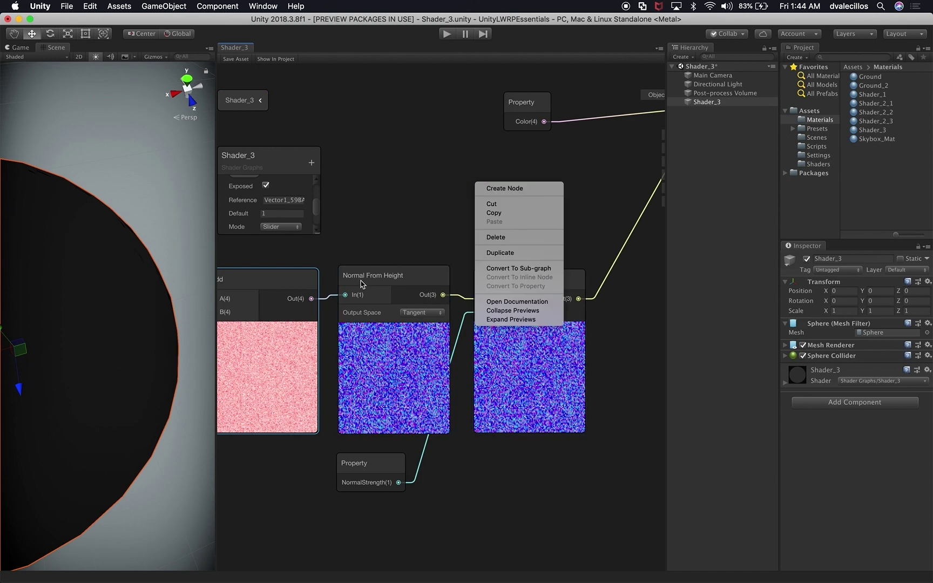
pyautogui.click(609, 250)
pyautogui.rightClick(518, 165)
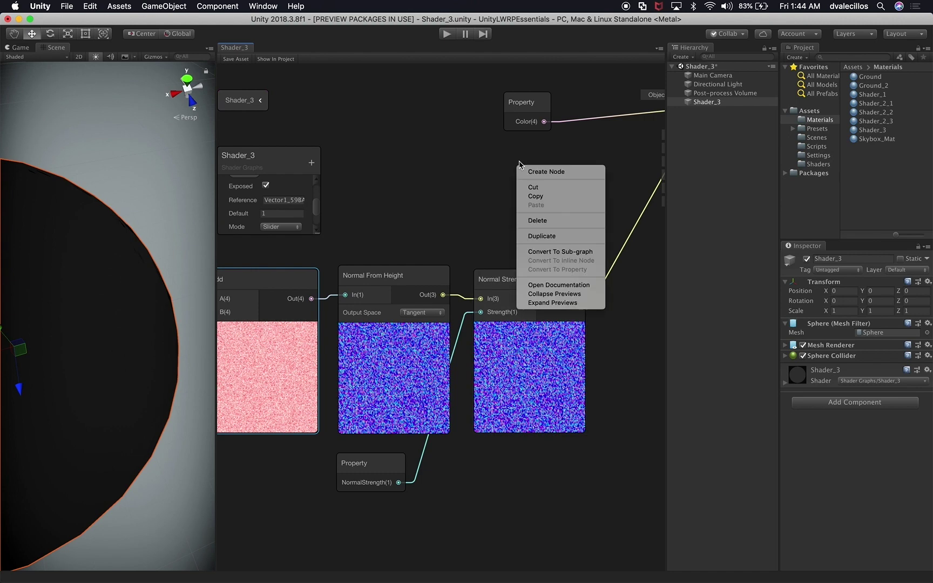
pyautogui.click(521, 172)
pyautogui.write('norm')
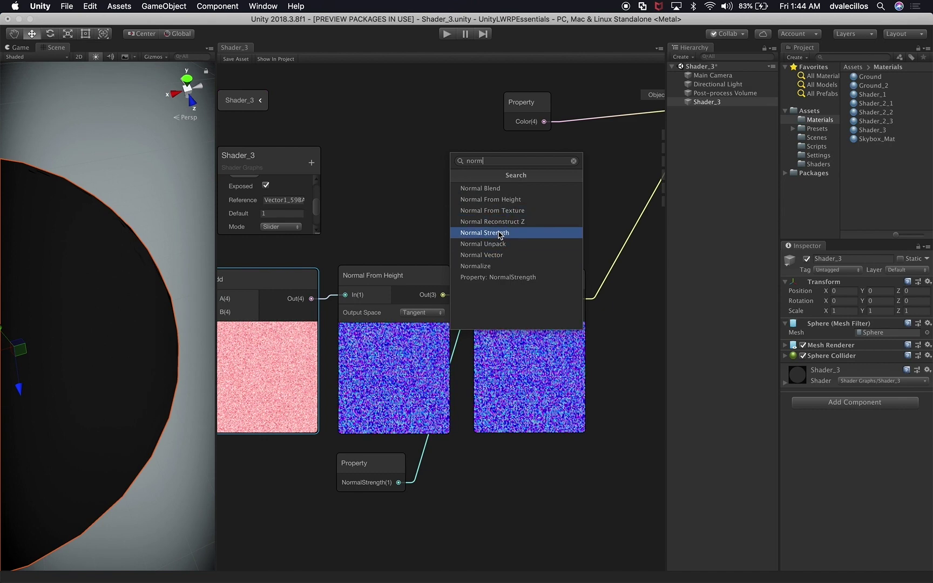
pyautogui.click(374, 152)
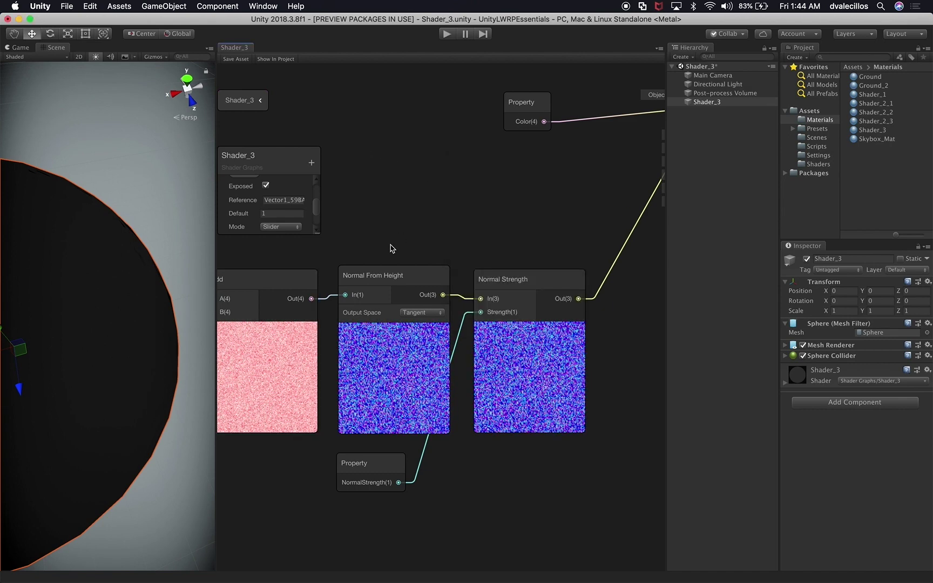
# - Move the Normal Strength node and its NormalStrength Property node slightly to open up the spacing
pyautogui.click(513, 280)
pyautogui.moveTo(513, 280); pyautogui.dragTo(530, 272)
pyautogui.moveTo(372, 473); pyautogui.dragTo(383, 471)
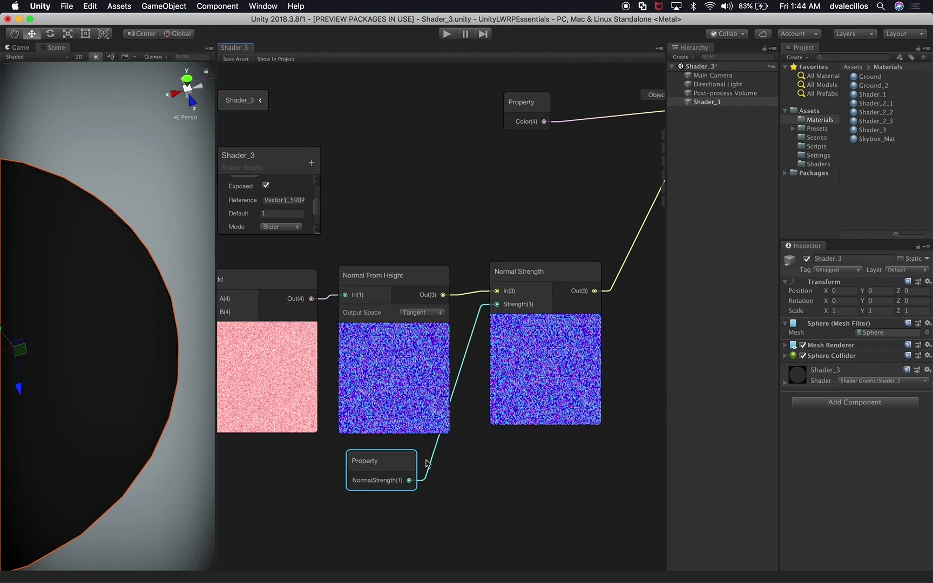
# - Collapse the Scale property in the Shader_3 blackboard and expand NormalStrength to review its settings
pyautogui.moveTo(322, 213); pyautogui.dragTo(323, 190)
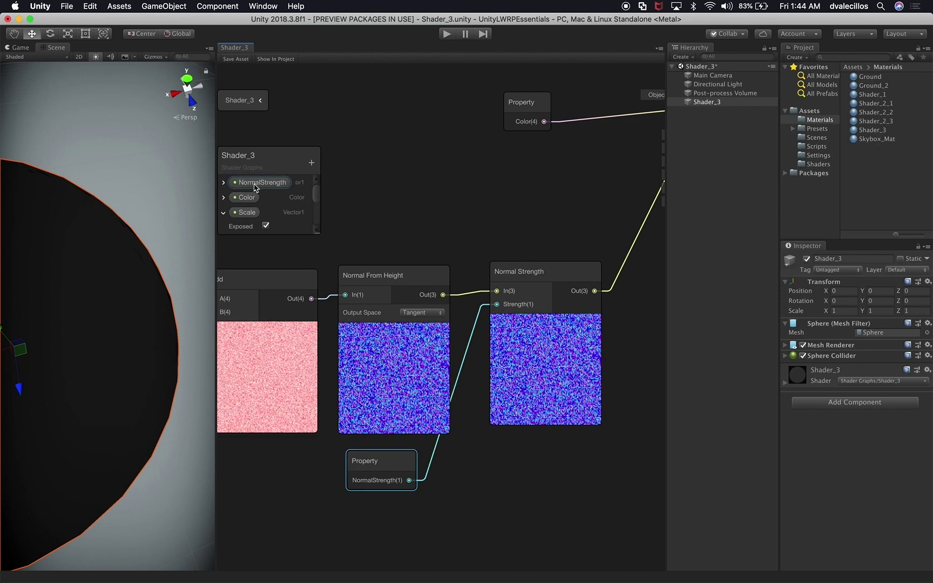
pyautogui.click(223, 212)
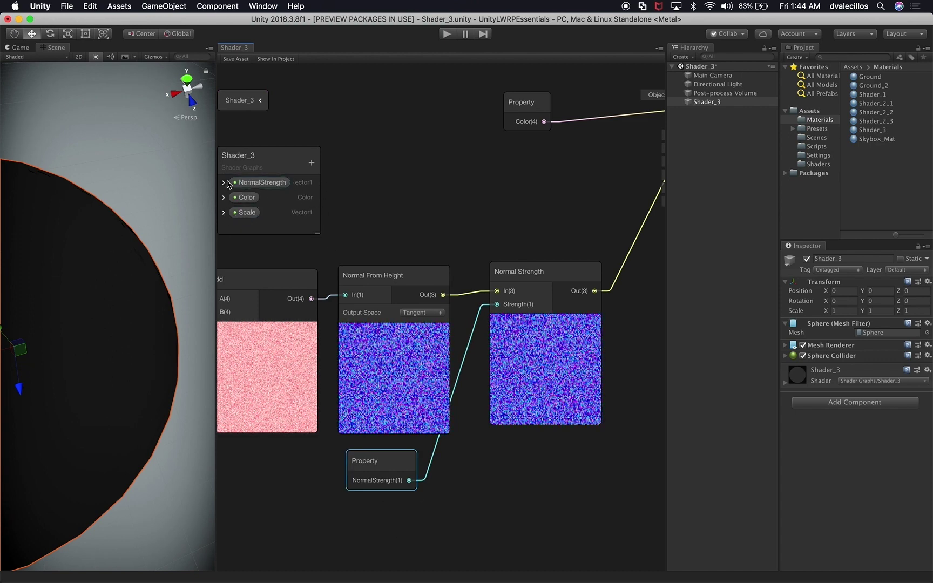
pyautogui.click(223, 183)
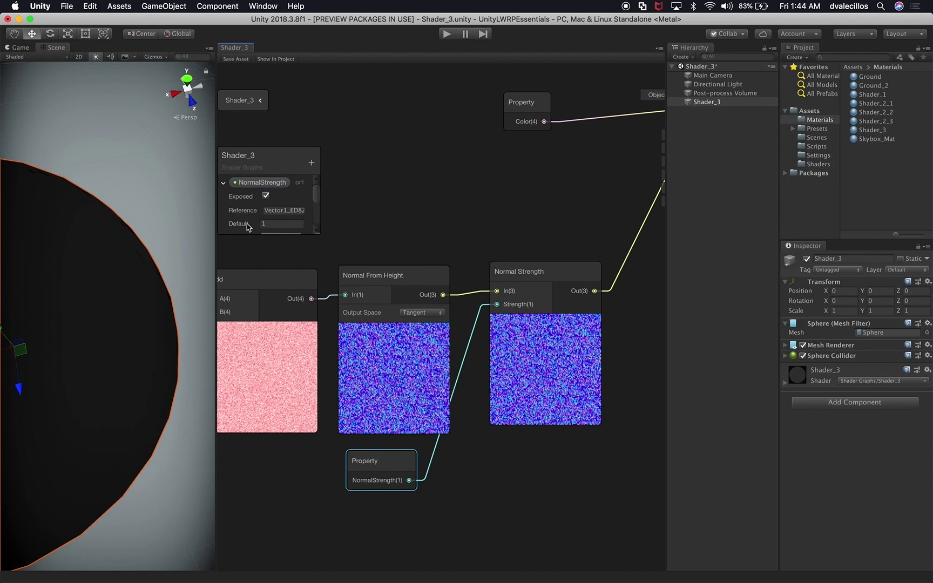
pyautogui.moveTo(252, 227); pyautogui.dragTo(266, 227)
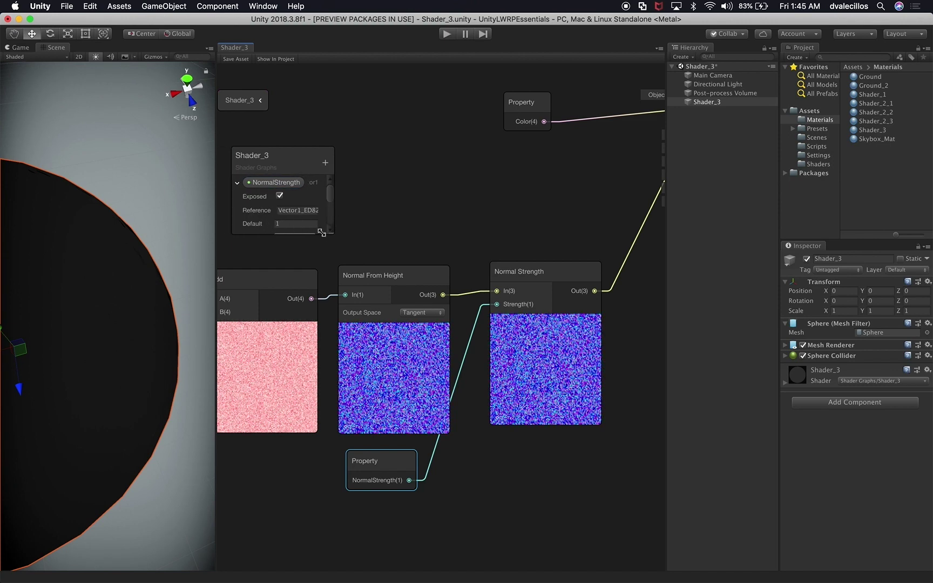
# - Disconnect the NormalStrength property from the Normal Strength node and try fixed Strength values of 1 and 28.1
pyautogui.click(473, 363)
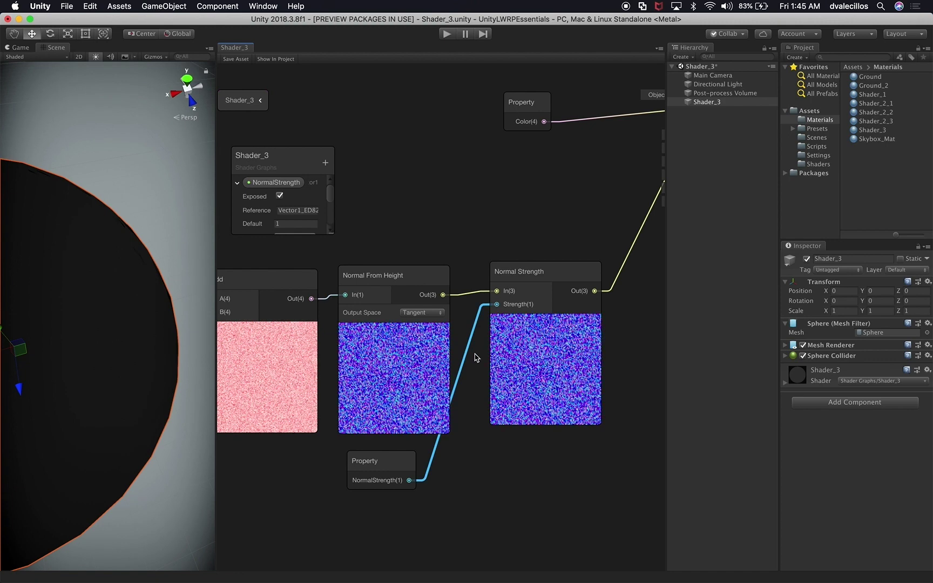
pyautogui.press('super+z')
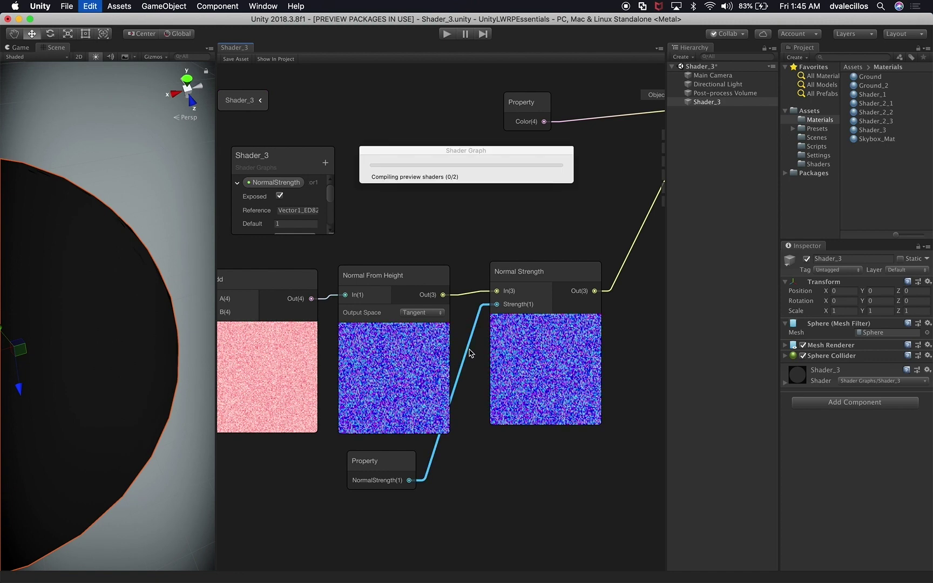
pyautogui.press('super+z')
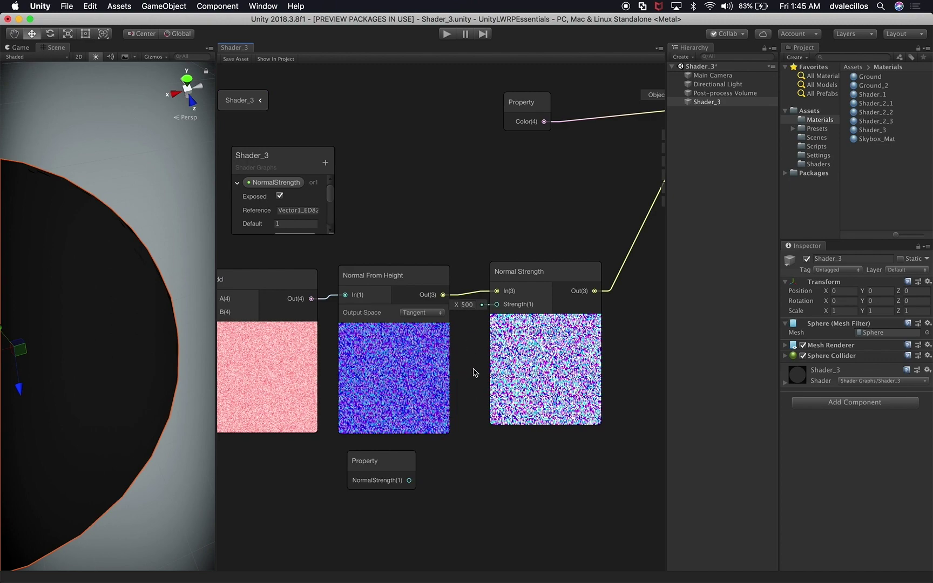
pyautogui.moveTo(457, 304); pyautogui.dragTo(426, 309)
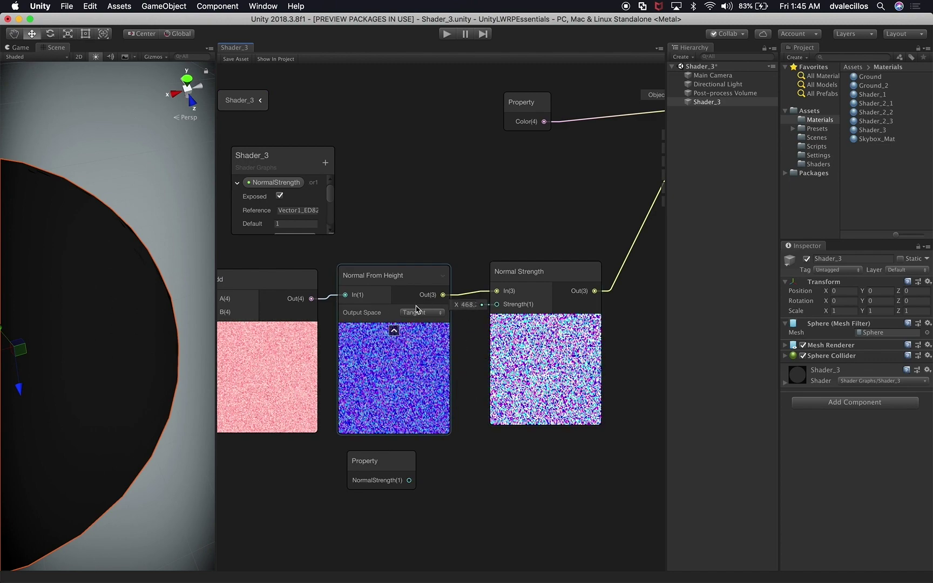
pyautogui.moveTo(354, 312); pyautogui.dragTo(470, 304)
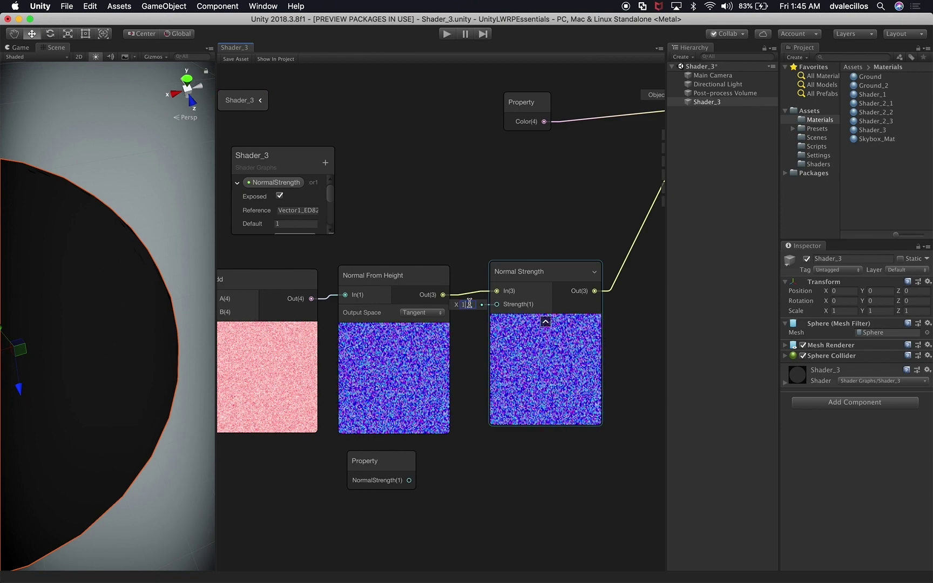
pyautogui.moveTo(477, 322); pyautogui.dragTo(552, 309)
pyautogui.moveTo(649, 295); pyautogui.dragTo(931, 293)
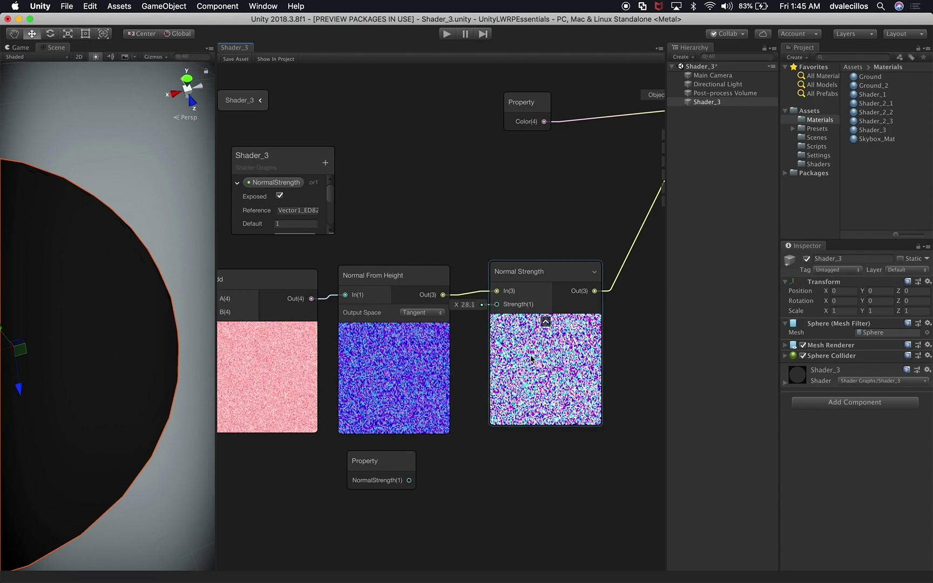
# - Set the fixed Strength value to 500 and reconnect the NormalStrength property to the Normal Strength node's Strength input
pyautogui.click(468, 304)
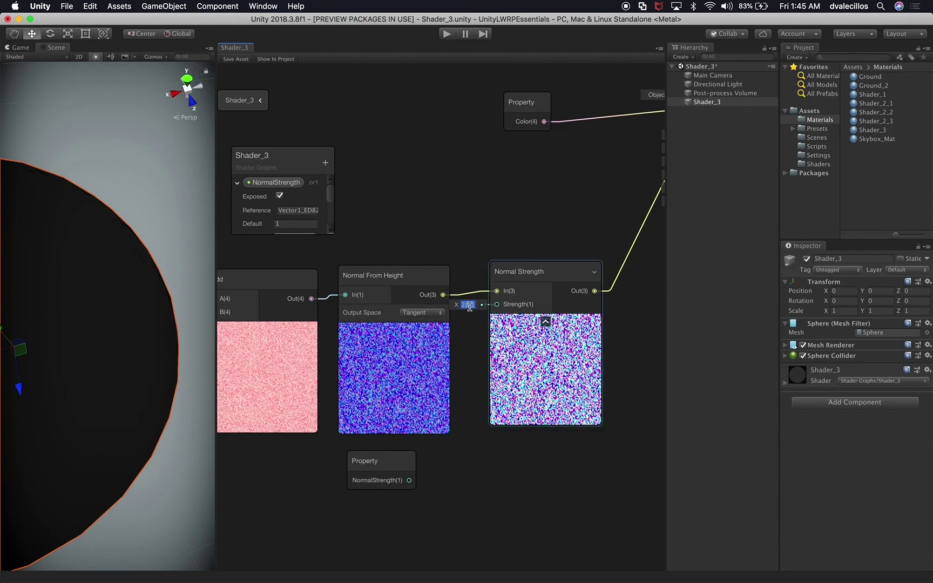
pyautogui.write('500')
pyautogui.moveTo(410, 480); pyautogui.dragTo(494, 306)
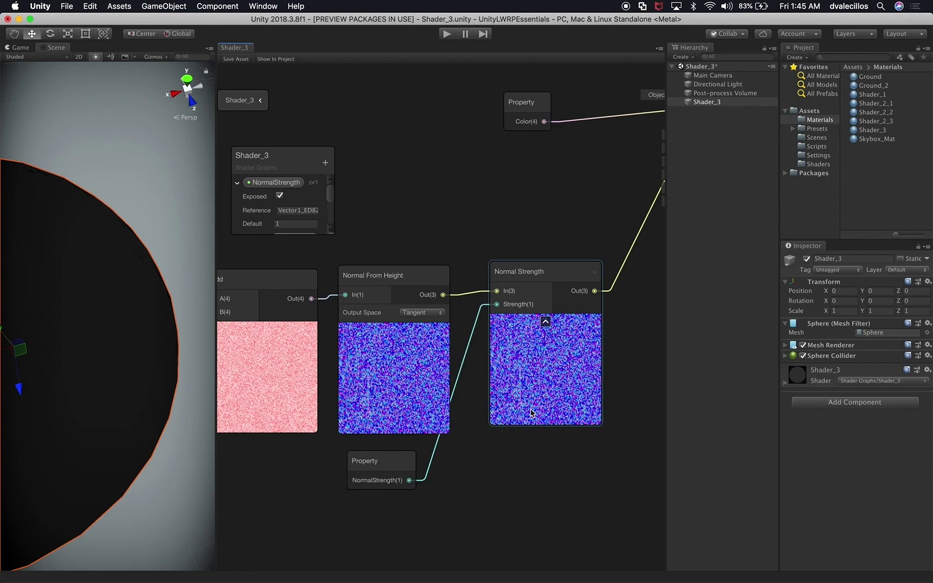
pyautogui.moveTo(394, 469); pyautogui.dragTo(408, 463)
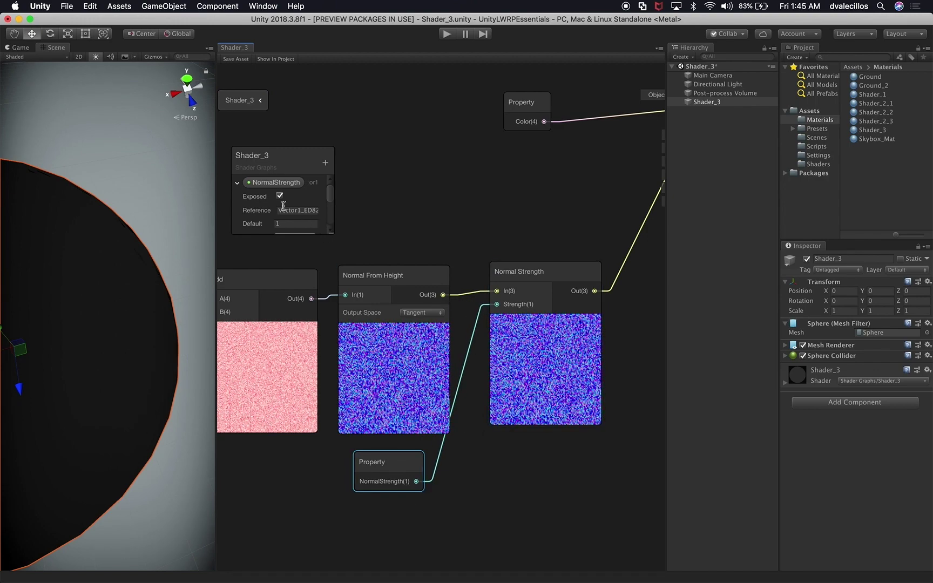
# - Select the Color property node feeding the PBR Master and expand the Shader_3 material's settings on the sphere
pyautogui.click(400, 239)
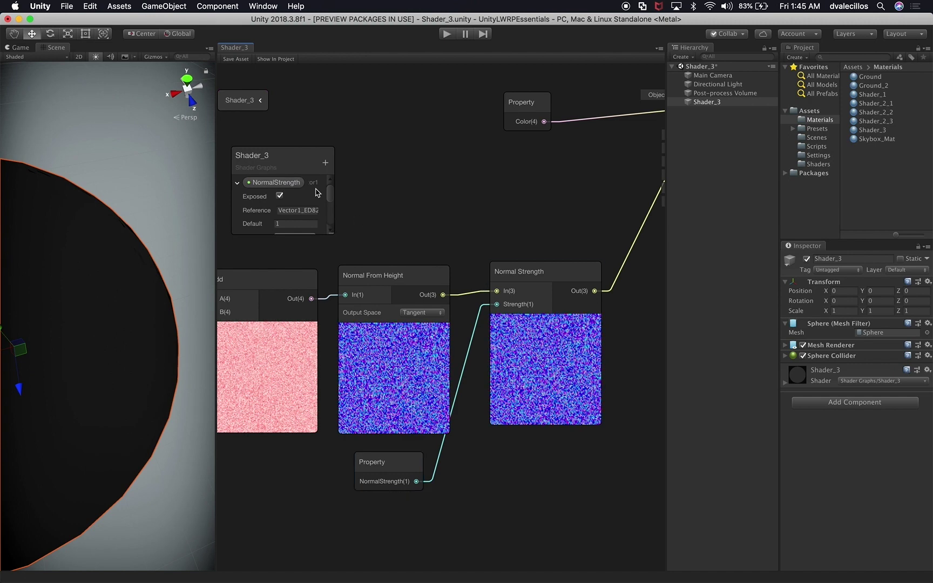
pyautogui.moveTo(456, 187); pyautogui.dragTo(391, 192, button='middle')
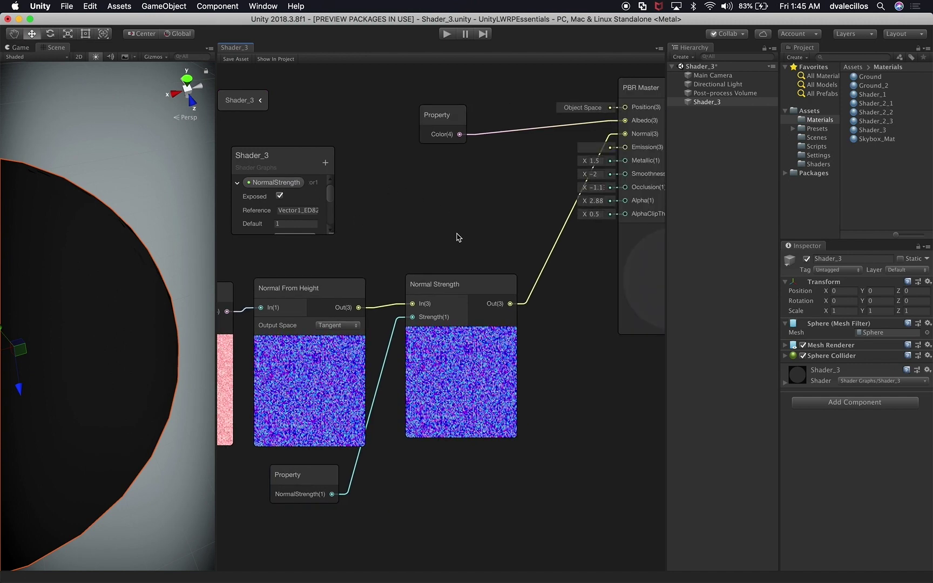
pyautogui.moveTo(462, 236); pyautogui.dragTo(451, 284, button='middle')
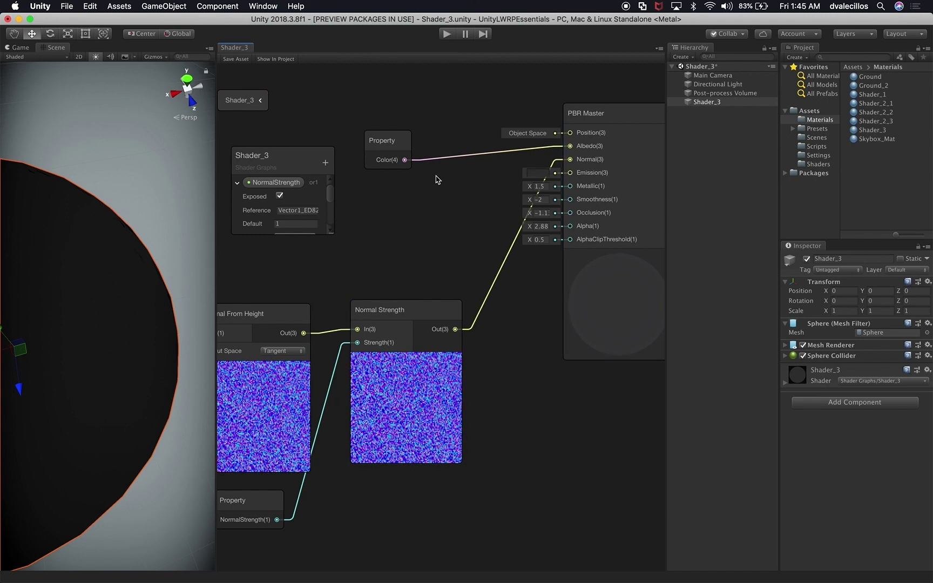
pyautogui.click(391, 165)
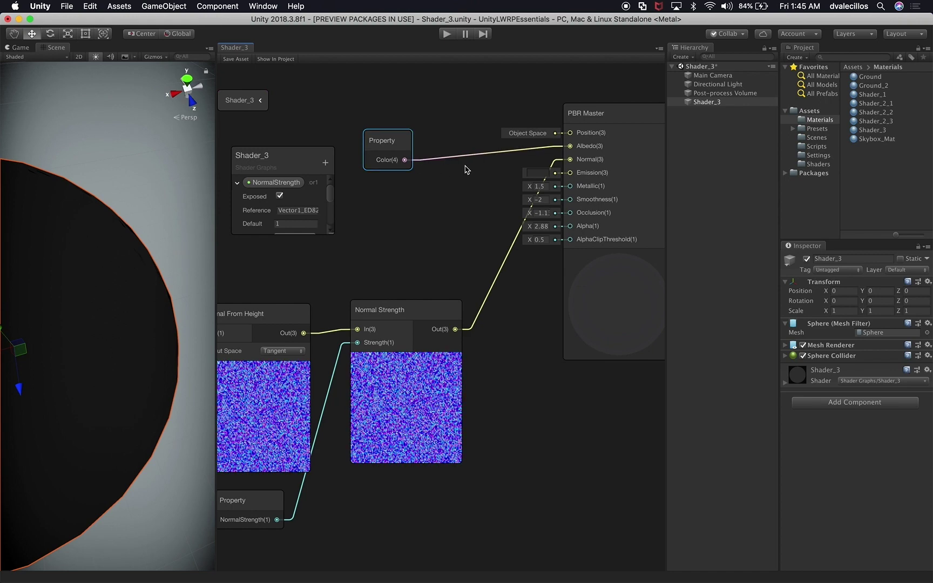
pyautogui.click(785, 382)
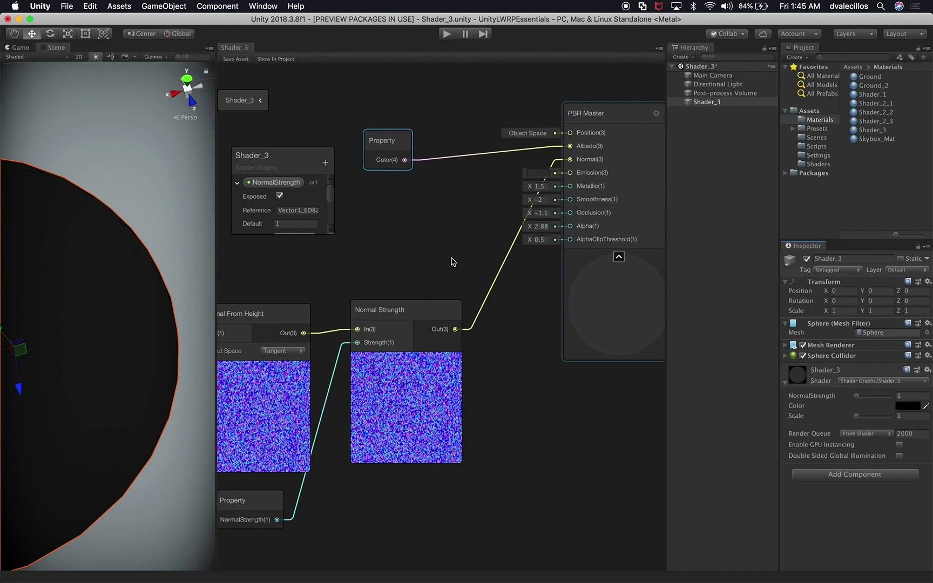
# - Collapse NormalStrength in the Shader_3 blackboard and save the shader graph asset
pyautogui.moveTo(332, 195)
pyautogui.mouseDown()
pyautogui.moveTo(325, 222)
pyautogui.moveTo(331, 193)
pyautogui.mouseUp()
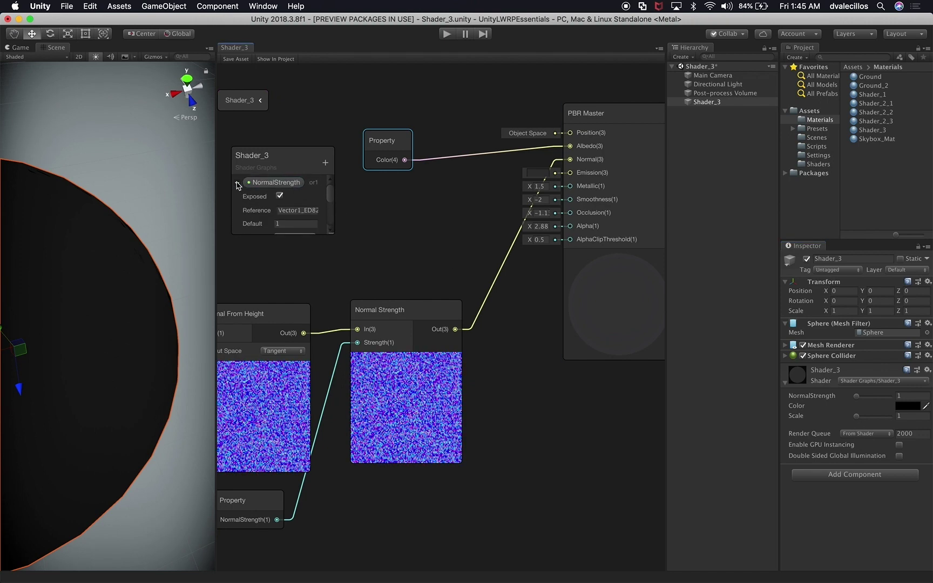
pyautogui.click(237, 183)
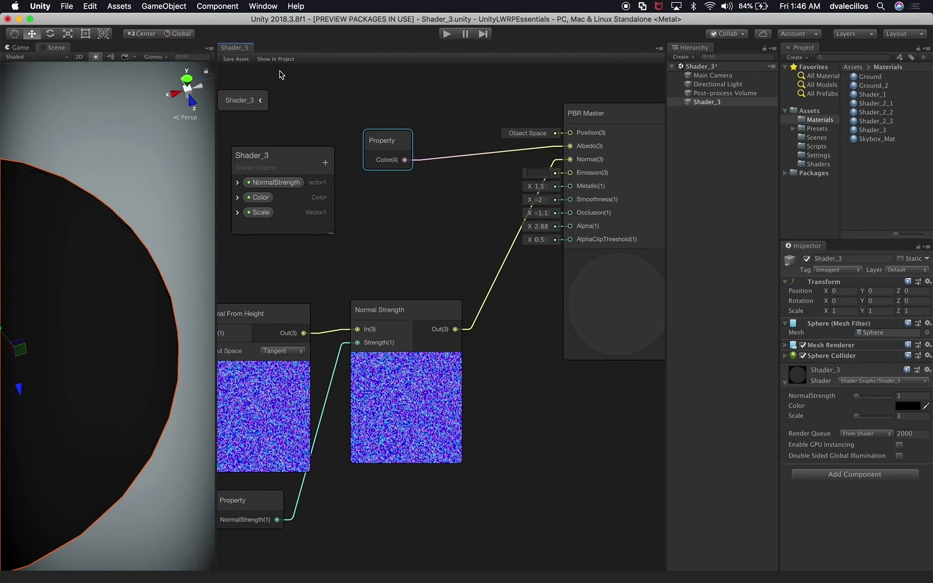
pyautogui.click(236, 60)
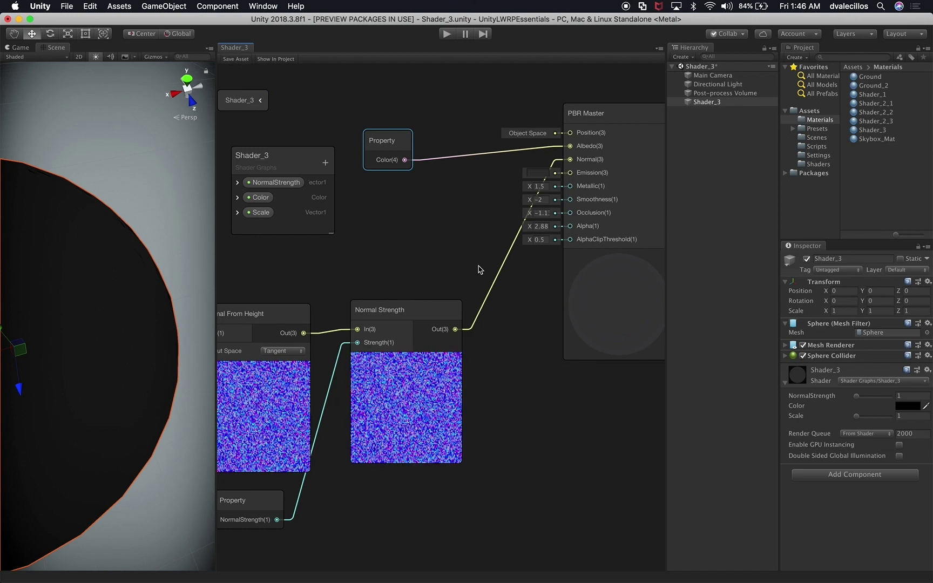
# - Frame the sphere in the scene and raise the Shader_3 material's NormalStrength to 869
pyautogui.click(147, 303)
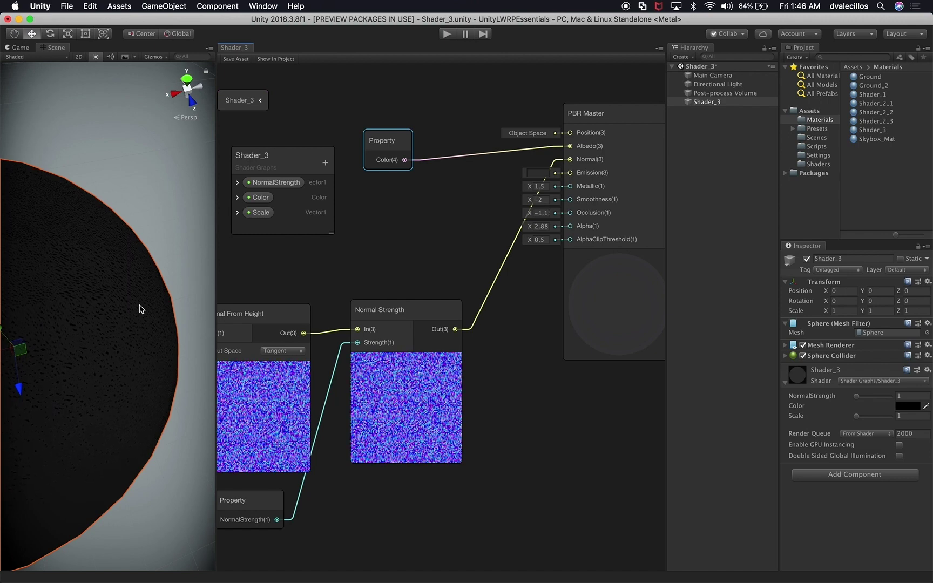
pyautogui.press('f')
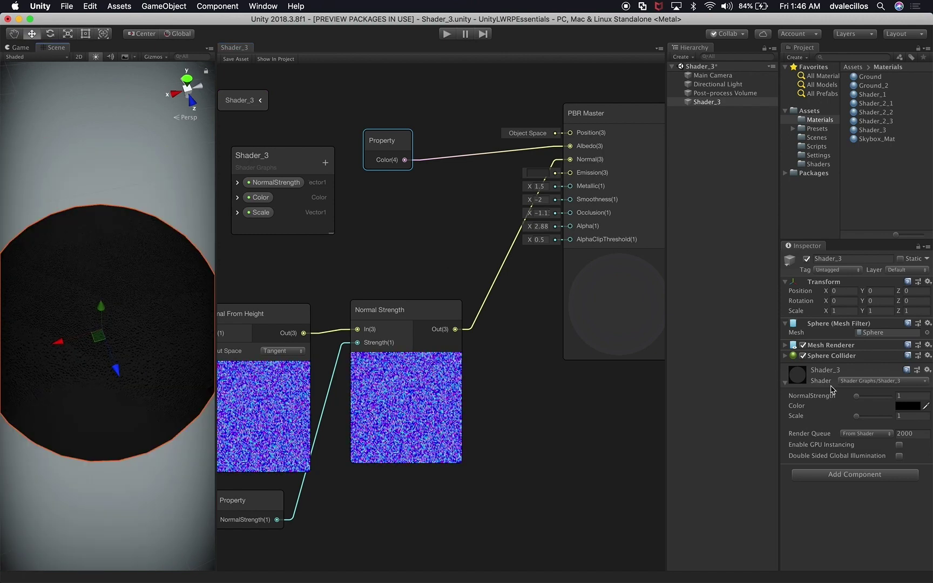
pyautogui.click(861, 398)
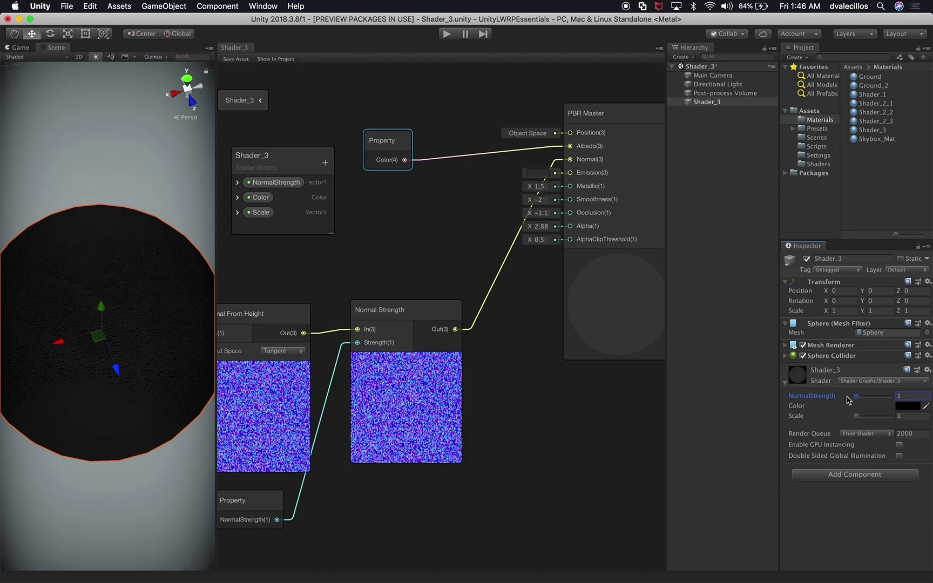
pyautogui.moveTo(849, 400); pyautogui.dragTo(885, 398)
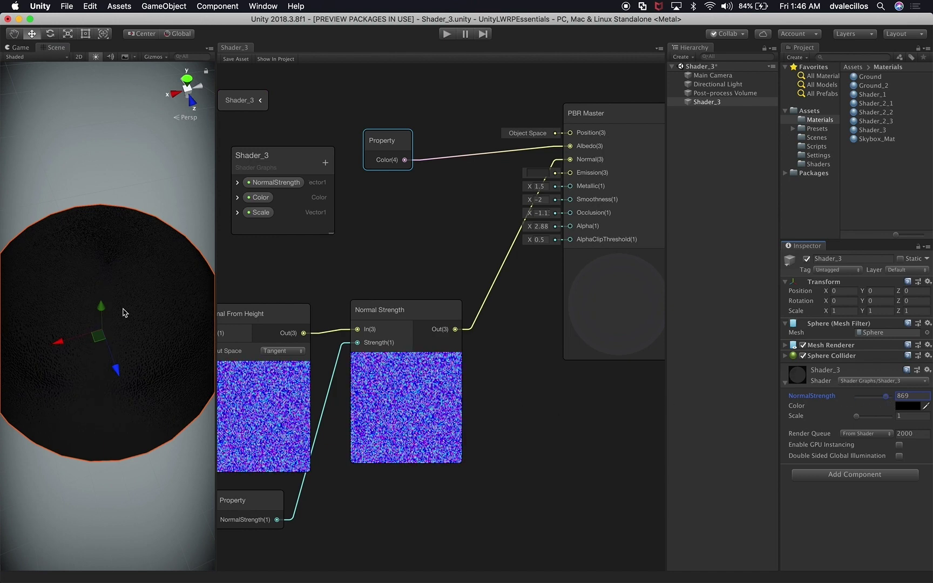
# - Set the Shader_3 material's Color to pure red, FF0000
pyautogui.click(901, 406)
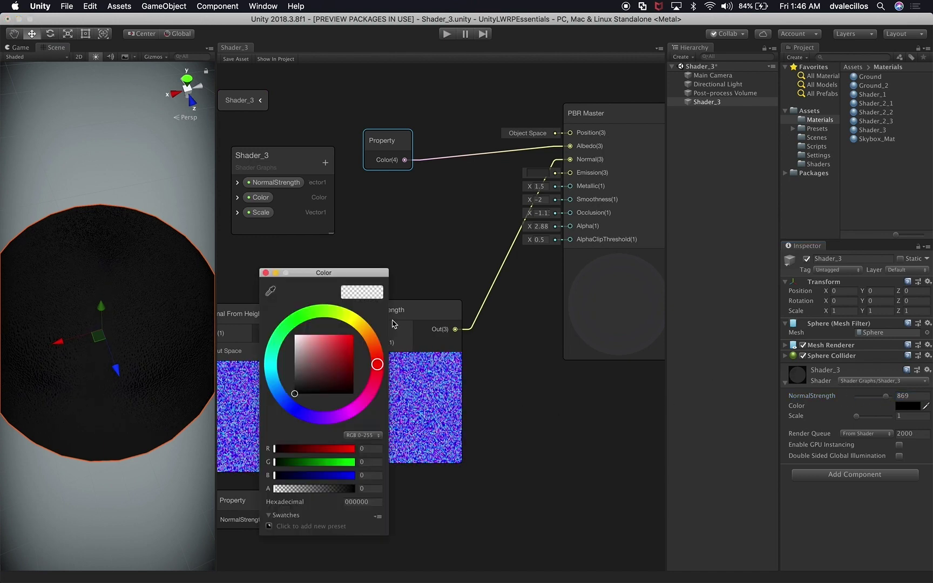
pyautogui.click(328, 352)
pyautogui.moveTo(349, 346)
pyautogui.mouseDown()
pyautogui.moveTo(360, 338)
pyautogui.moveTo(315, 372)
pyautogui.mouseUp()
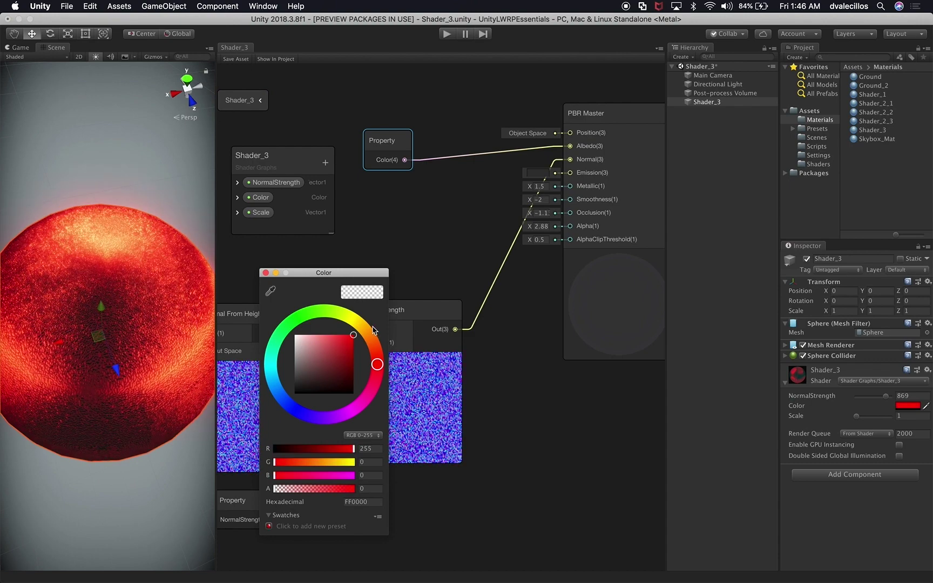
pyautogui.click(94, 387)
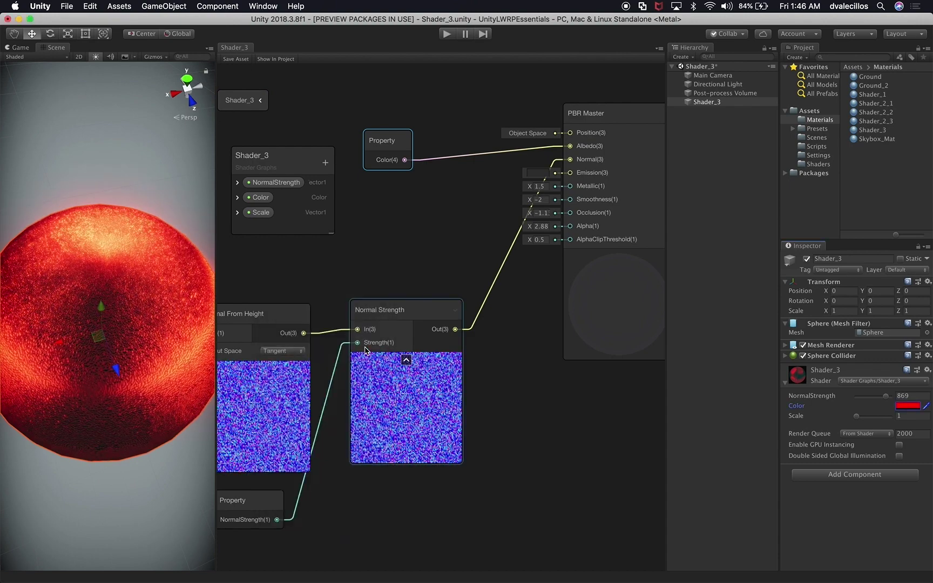
# - Look closer at the sphere's surface and lower the Shader_3 material's Scale to 0
pyautogui.scroll(5, 93, 389)
pyautogui.scroll(-3, 94, 391)
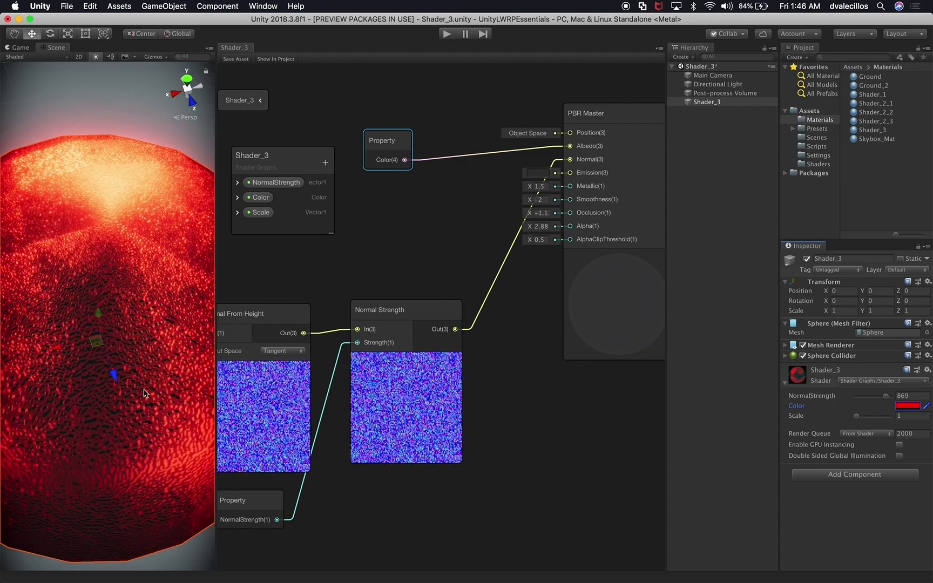
pyautogui.moveTo(855, 417)
pyautogui.mouseDown()
pyautogui.moveTo(874, 417)
pyautogui.moveTo(852, 420)
pyautogui.mouseUp()
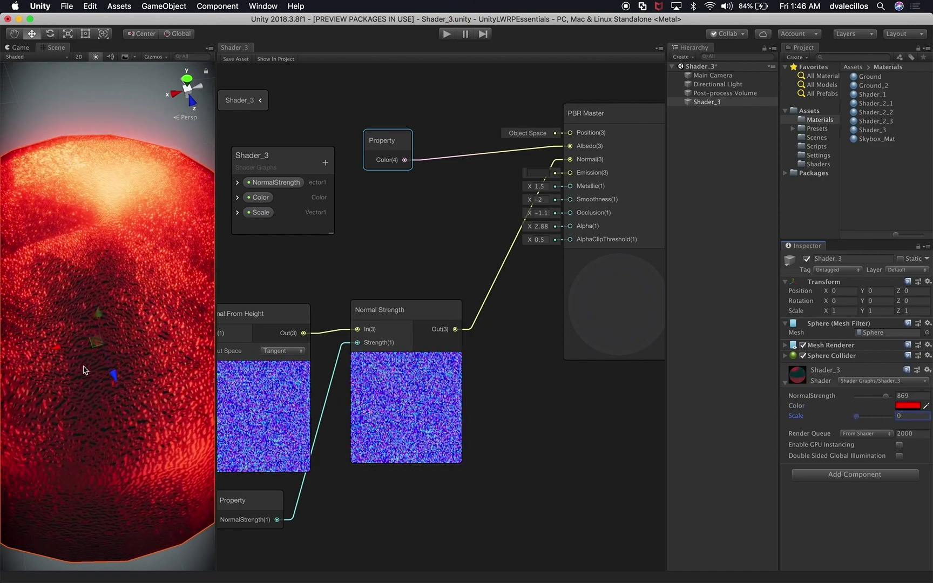
pyautogui.moveTo(856, 416)
pyautogui.mouseDown()
pyautogui.moveTo(890, 417)
pyautogui.moveTo(841, 421)
pyautogui.mouseUp()
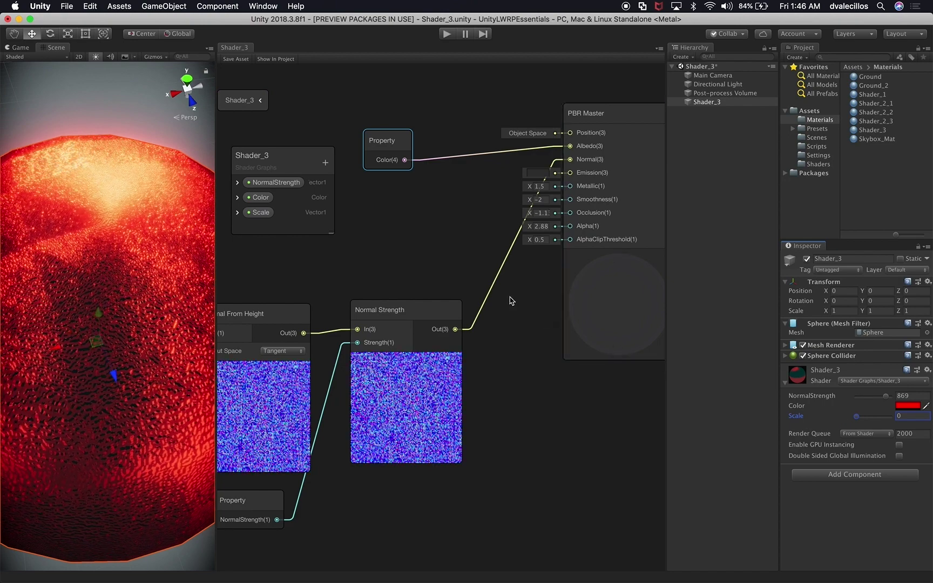
# - Bring the Add node into view and move the Shader_3 blackboard off the color node behind it
pyautogui.keyDown('alt'); pyautogui.moveTo(352, 273); pyautogui.dragTo(491, 282); pyautogui.keyUp('alt')
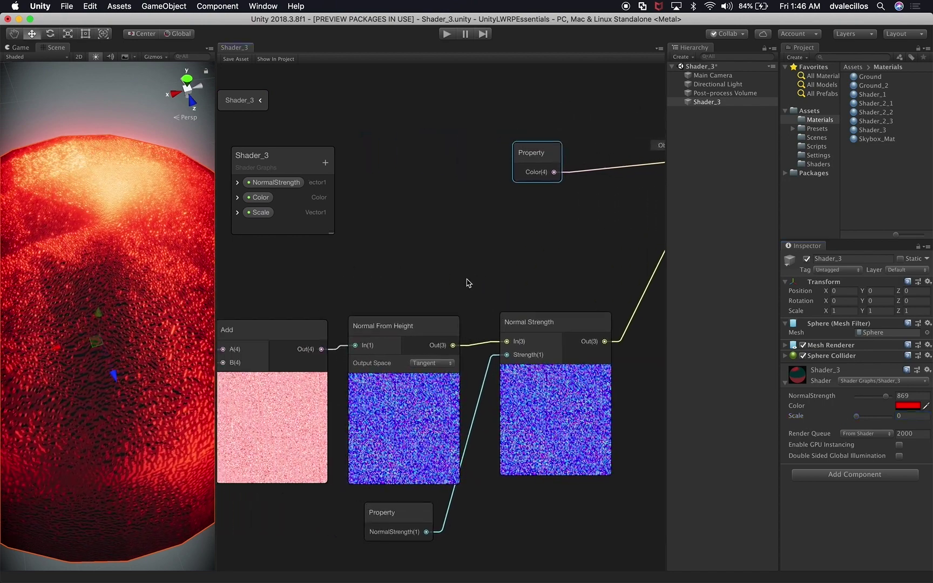
pyautogui.keyDown('alt'); pyautogui.moveTo(422, 273); pyautogui.dragTo(468, 264); pyautogui.keyUp('alt')
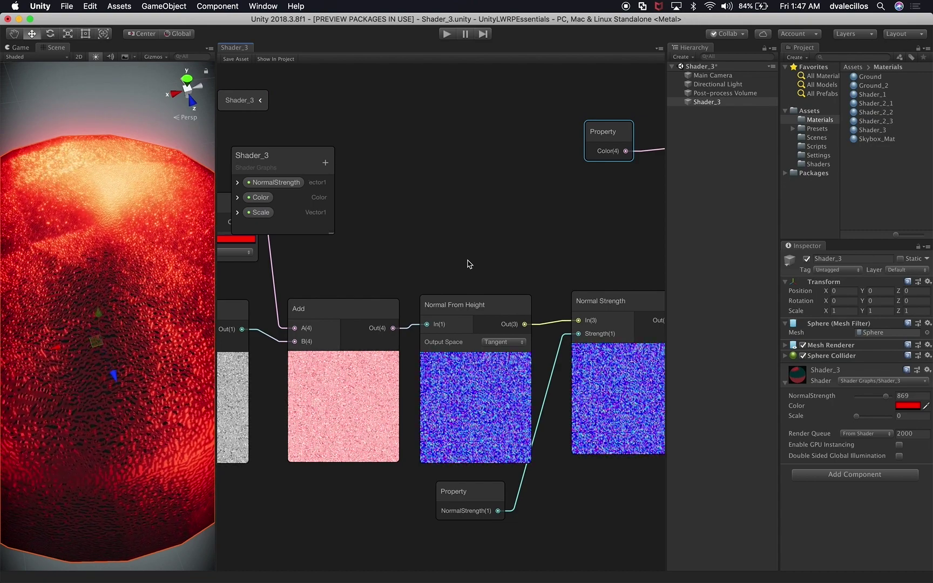
pyautogui.moveTo(289, 156); pyautogui.dragTo(367, 133)
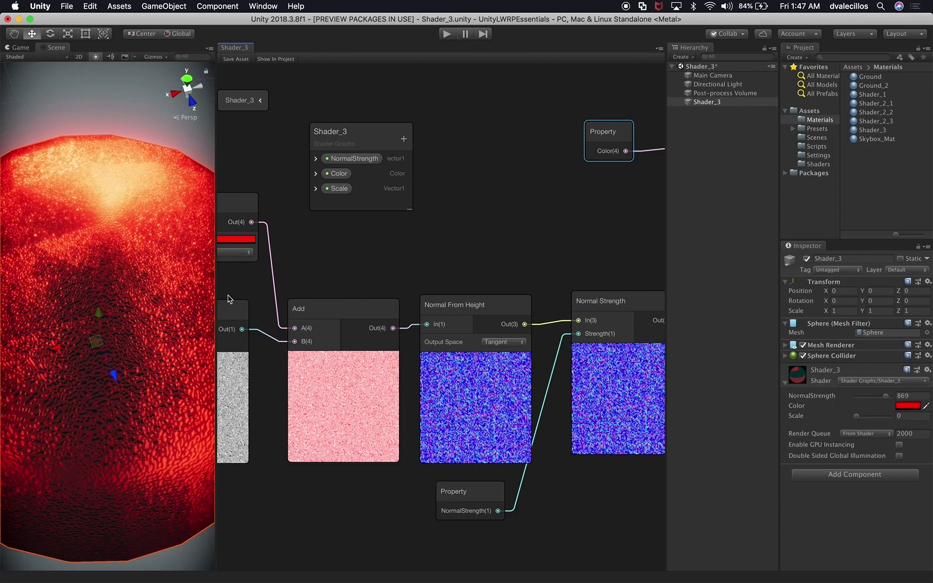
# - Widen the Scene view and examine the red sphere's bumpy surface up close
pyautogui.moveTo(215, 296); pyautogui.dragTo(320, 295)
pyautogui.scroll(-5, 143, 345)
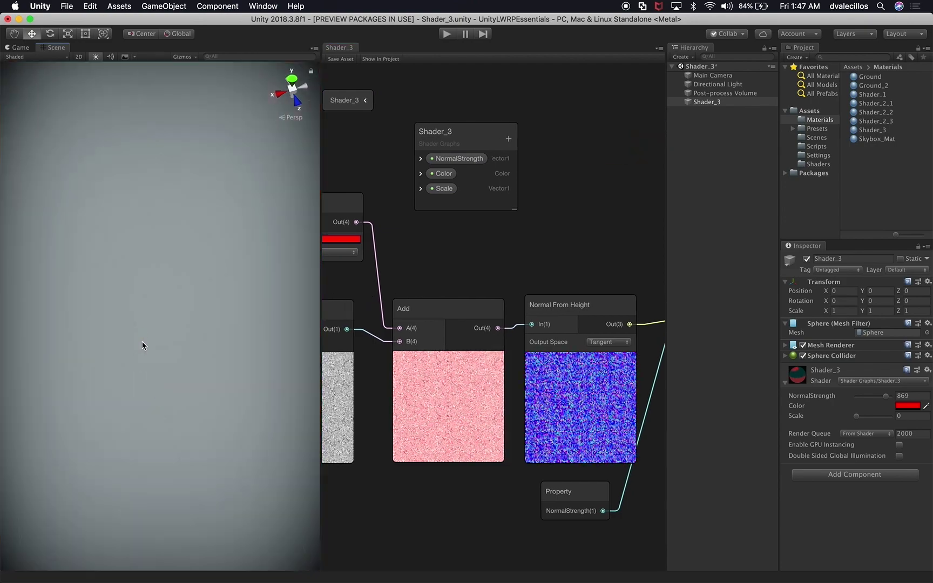
pyautogui.scroll(5, 144, 346)
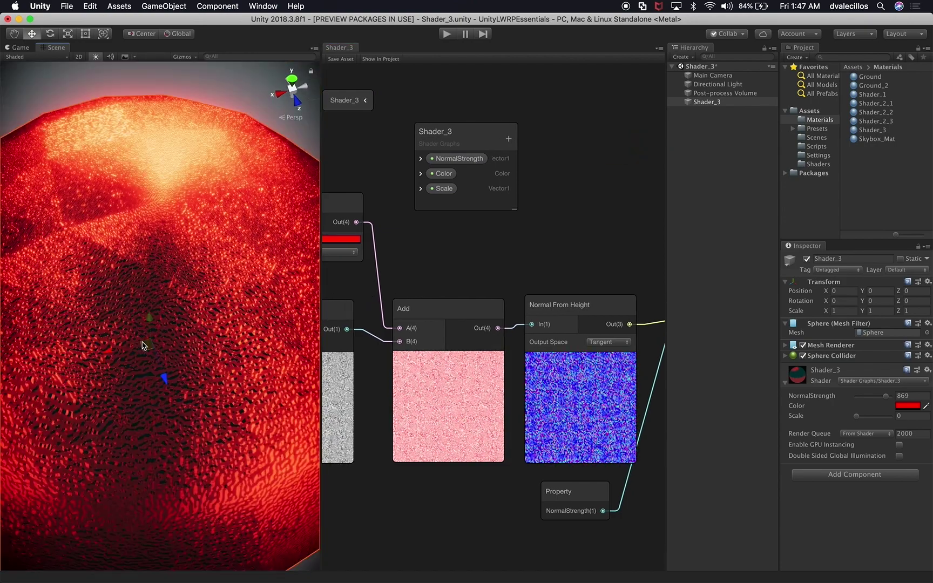
pyautogui.scroll(-5, 144, 346)
pyautogui.scroll(5, 144, 346)
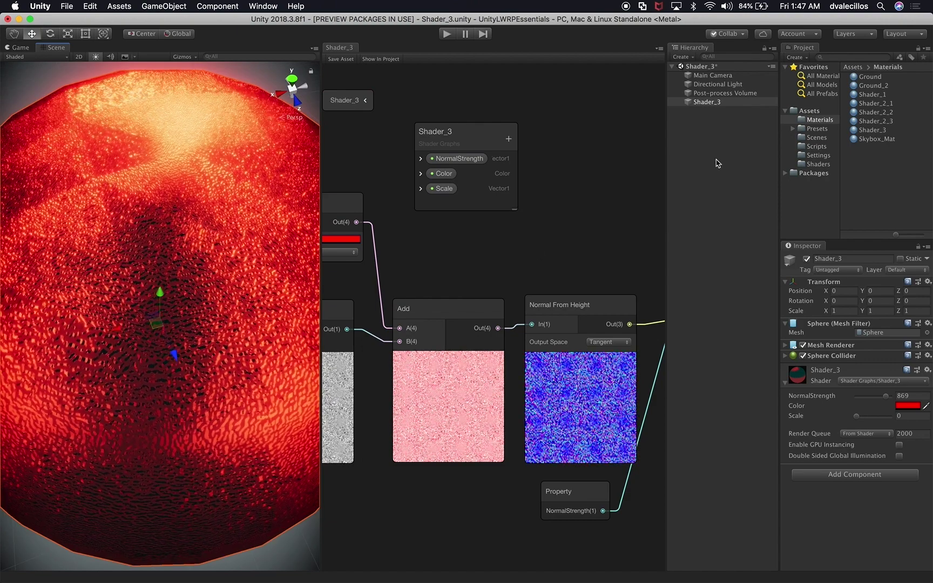
# - Set the Main Camera's orthographic Size to 3.42
pyautogui.click(709, 75)
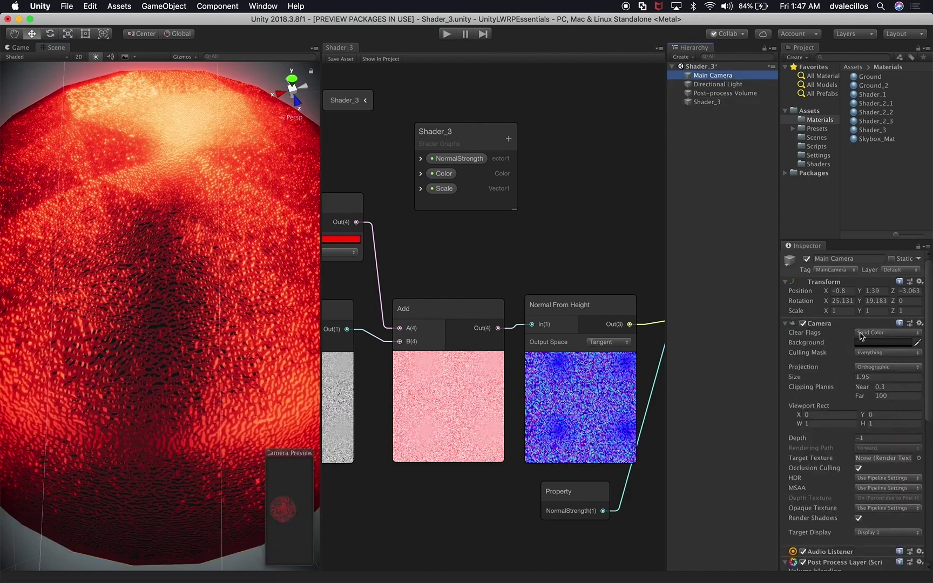
pyautogui.click(822, 378)
pyautogui.moveTo(822, 378); pyautogui.dragTo(860, 387)
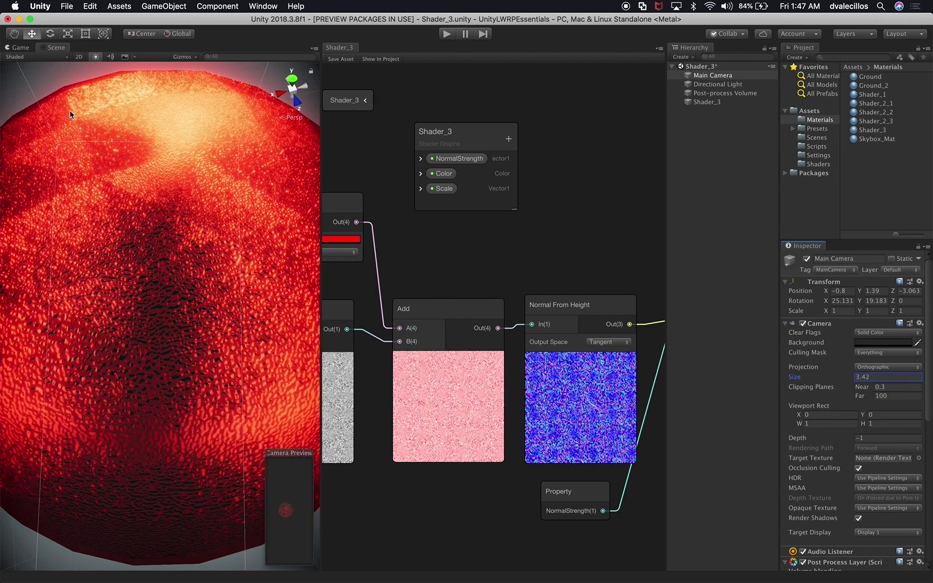
# - Switch to the Game view and reduce the Main Camera's orthographic Size to -0.07
pyautogui.click(21, 47)
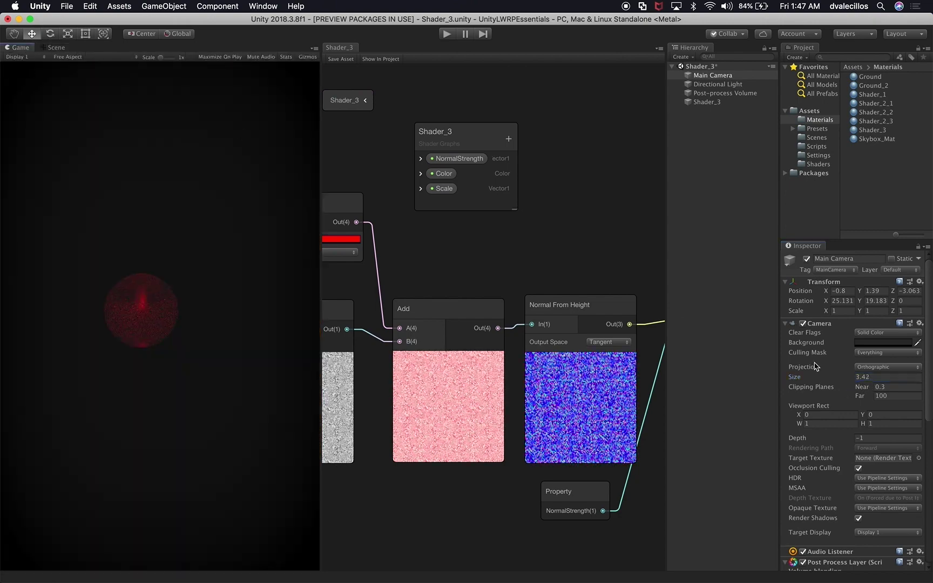
pyautogui.moveTo(814, 377); pyautogui.dragTo(769, 395)
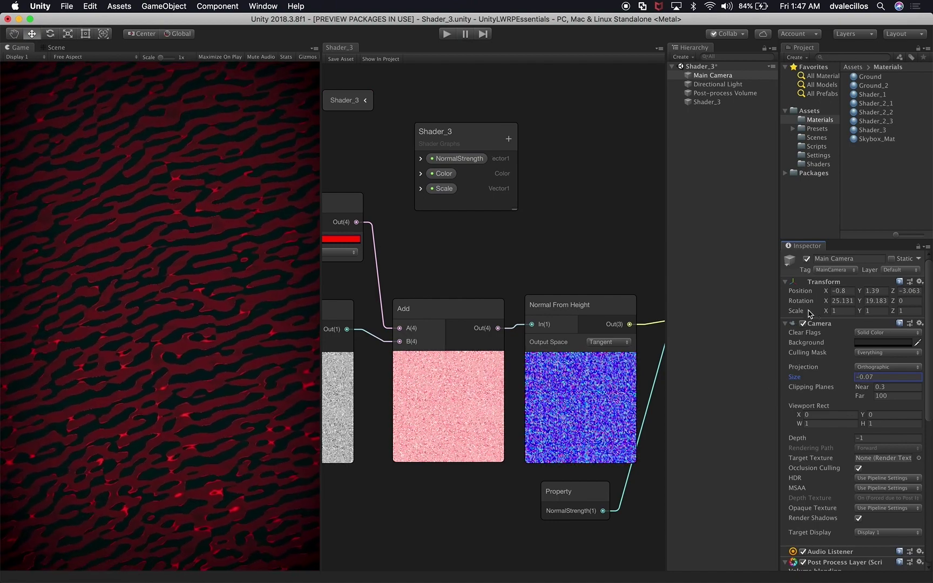
pyautogui.click(56, 48)
pyautogui.click(20, 47)
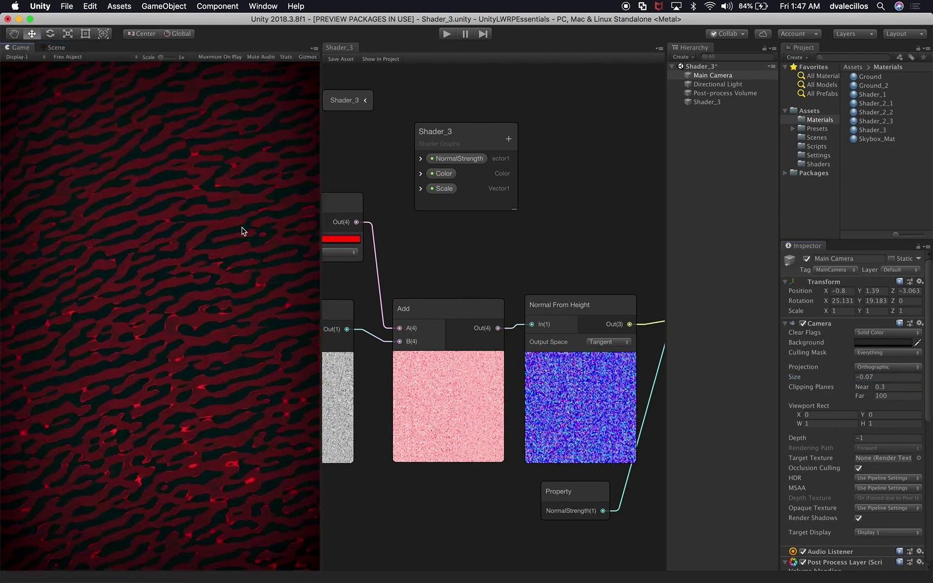
# - Leave the Main Camera's background color as it is and set its orthographic Size to -0.04
pyautogui.click(870, 343)
pyautogui.press('Escape')
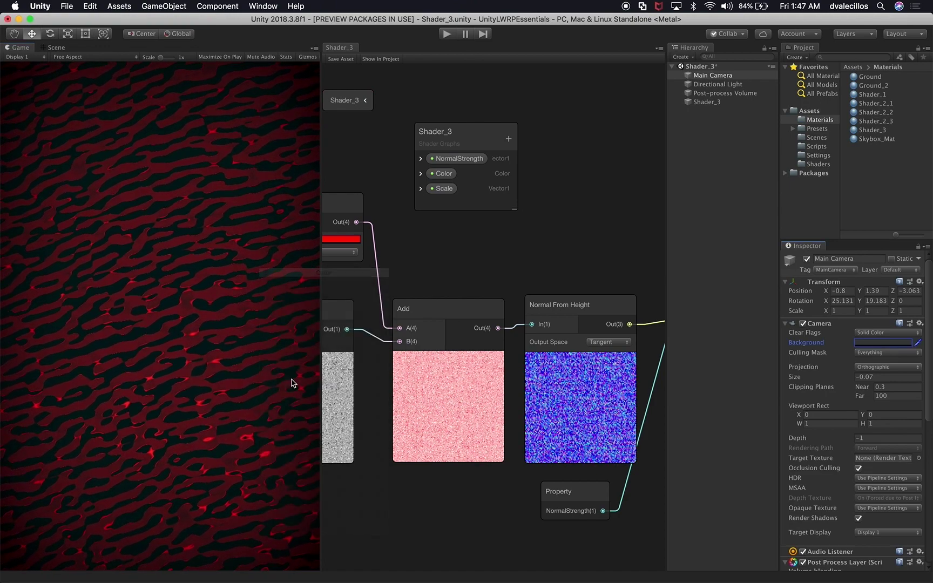
pyautogui.click(818, 379)
pyautogui.moveTo(822, 379); pyautogui.dragTo(821, 380)
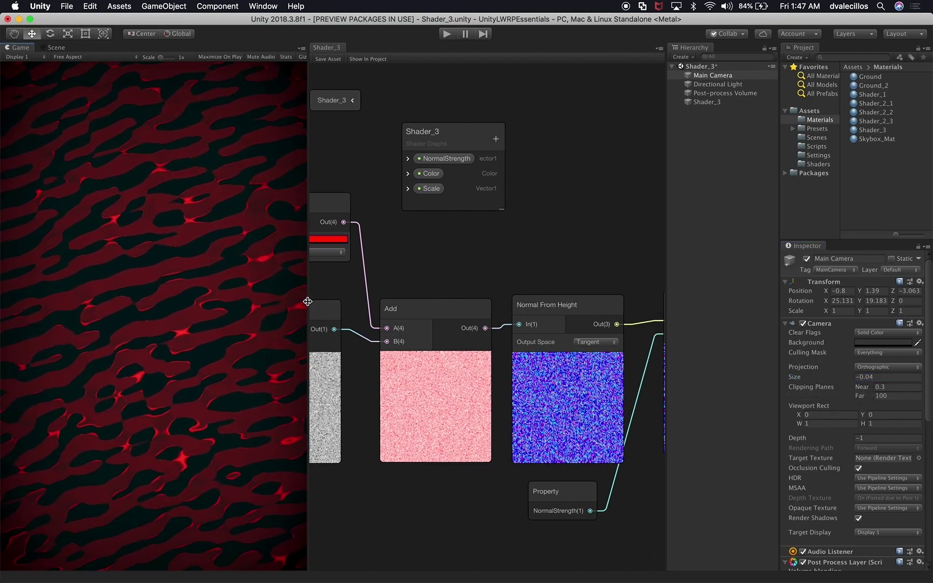
# - Set the Directional Light's Intensity to 5
pyautogui.click(724, 85)
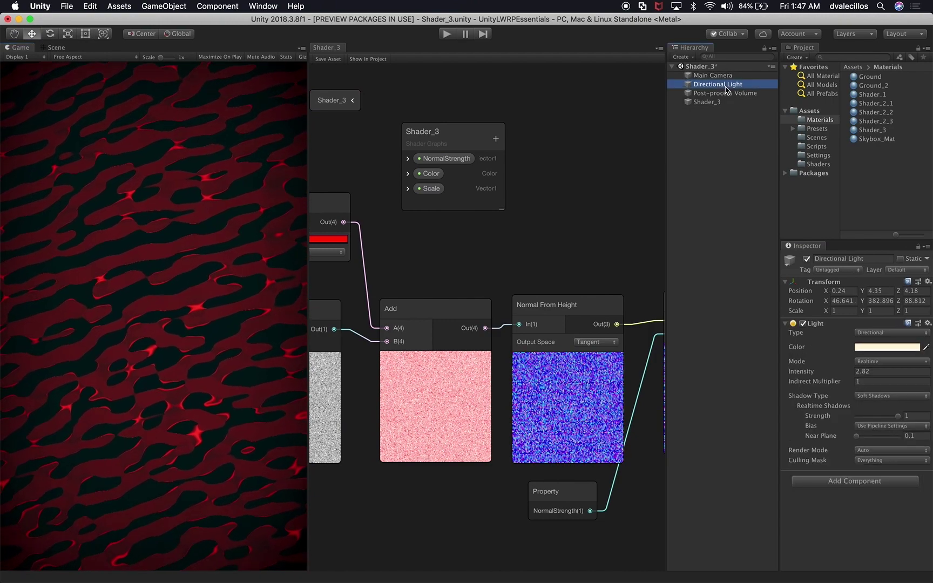
pyautogui.moveTo(815, 371); pyautogui.dragTo(930, 381)
pyautogui.press('super+z')
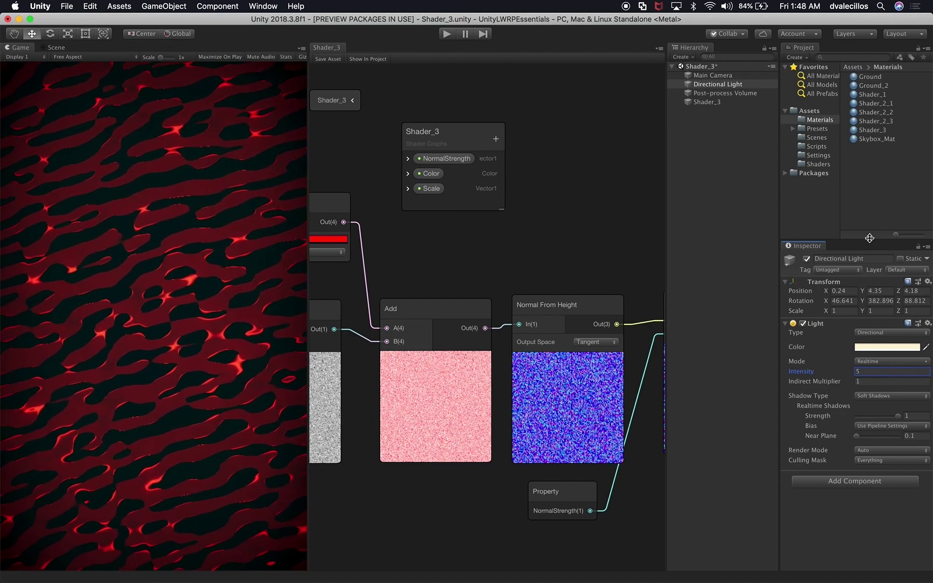
# - Select the Post-process Volume and widen the Inspector to show its profile and effect overrides in full
pyautogui.click(746, 93)
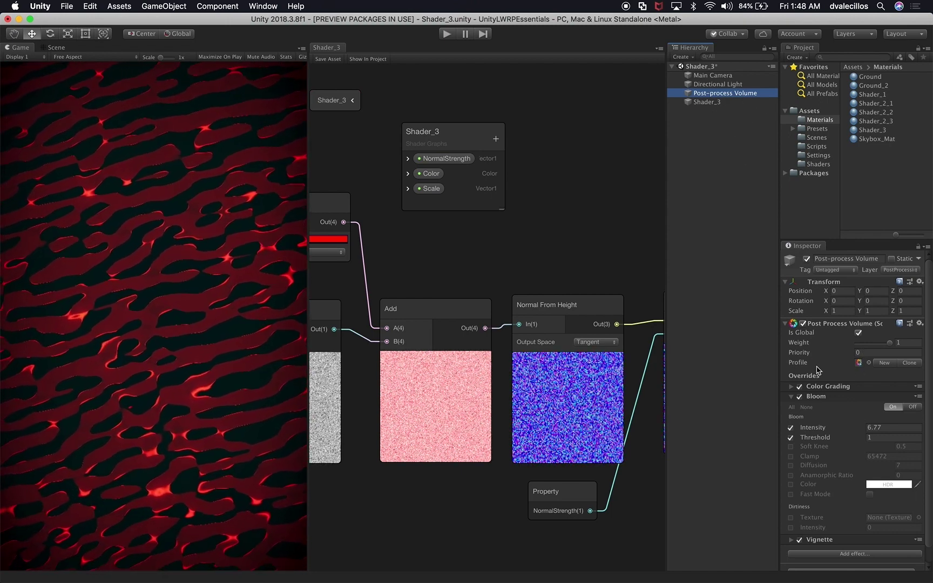
pyautogui.moveTo(779, 368); pyautogui.dragTo(674, 375)
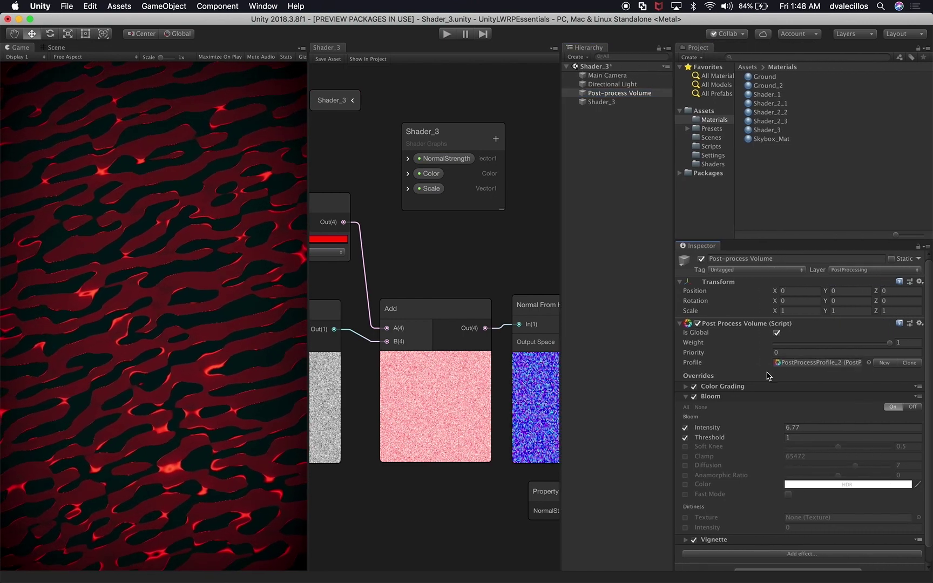
pyautogui.click(835, 364)
pyautogui.click(869, 363)
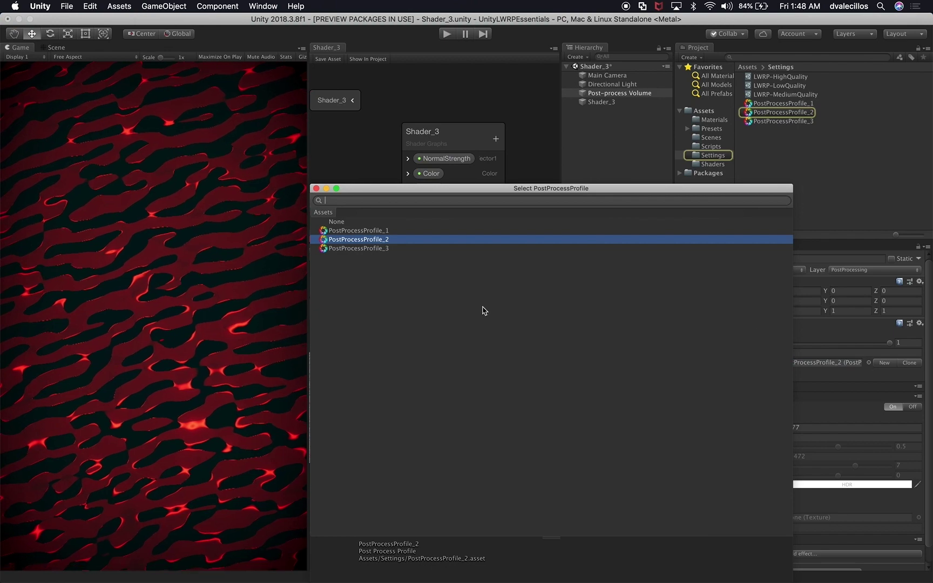
pyautogui.click(357, 248)
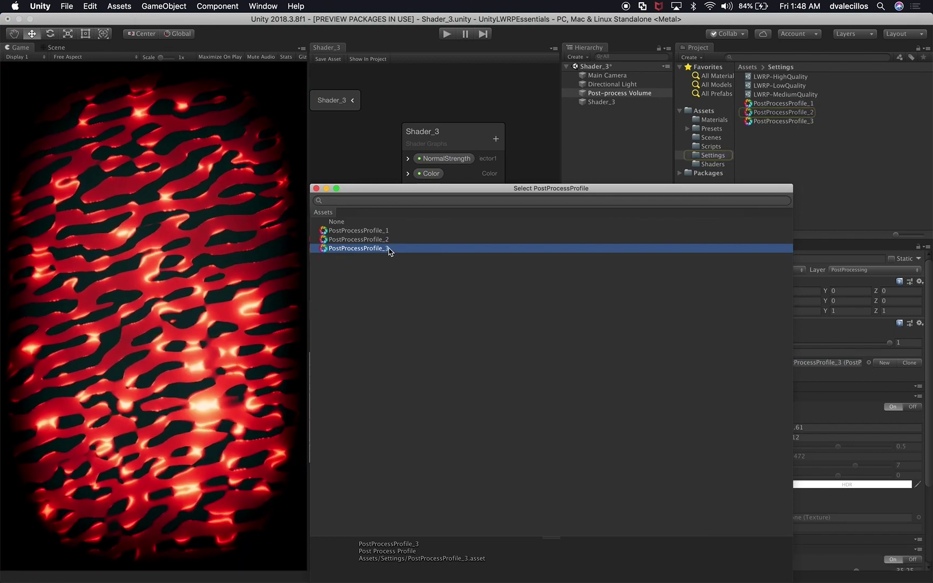
pyautogui.doubleClick(356, 248)
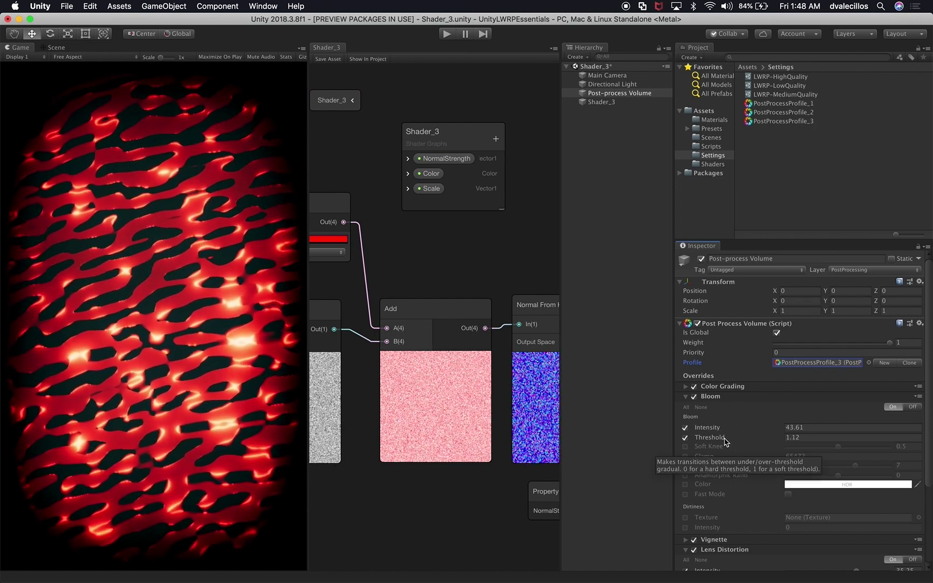
# - Set the Bloom Intensity to 52.89, and turn the Vignette effect off and back on to compare the look
pyautogui.scroll(-3, 743, 473)
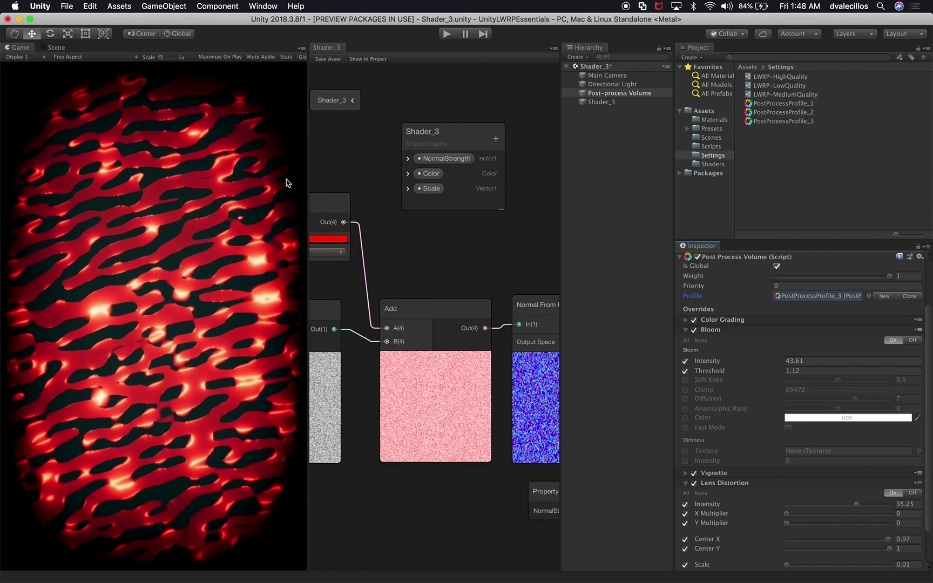
pyautogui.moveTo(724, 361); pyautogui.dragTo(679, 354)
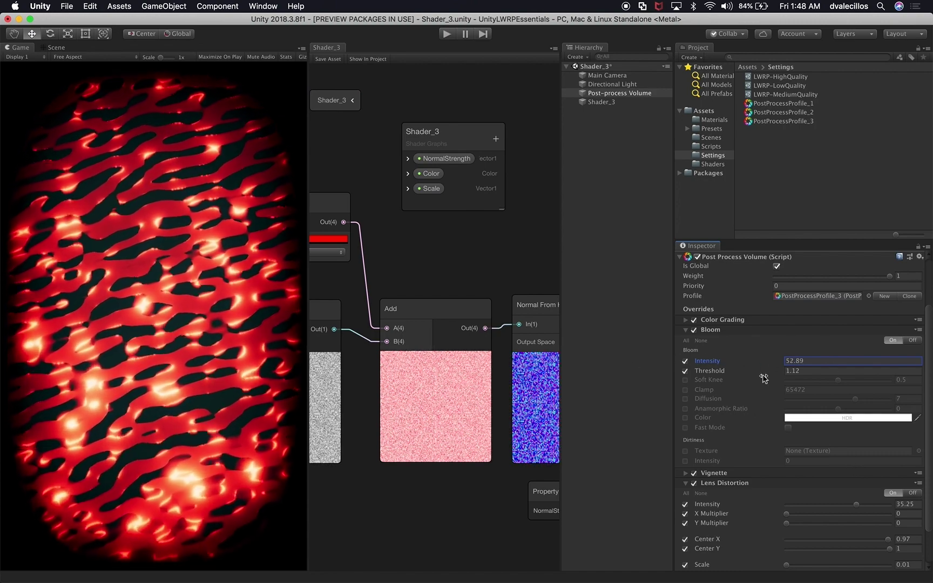
pyautogui.scroll(-2, 840, 474)
pyautogui.click(896, 440)
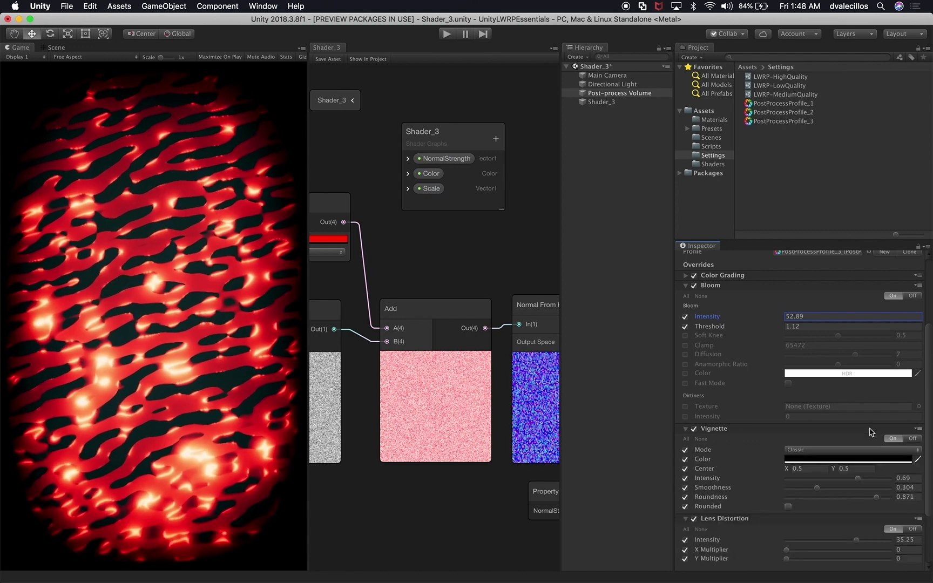
pyautogui.click(918, 439)
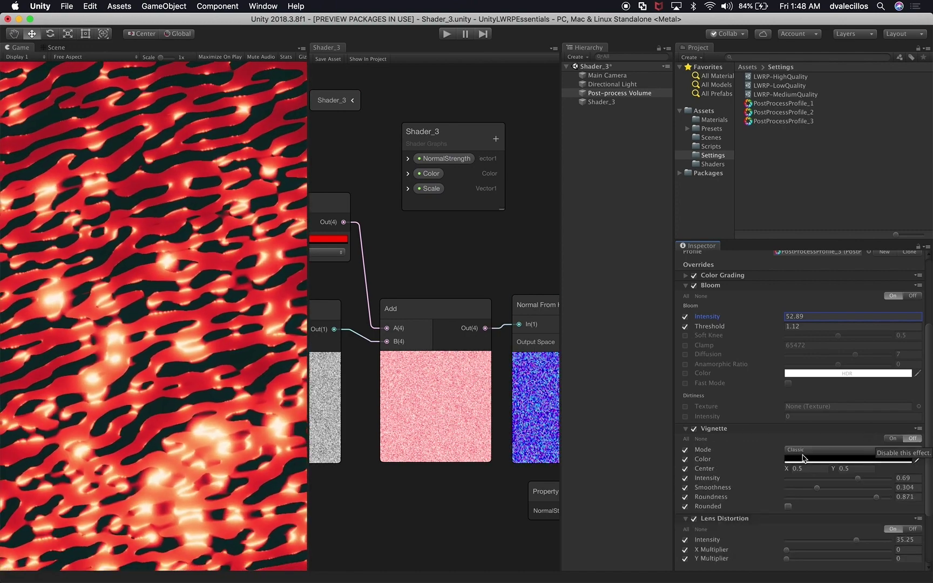
pyautogui.click(893, 439)
# - Try a Lens Distortion Intensity of -88 with a Scale of 0.09, and check it in the Scene and Game views
pyautogui.scroll(-5, 858, 464)
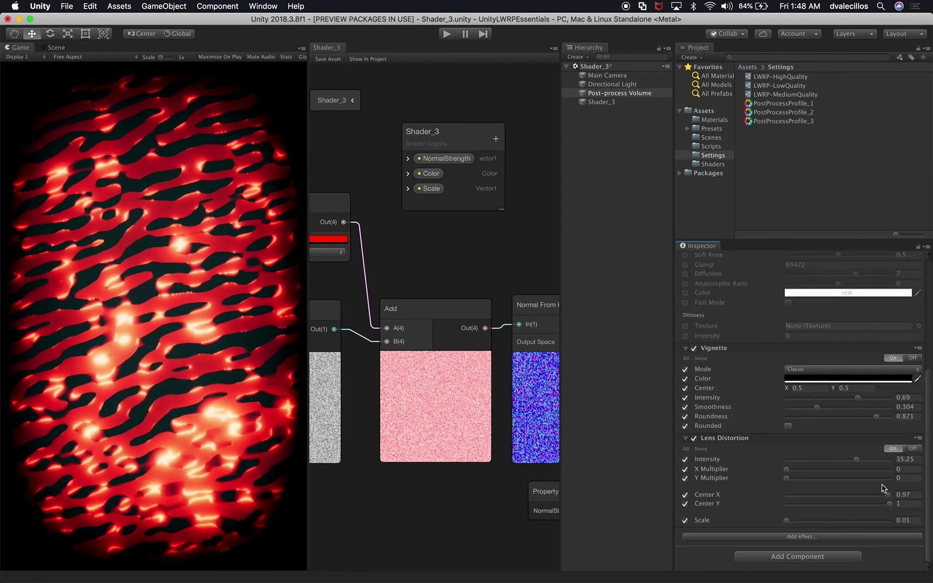
pyautogui.click(849, 460)
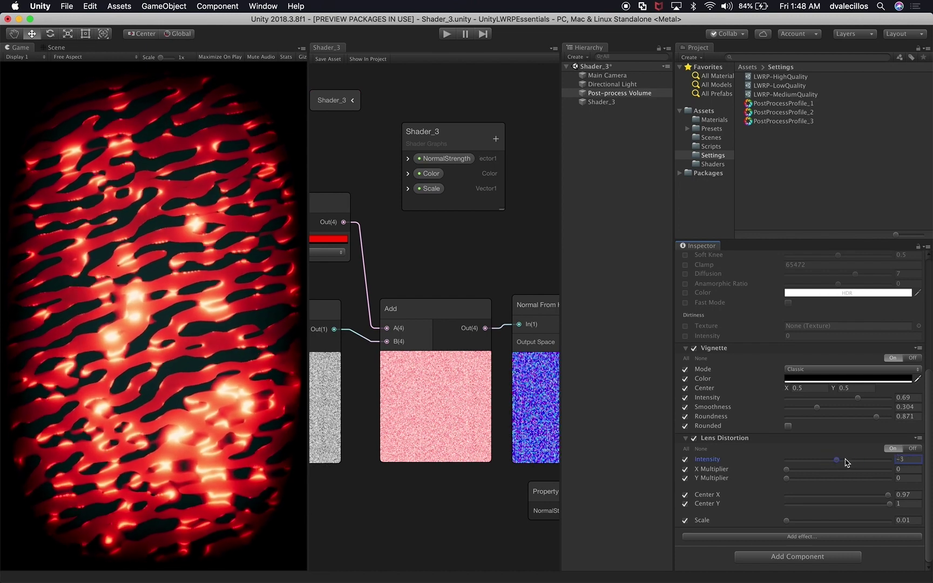
pyautogui.moveTo(849, 462); pyautogui.dragTo(793, 474)
pyautogui.click(786, 522)
pyautogui.moveTo(787, 522)
pyautogui.mouseDown()
pyautogui.moveTo(826, 525)
pyautogui.moveTo(788, 522)
pyautogui.mouseUp()
pyautogui.click(56, 47)
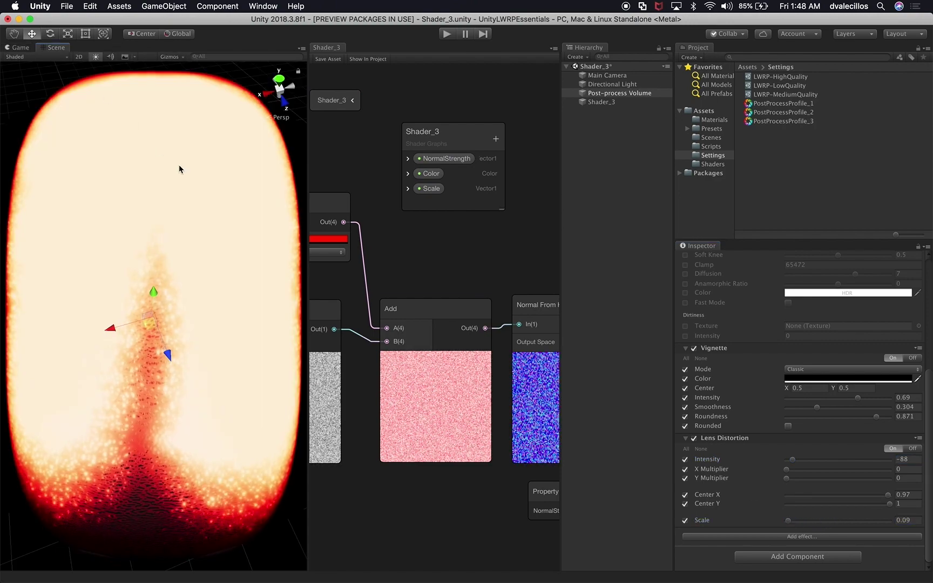
pyautogui.click(21, 47)
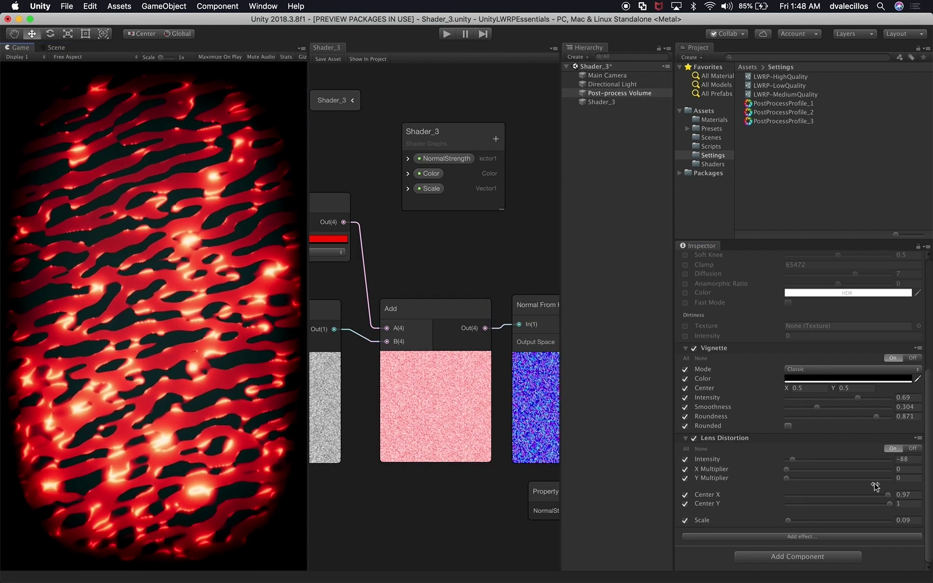
# - Remove the Lens Distortion effect from the profile and collapse the Vignette settings
pyautogui.click(918, 438)
pyautogui.click(892, 461)
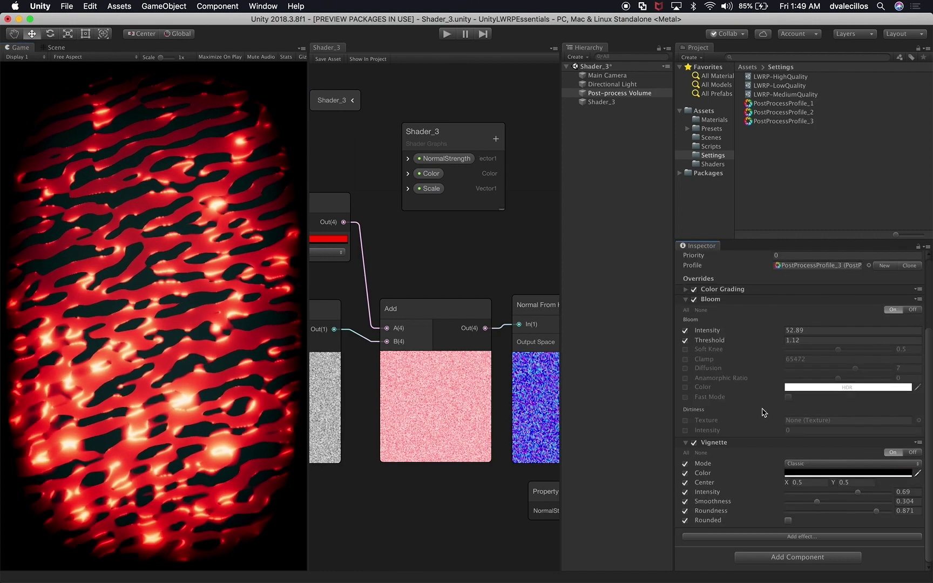
pyautogui.click(722, 443)
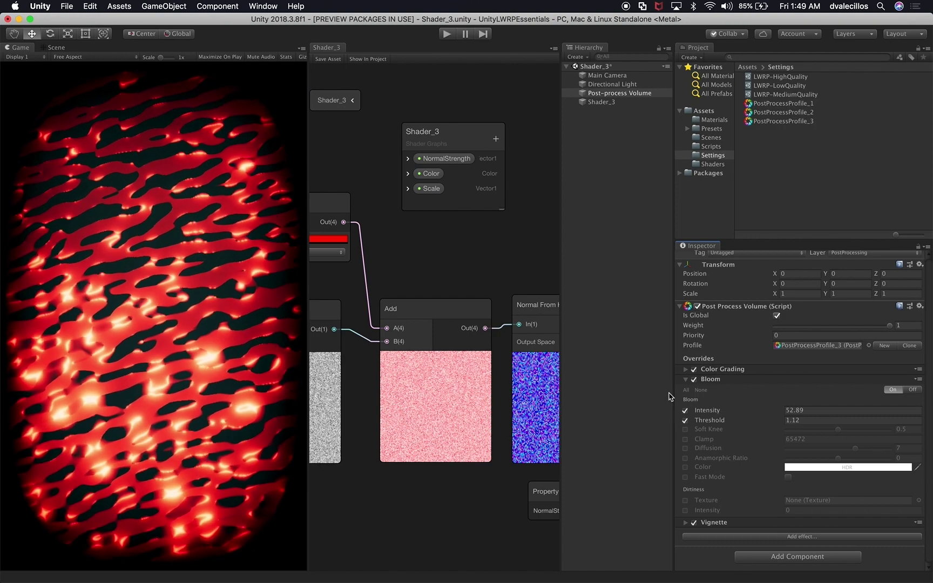
# - Adjust the Bloom Intensity, settling on 48.3
pyautogui.moveTo(716, 413); pyautogui.dragTo(335, 411)
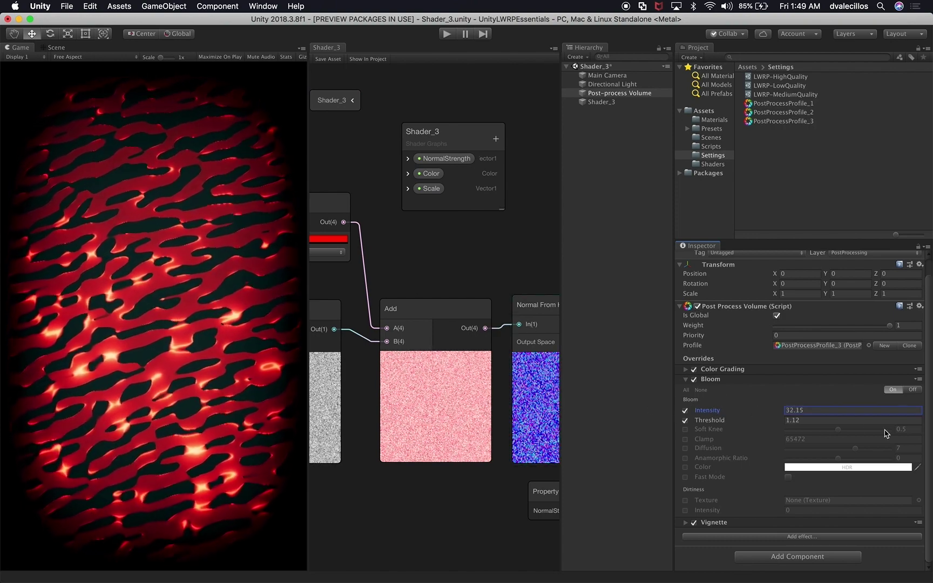
pyautogui.moveTo(729, 415); pyautogui.dragTo(774, 416)
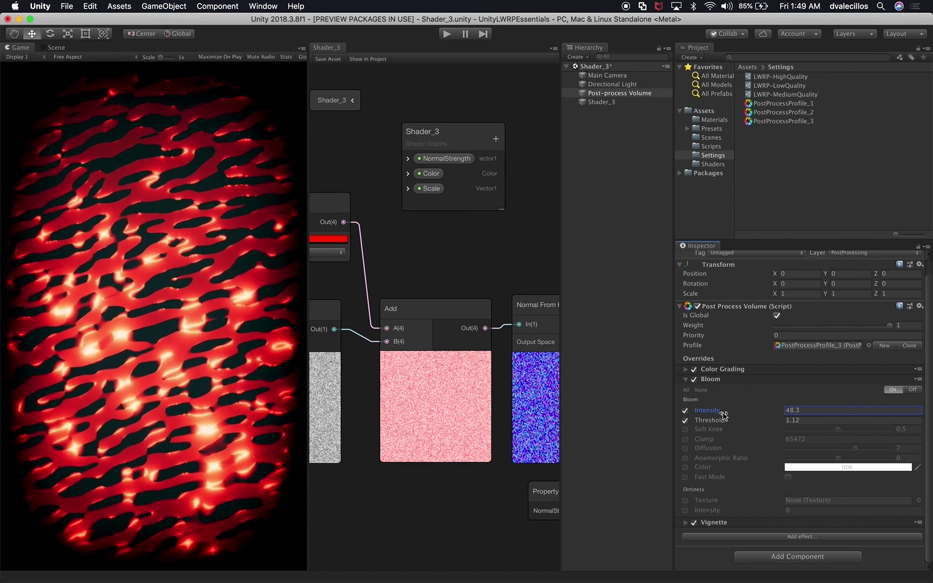
# - Expand Color Grading and set its white balance to Temperature 5 and Tint 10
pyautogui.click(737, 370)
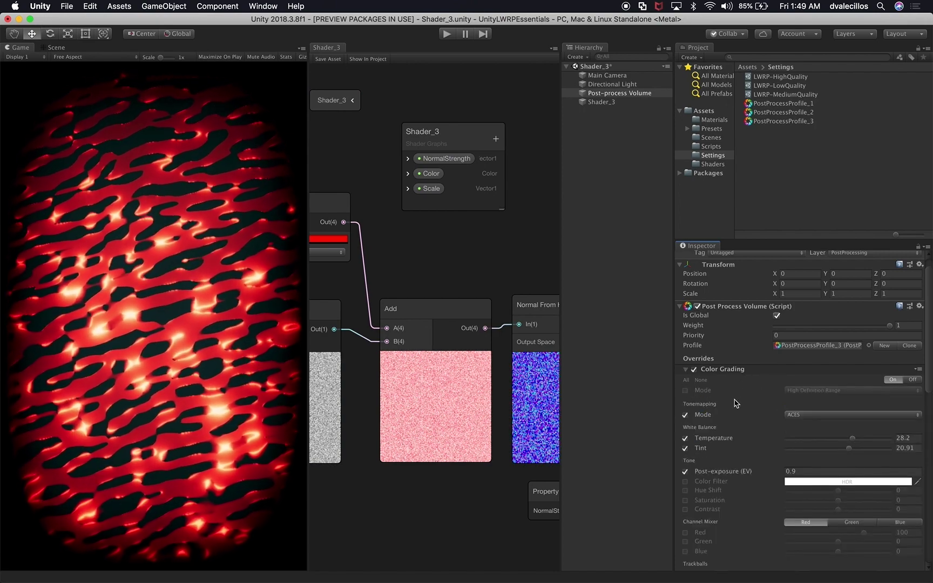
pyautogui.moveTo(851, 441); pyautogui.dragTo(809, 451)
pyautogui.moveTo(870, 451); pyautogui.dragTo(845, 457)
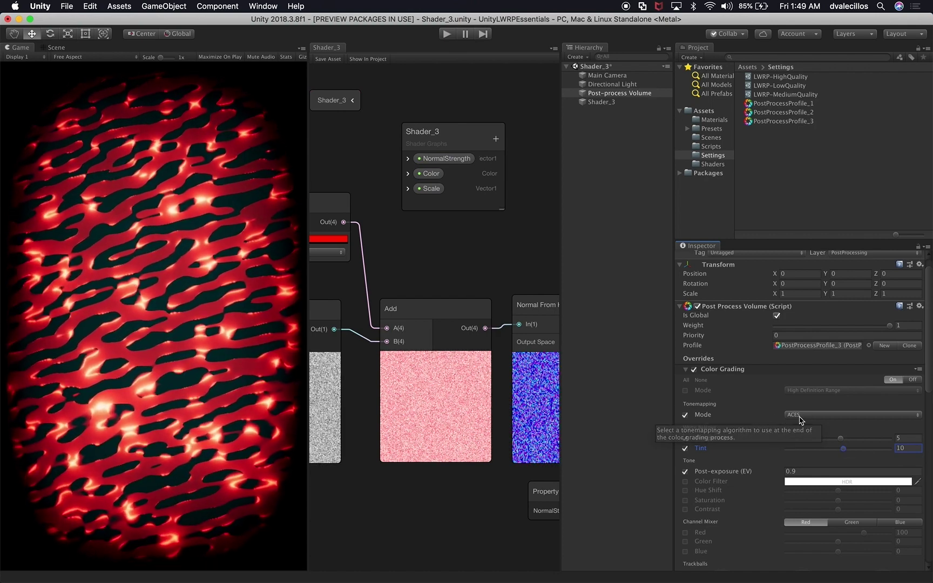
# - Turn Color Grading off and back on for comparison, and set its Temperature to 22
pyautogui.click(911, 380)
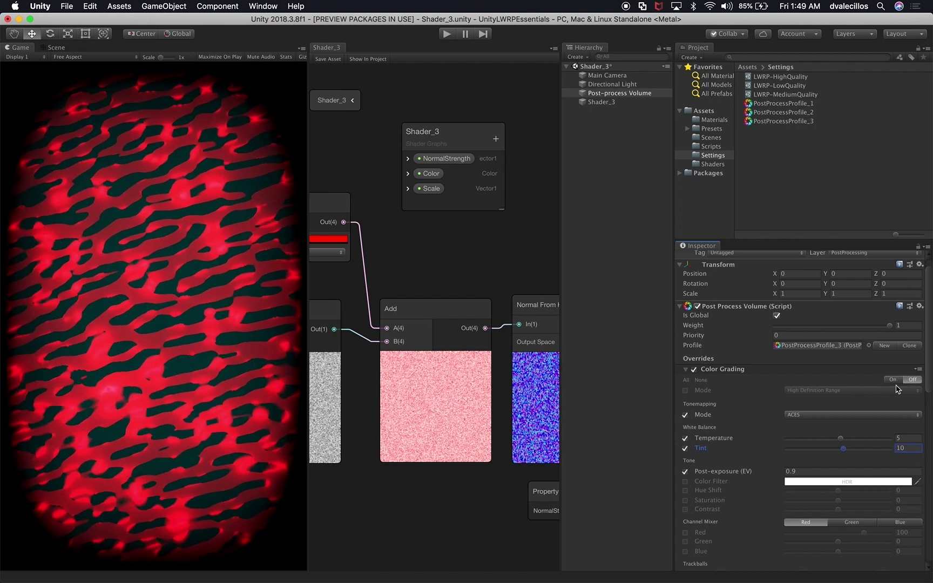
pyautogui.click(893, 380)
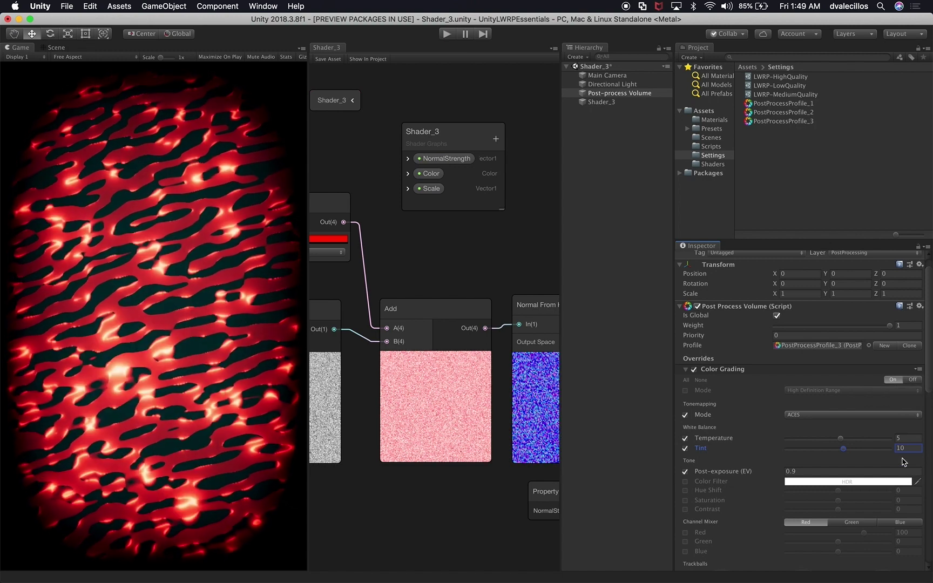
pyautogui.moveTo(841, 438); pyautogui.dragTo(850, 439)
pyautogui.scroll(-10, 864, 405)
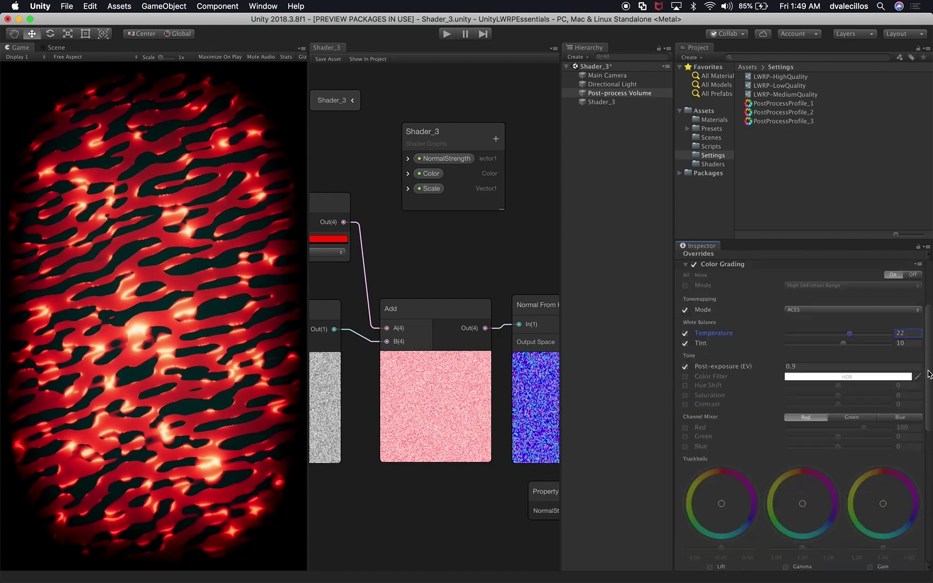
pyautogui.scroll(8, 864, 405)
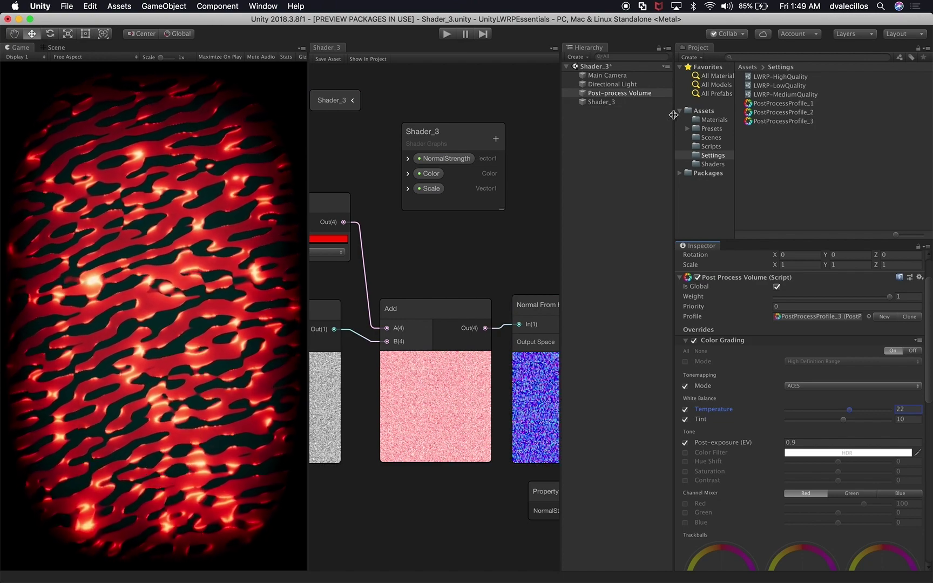
# - Select the Shader_3 sphere, try its material Scale at 1000, and return it to 0
pyautogui.click(627, 102)
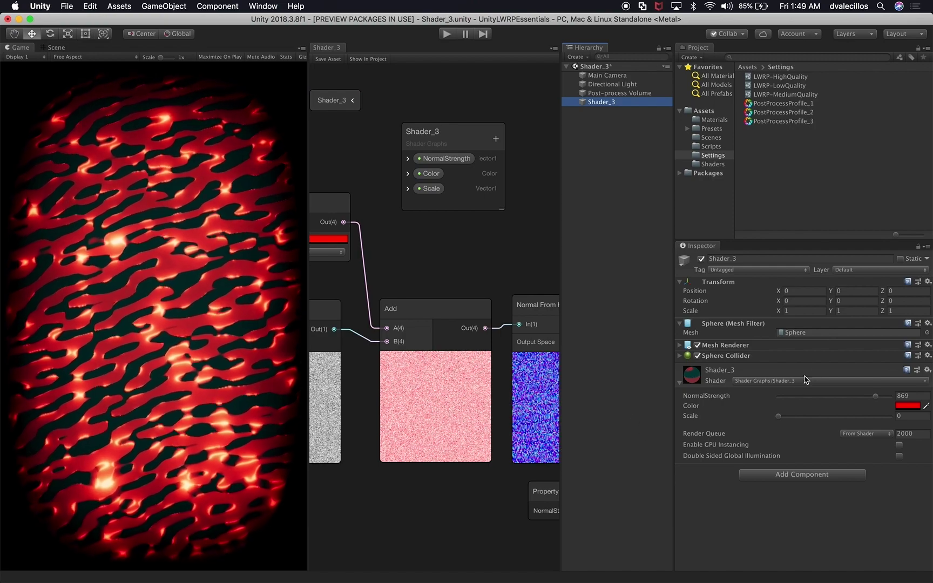
pyautogui.moveTo(779, 420); pyautogui.dragTo(918, 414)
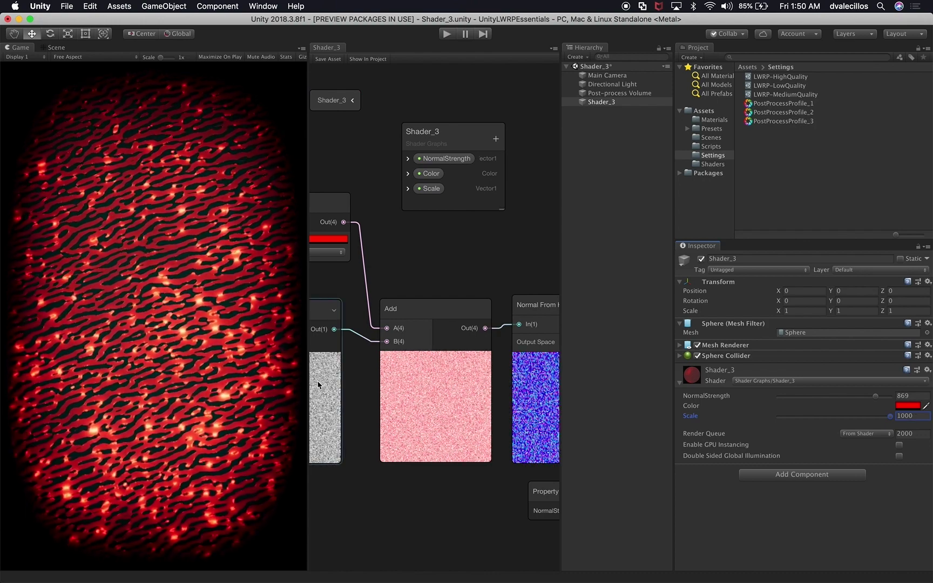
pyautogui.moveTo(886, 413); pyautogui.dragTo(776, 420)
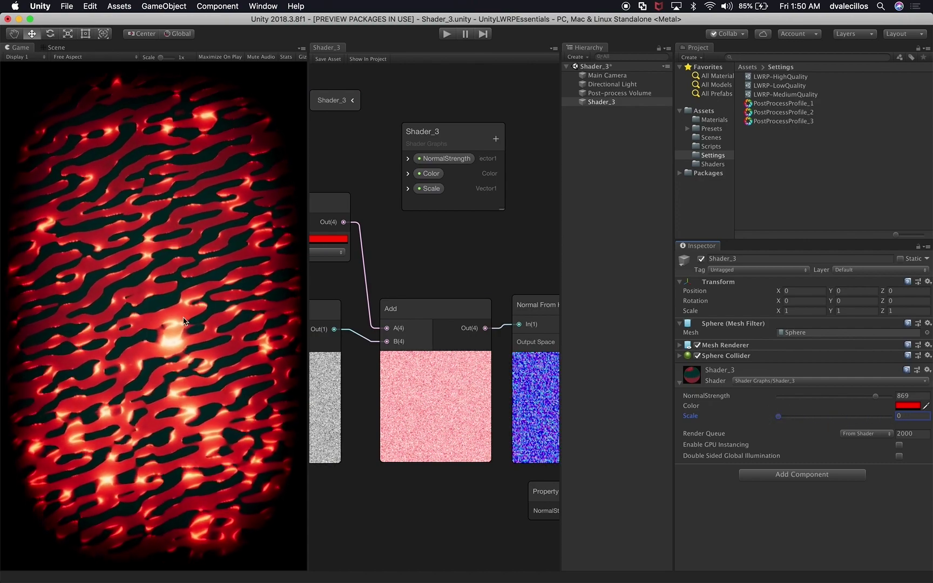
# - Lower the Shader_3 material's NormalStrength to 2 for comparison, and raise it to 712
pyautogui.moveTo(874, 400); pyautogui.dragTo(783, 400)
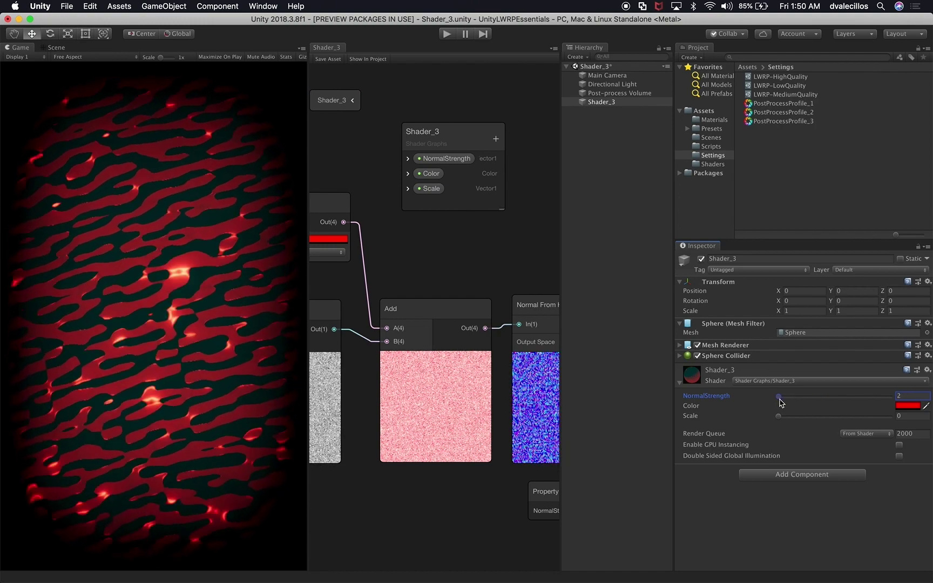
pyautogui.moveTo(790, 401); pyautogui.dragTo(859, 397)
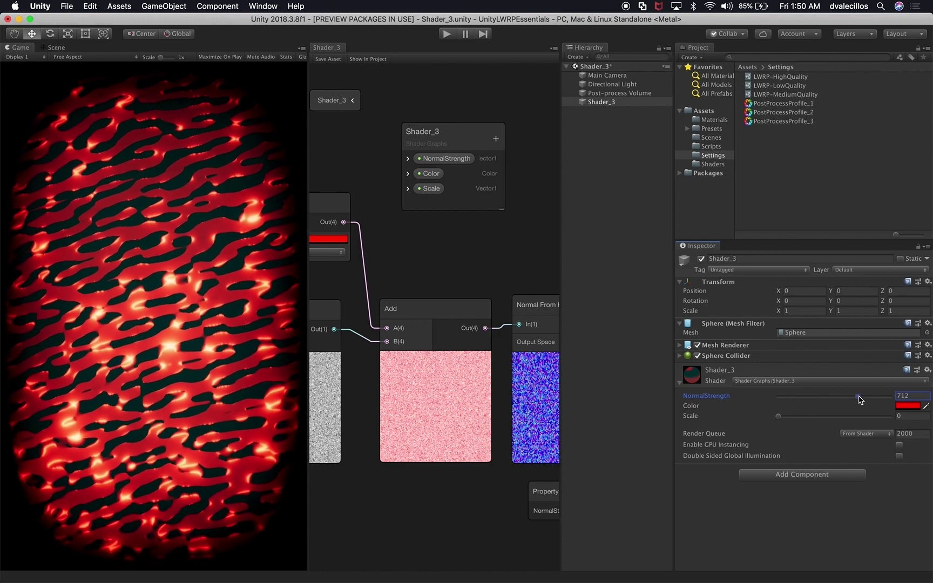
# - Try a dark gray, 2C2A2A, as the Shader_3 material's Color
pyautogui.click(907, 407)
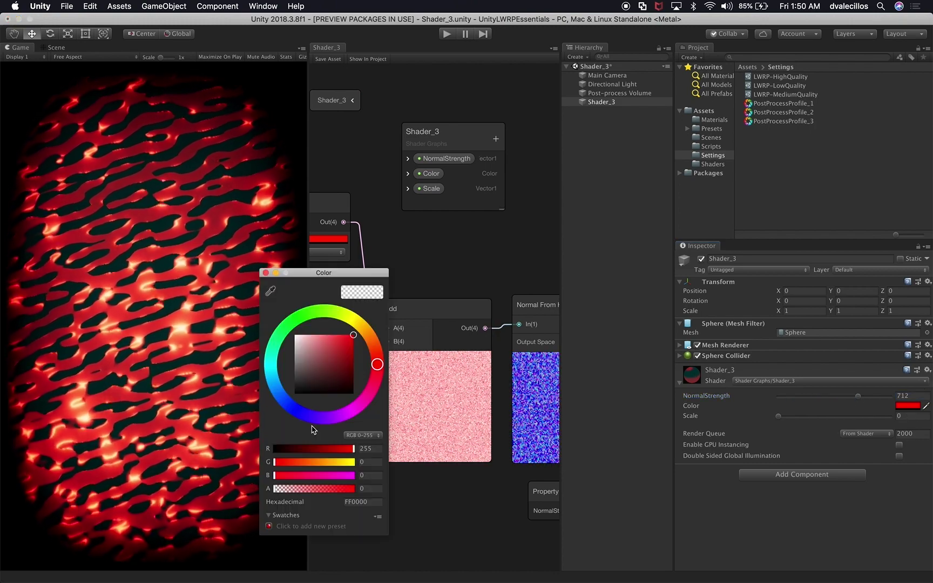
pyautogui.moveTo(324, 280); pyautogui.dragTo(757, 235)
pyautogui.moveTo(761, 297); pyautogui.dragTo(727, 343)
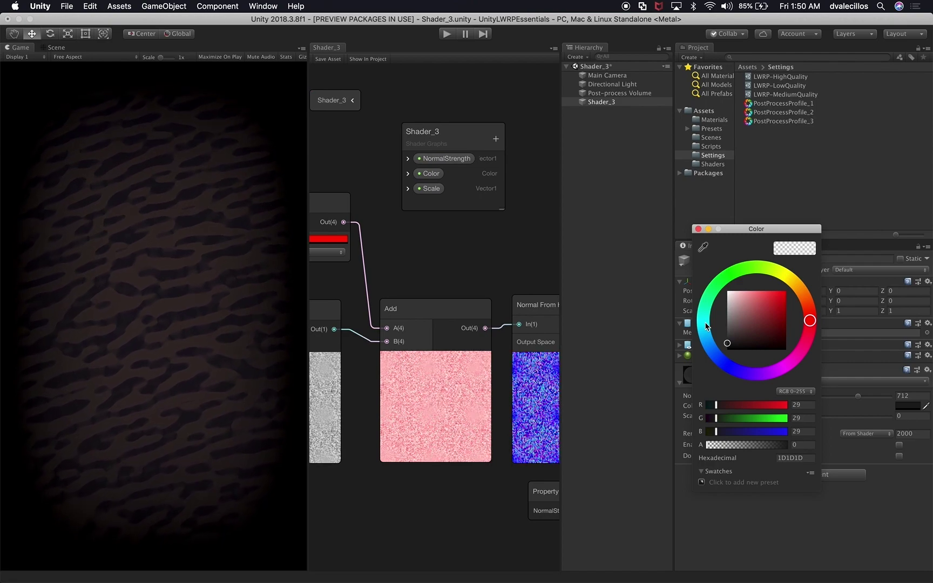
pyautogui.moveTo(744, 323)
pyautogui.mouseDown()
pyautogui.moveTo(743, 299)
pyautogui.moveTo(728, 342)
pyautogui.moveTo(734, 354)
pyautogui.moveTo(730, 342)
pyautogui.mouseUp()
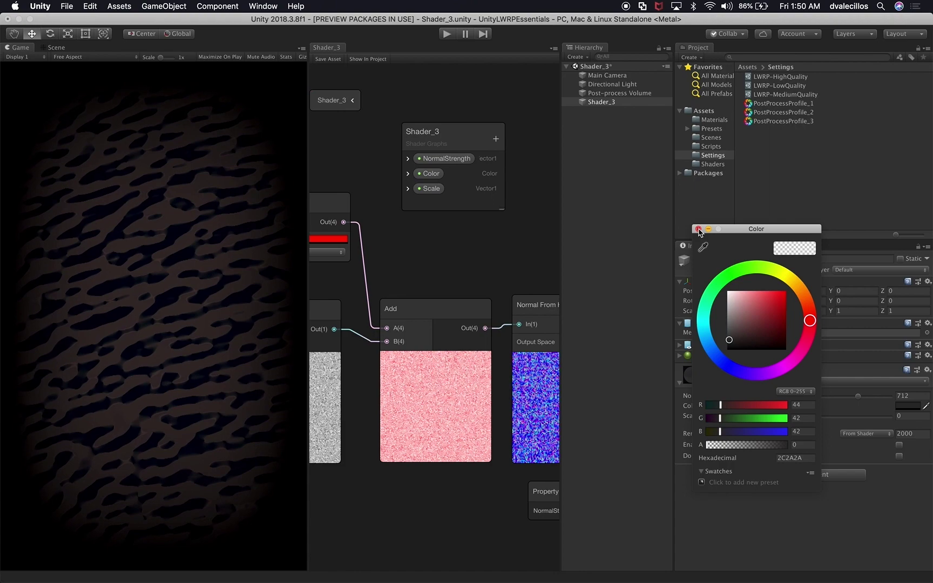
# - Try other hues for the Shader_3 material's Color, including orange FF5500, and settle on the orange-red FF2200
pyautogui.moveTo(793, 289)
pyautogui.mouseDown()
pyautogui.moveTo(782, 274)
pyautogui.moveTo(780, 298)
pyautogui.moveTo(787, 285)
pyautogui.moveTo(771, 268)
pyautogui.moveTo(738, 270)
pyautogui.moveTo(710, 294)
pyautogui.moveTo(708, 347)
pyautogui.moveTo(738, 370)
pyautogui.moveTo(768, 372)
pyautogui.moveTo(756, 373)
pyautogui.mouseUp()
pyautogui.moveTo(777, 320)
pyautogui.mouseDown()
pyautogui.moveTo(751, 339)
pyautogui.moveTo(725, 287)
pyautogui.moveTo(761, 298)
pyautogui.moveTo(784, 292)
pyautogui.moveTo(804, 305)
pyautogui.mouseUp()
pyautogui.click(791, 280)
pyautogui.moveTo(779, 309); pyautogui.dragTo(793, 293)
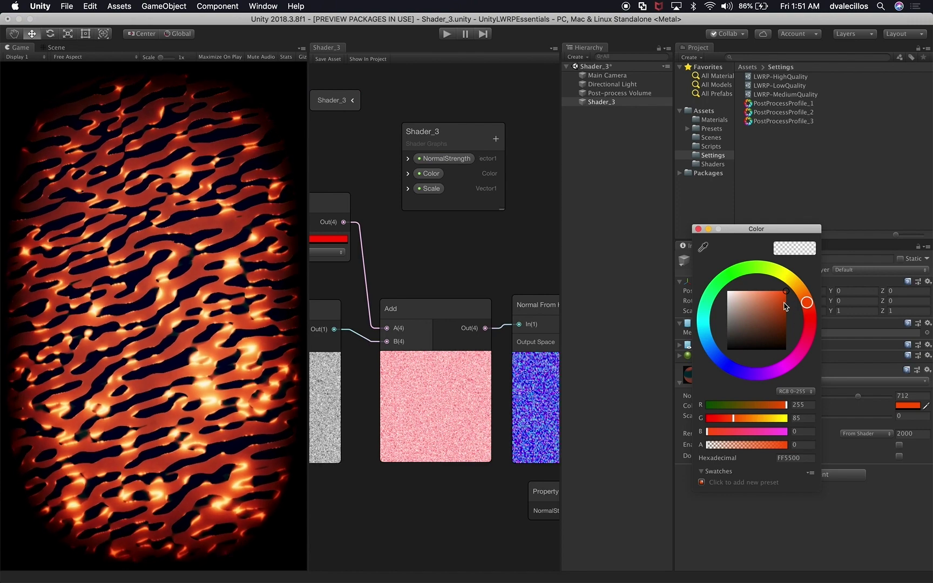
pyautogui.click(809, 314)
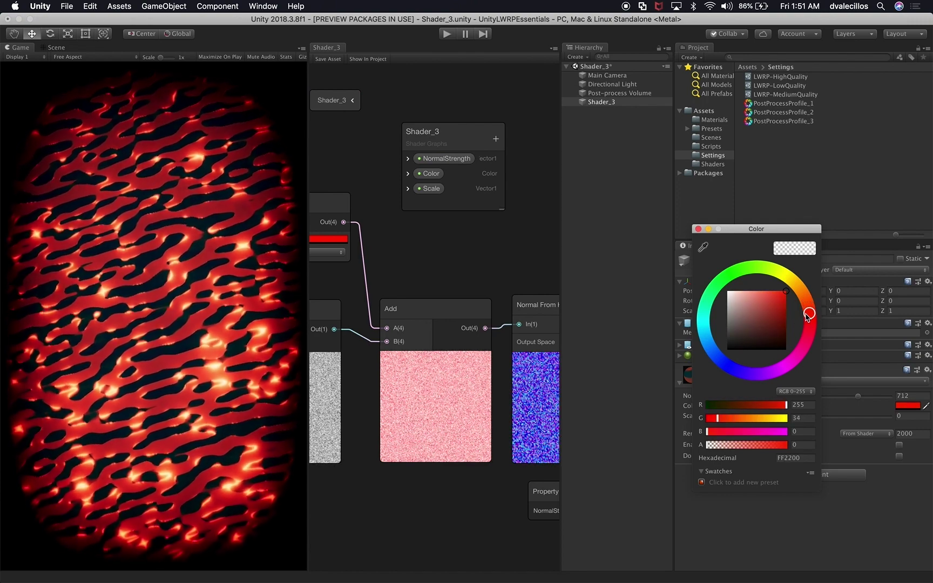
pyautogui.click(698, 230)
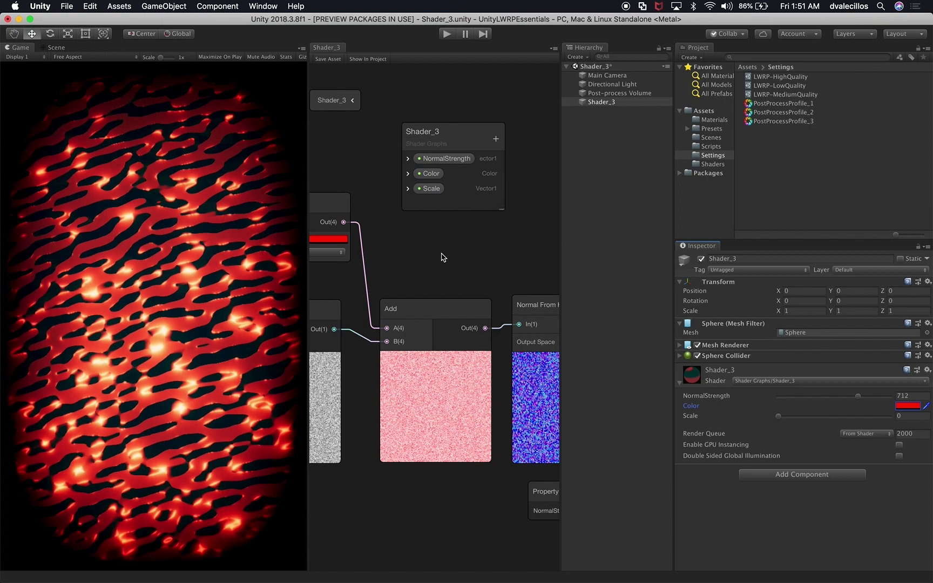
# - Select the connection from the red color node to input A of the Add node in the shader graph
pyautogui.click(364, 264)
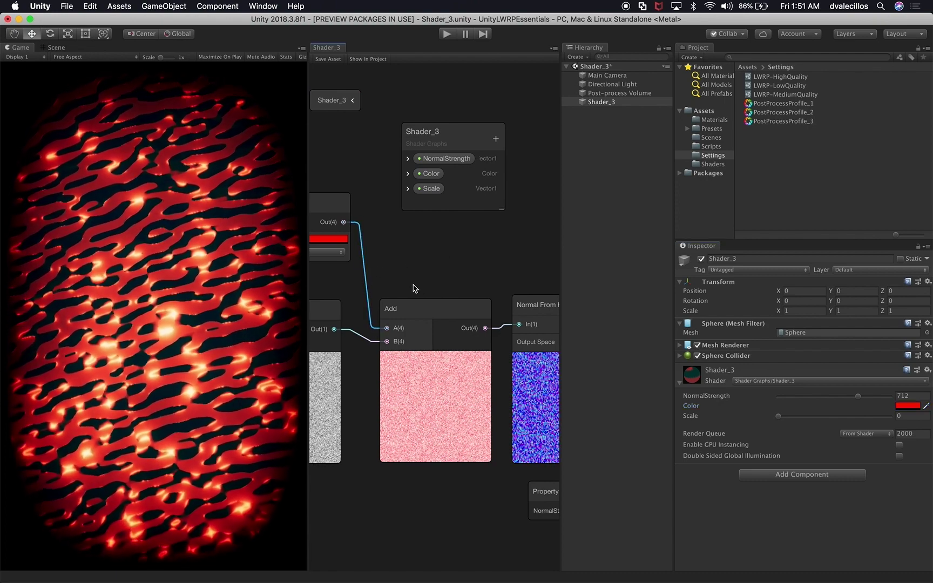